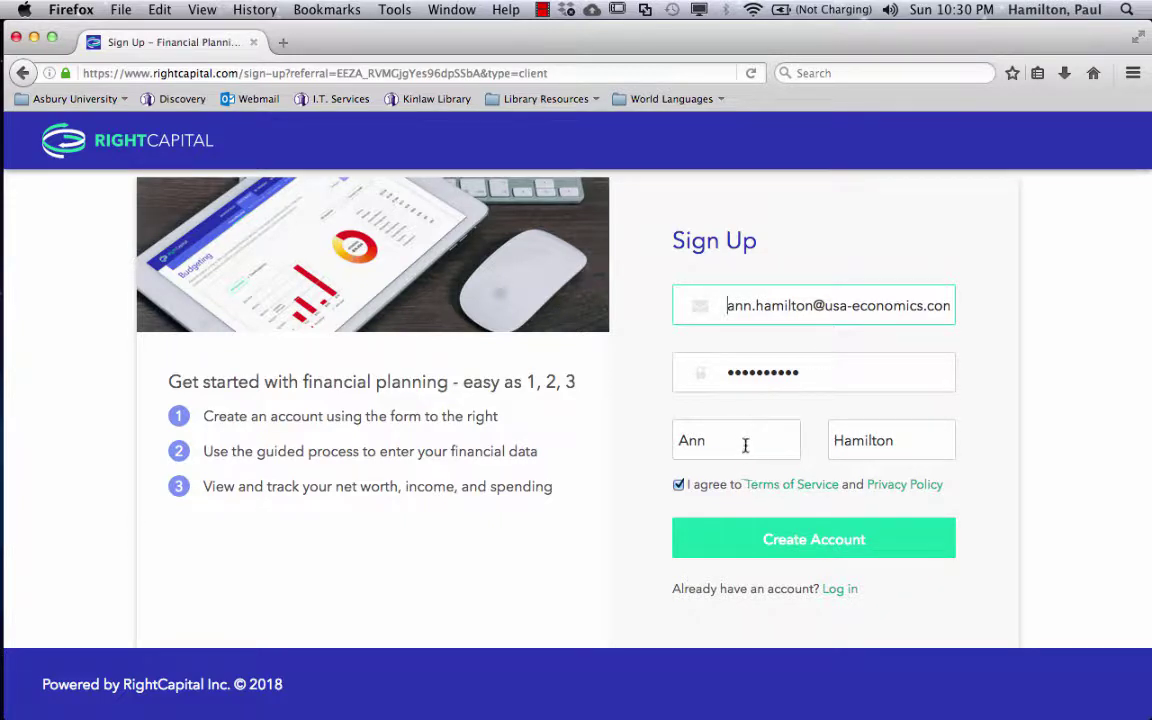
Create the client account from the completed sign-up form and have the browser remember the login.
left_click(802, 545)
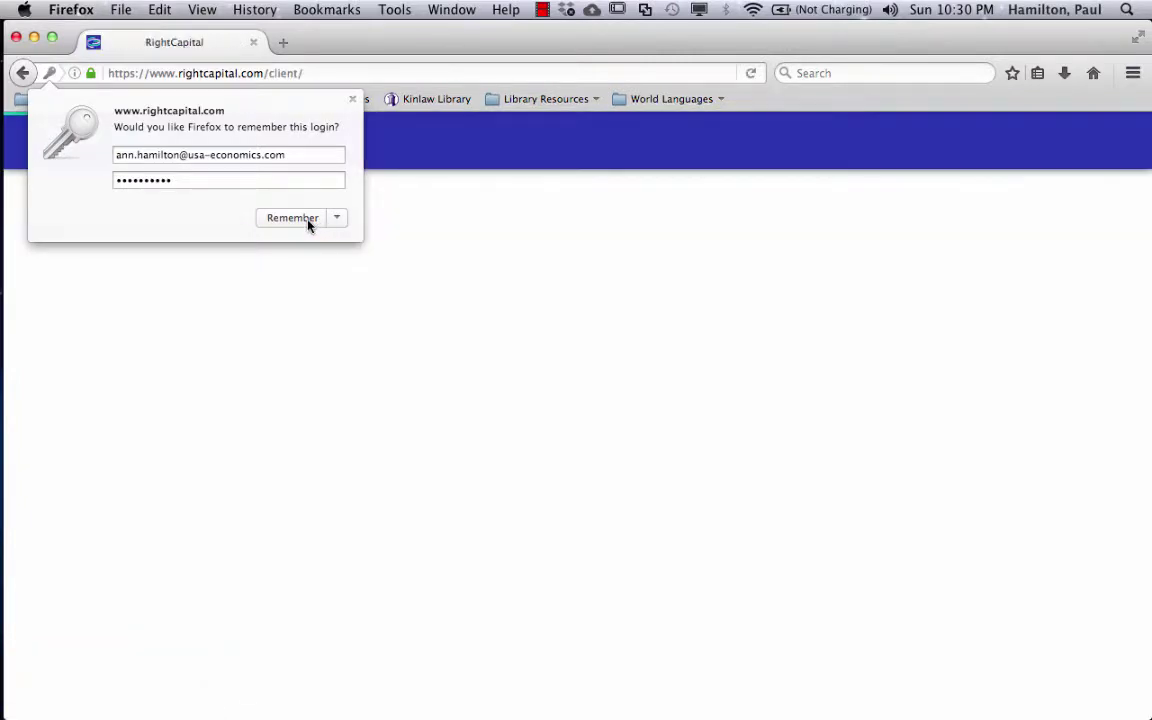
left_click(309, 221)
Delete the spouse from the family profile.
scroll(584, 336, "down", 1)
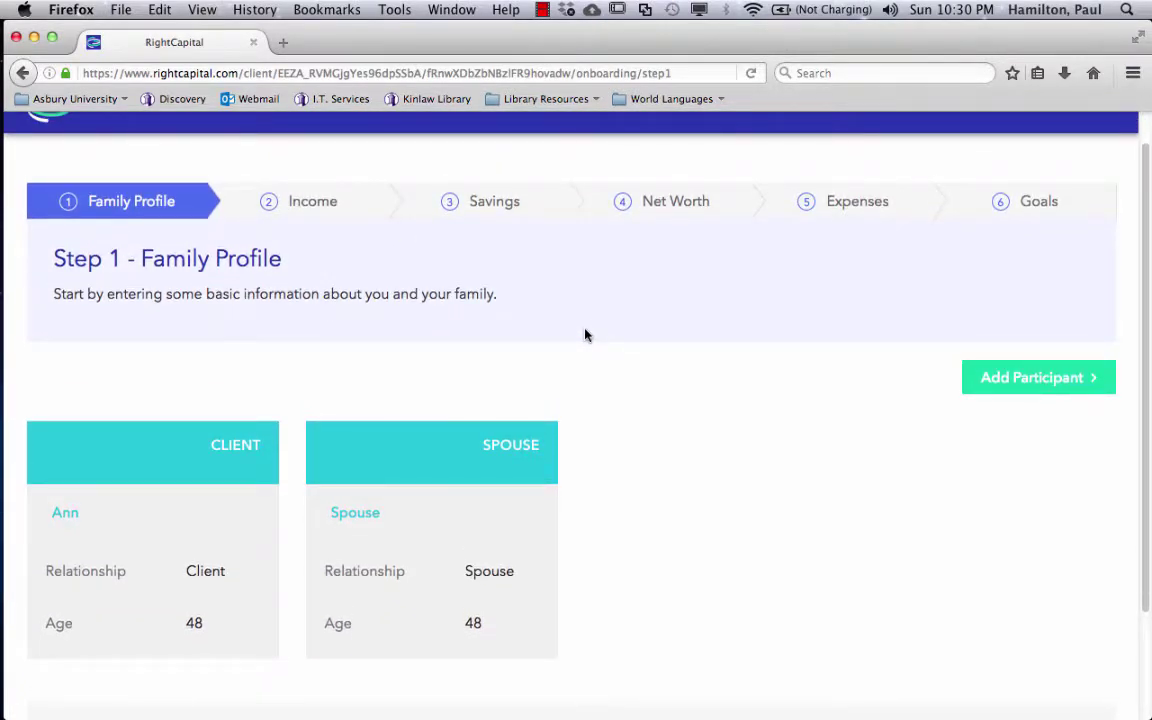
scroll(586, 335, "down", 2)
scroll(586, 335, "up", 1)
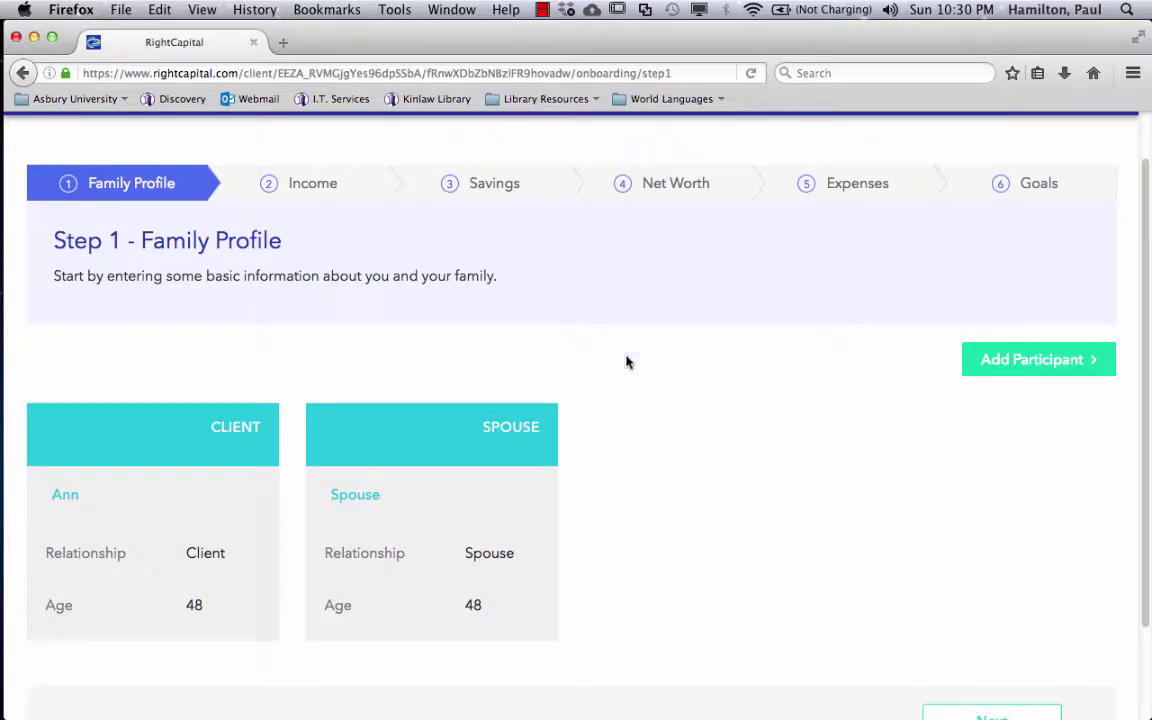
scroll(473, 368, "down", 2)
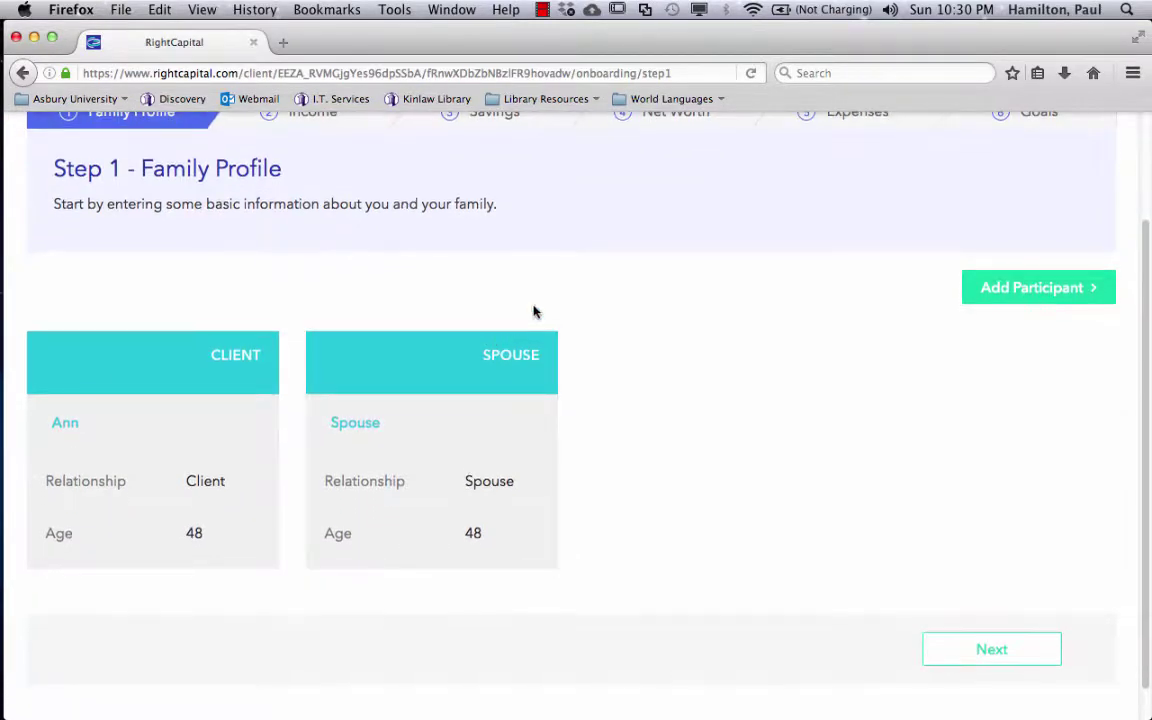
scroll(535, 312, "down", 1)
mouse_move(557, 302)
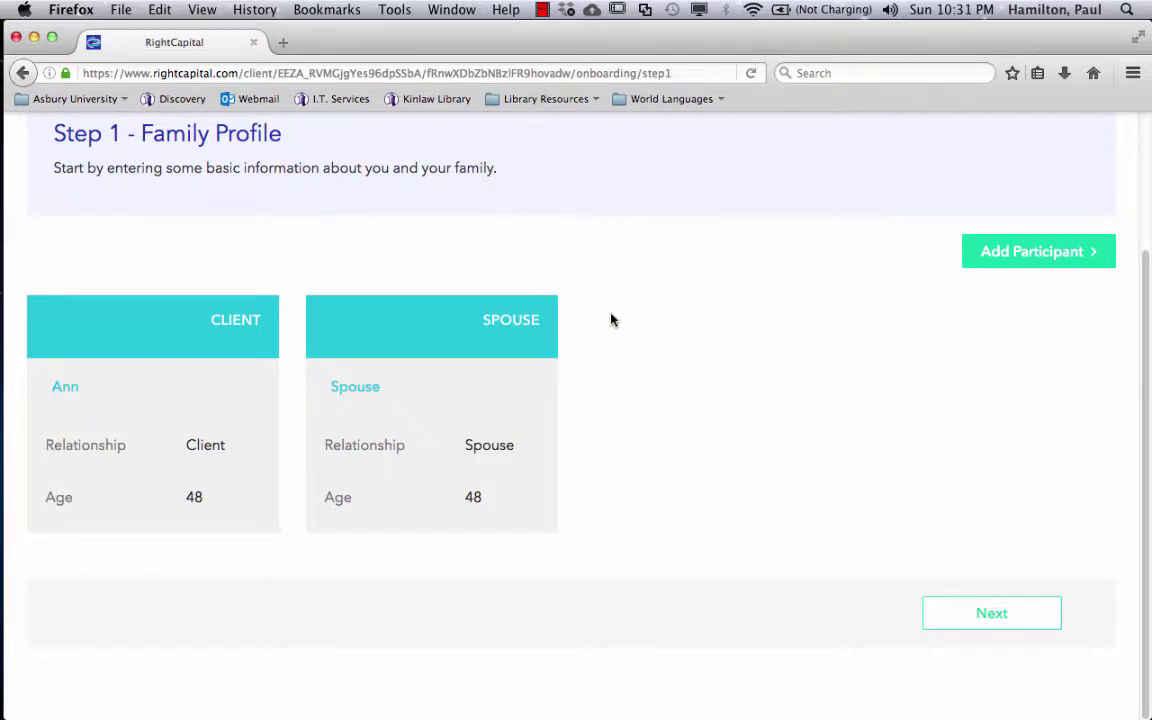
scroll(613, 320, "up", 1)
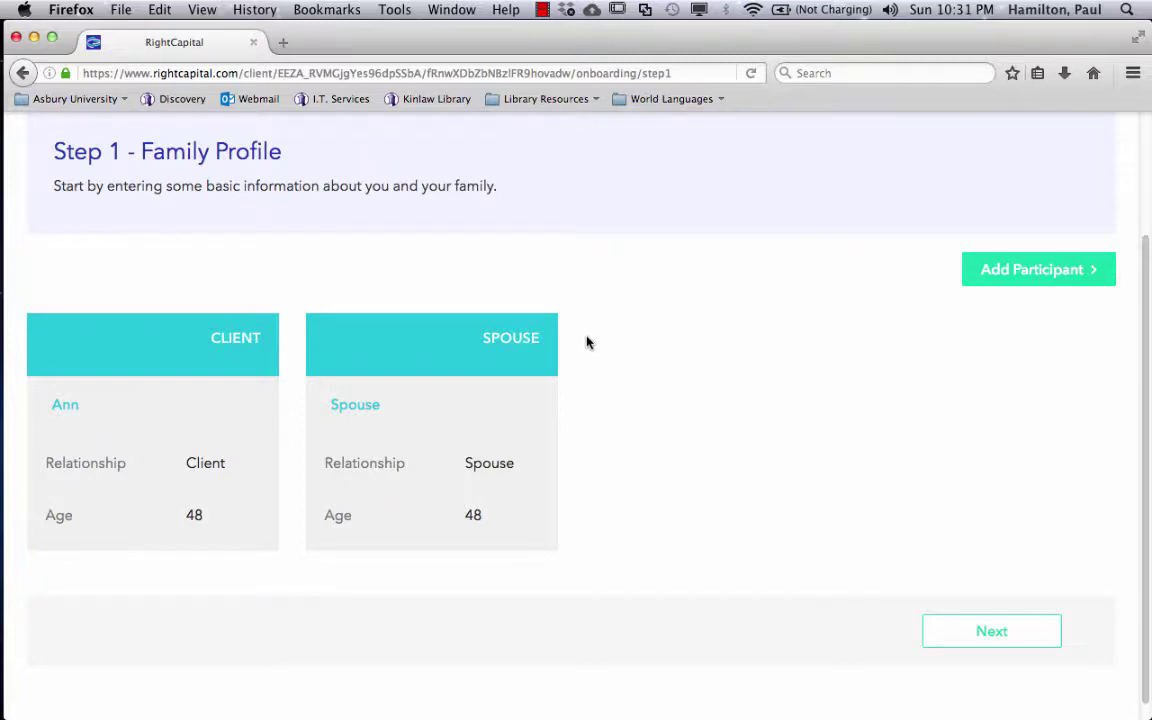
scroll(590, 342, "down", 1)
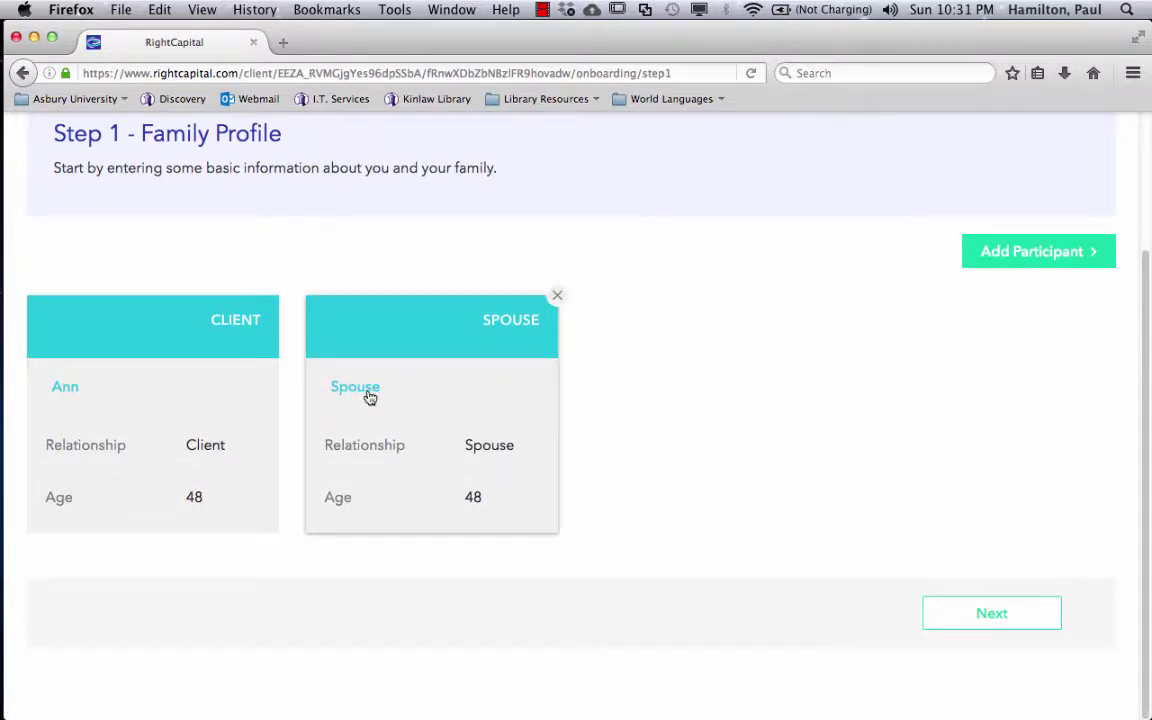
left_click(557, 297)
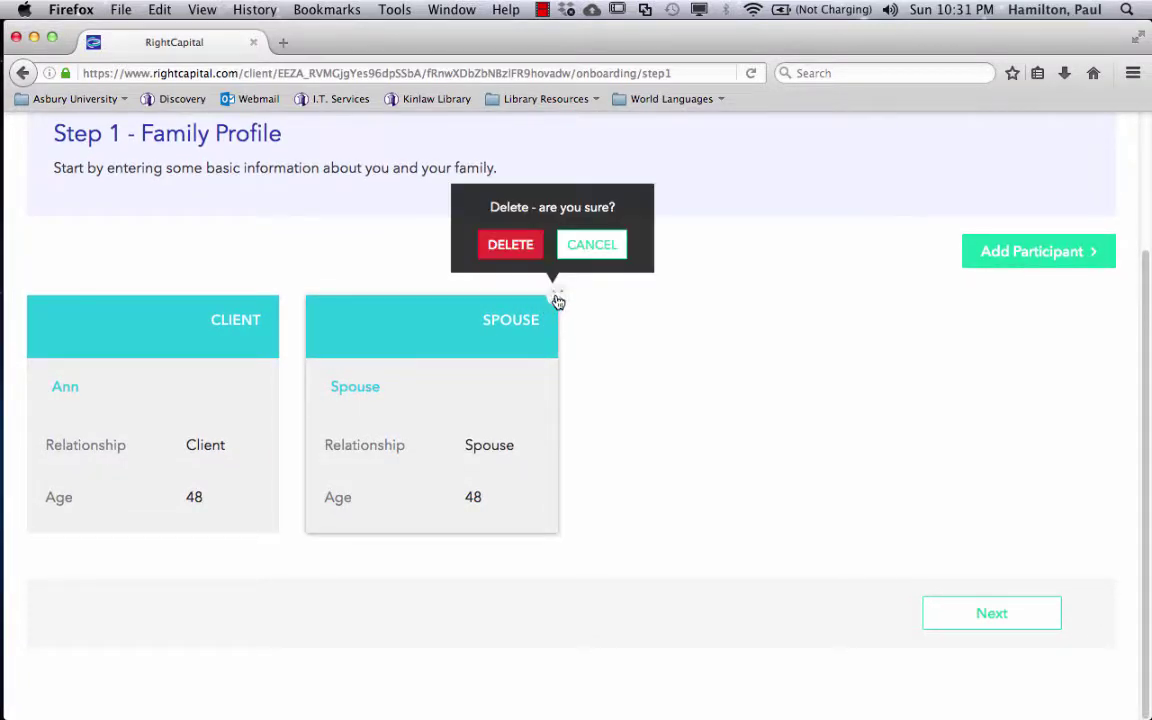
left_click(510, 248)
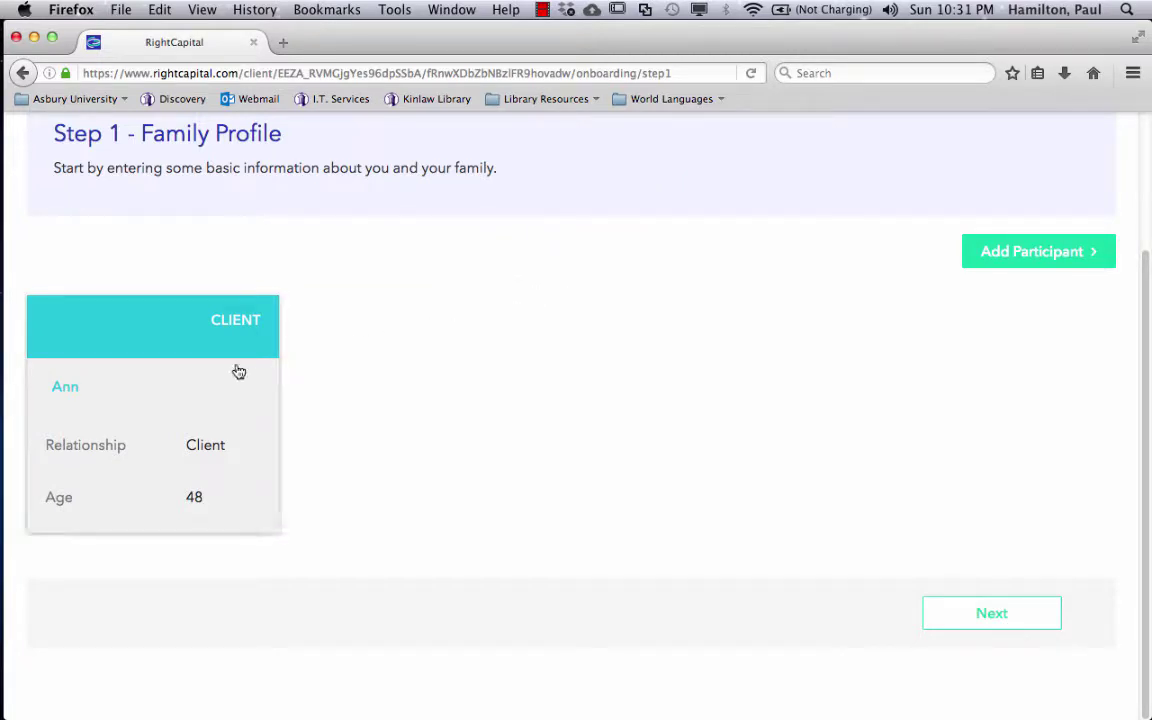
Set the client's residence state to Nevada and save the client's profile.
left_click(159, 402)
scroll(378, 380, "down", 2)
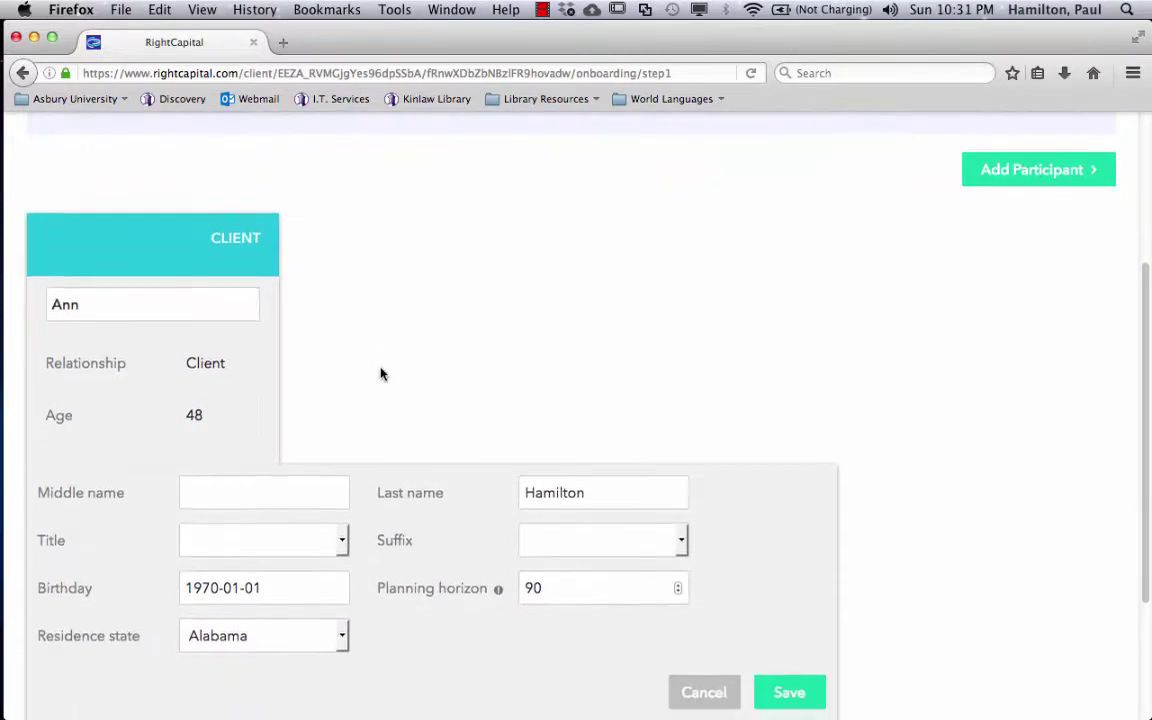
scroll(330, 372, "down", 1)
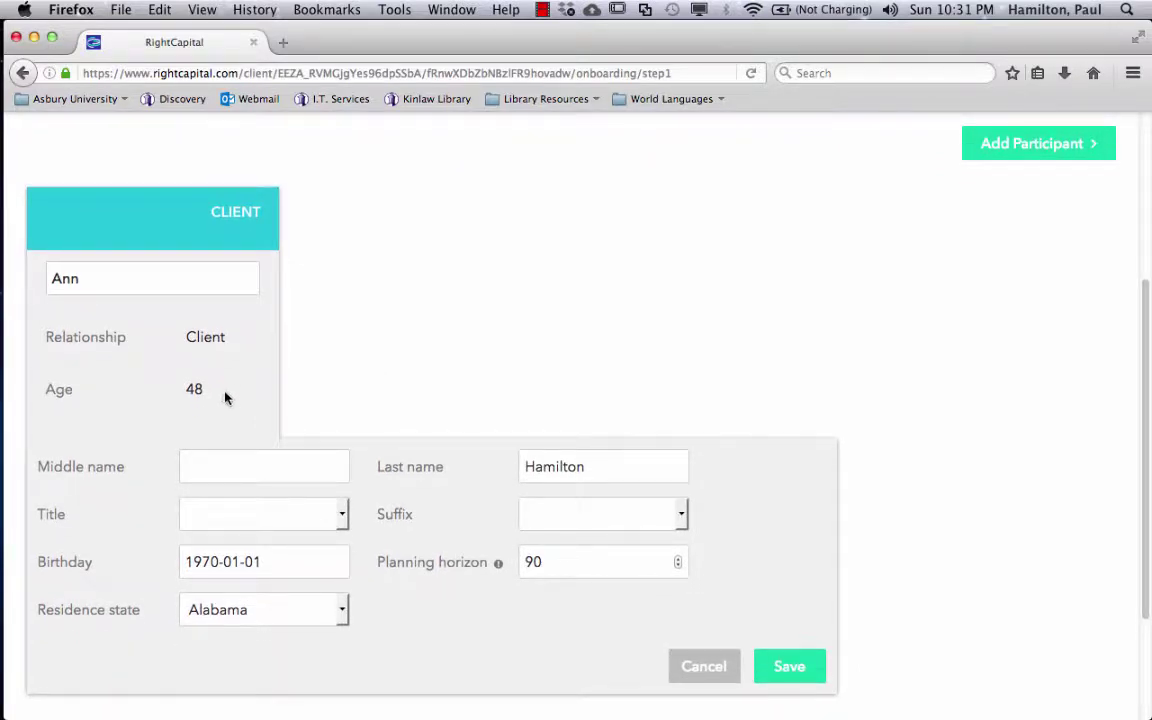
scroll(228, 395, "down", 1)
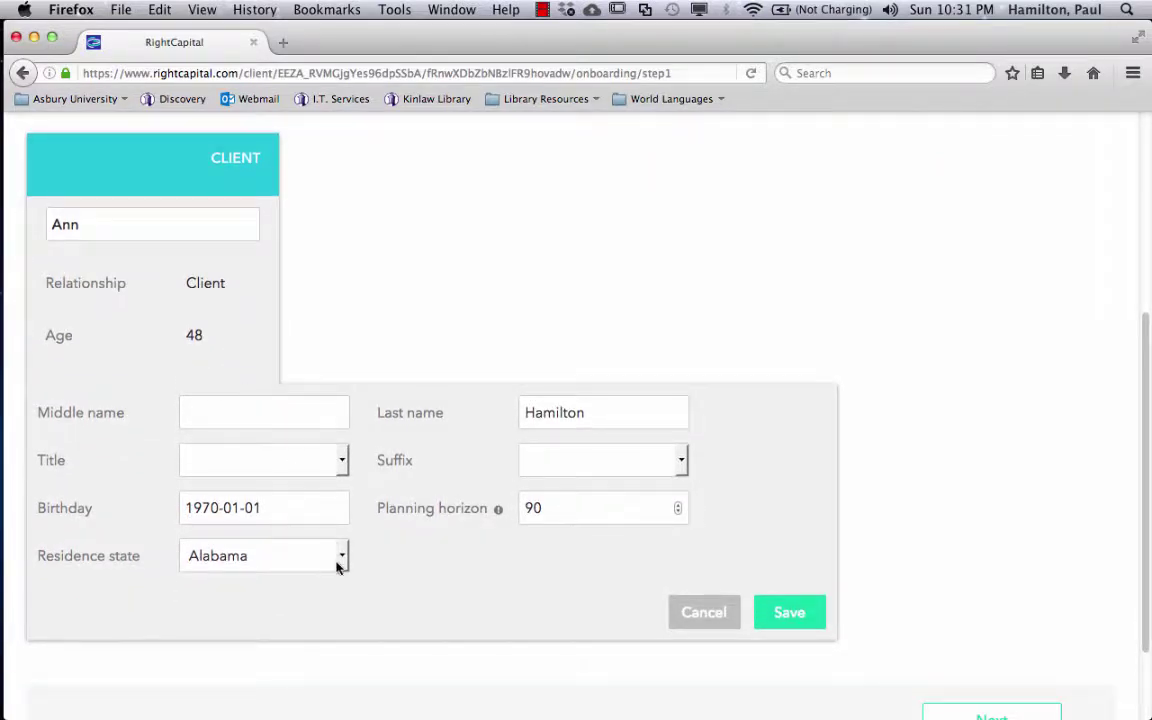
left_click(342, 560)
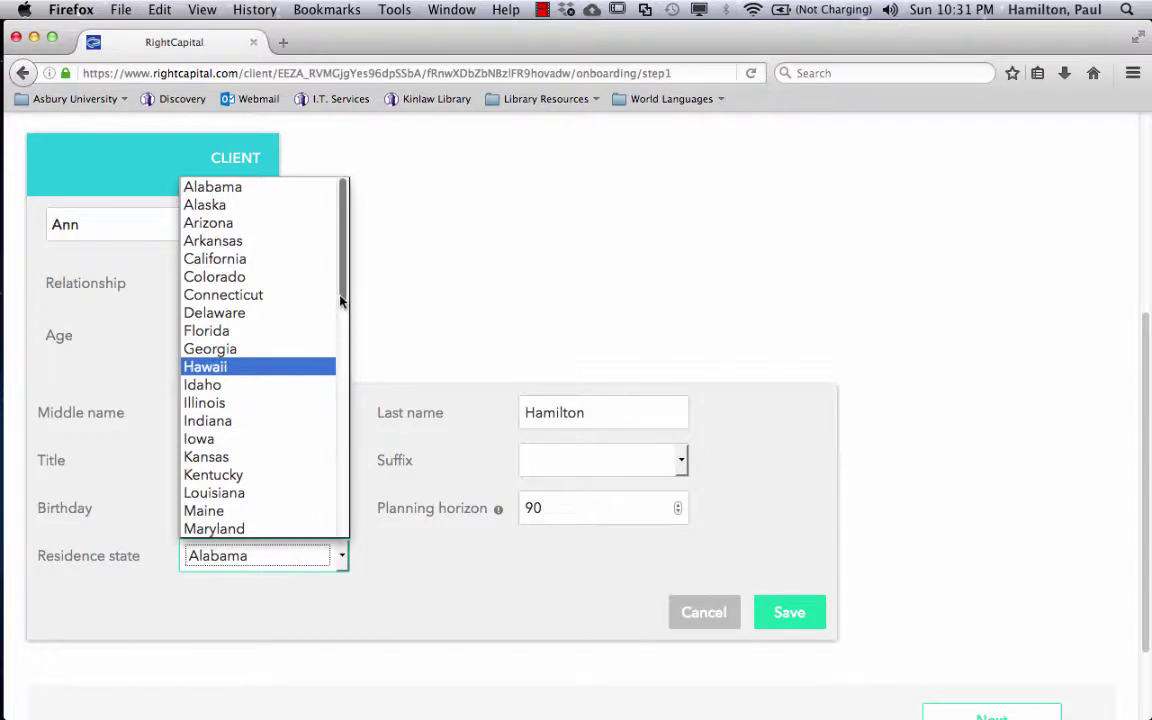
left_click_drag(342, 300, 345, 458)
left_click(205, 258)
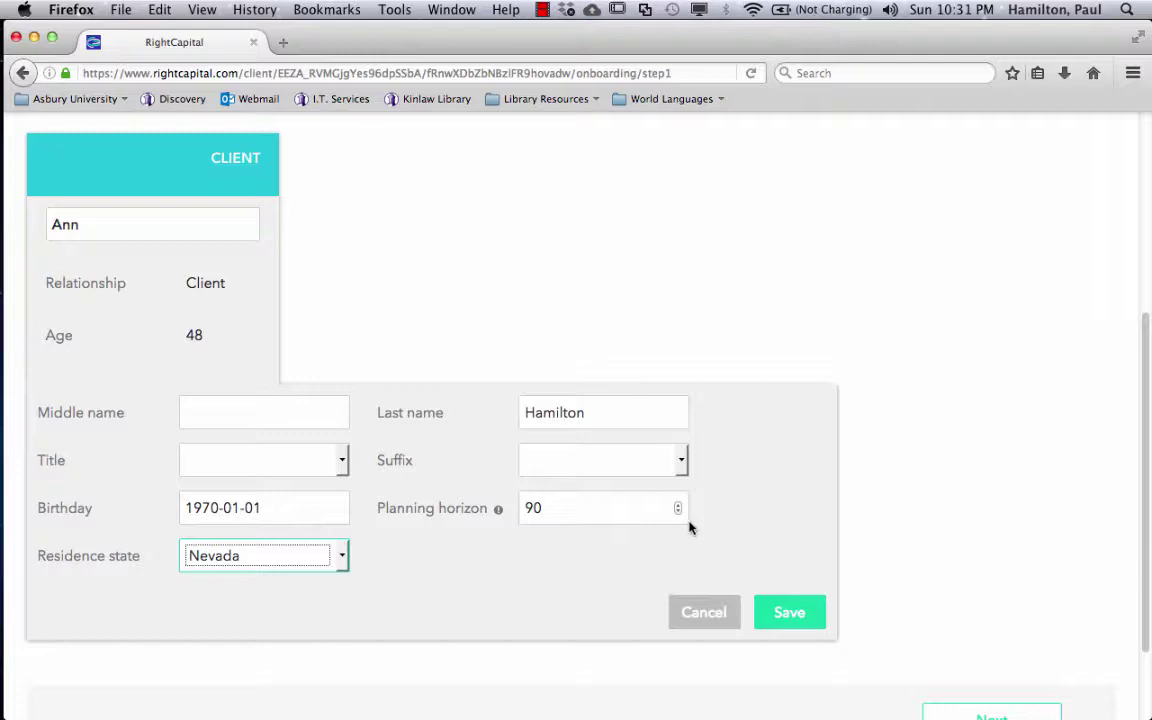
mouse_move(499, 512)
left_click(799, 615)
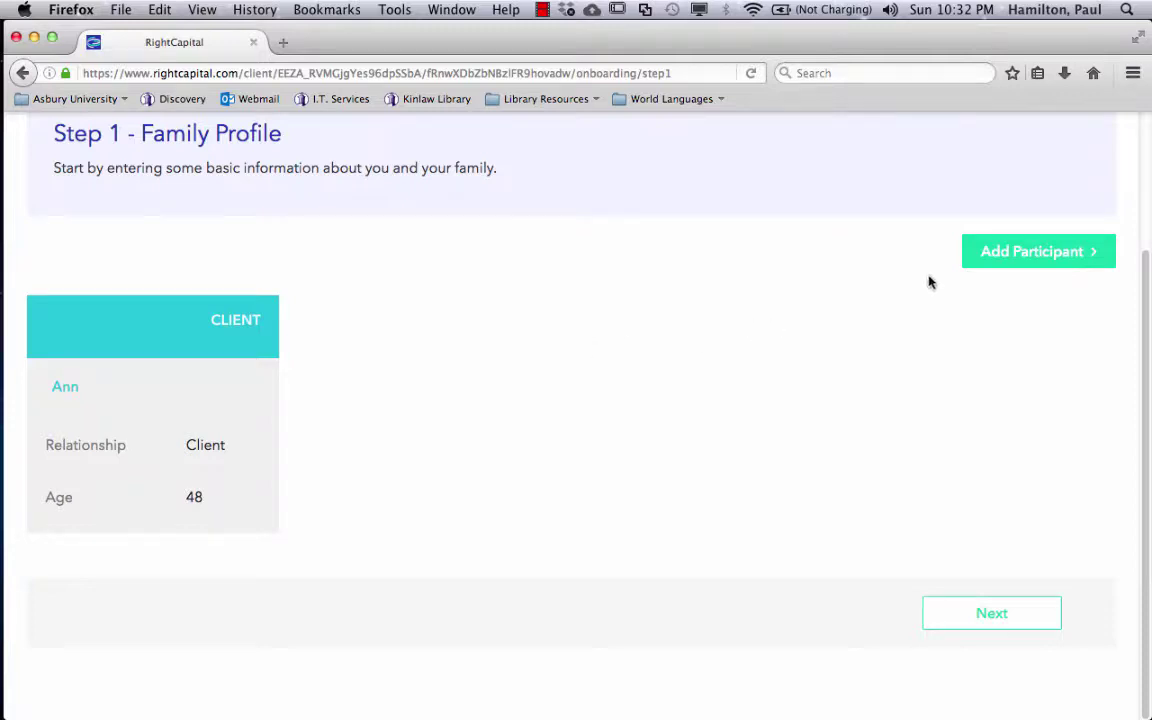
Check which participant types can be added to the family, and continue to the Income step without adding any.
left_click(999, 259)
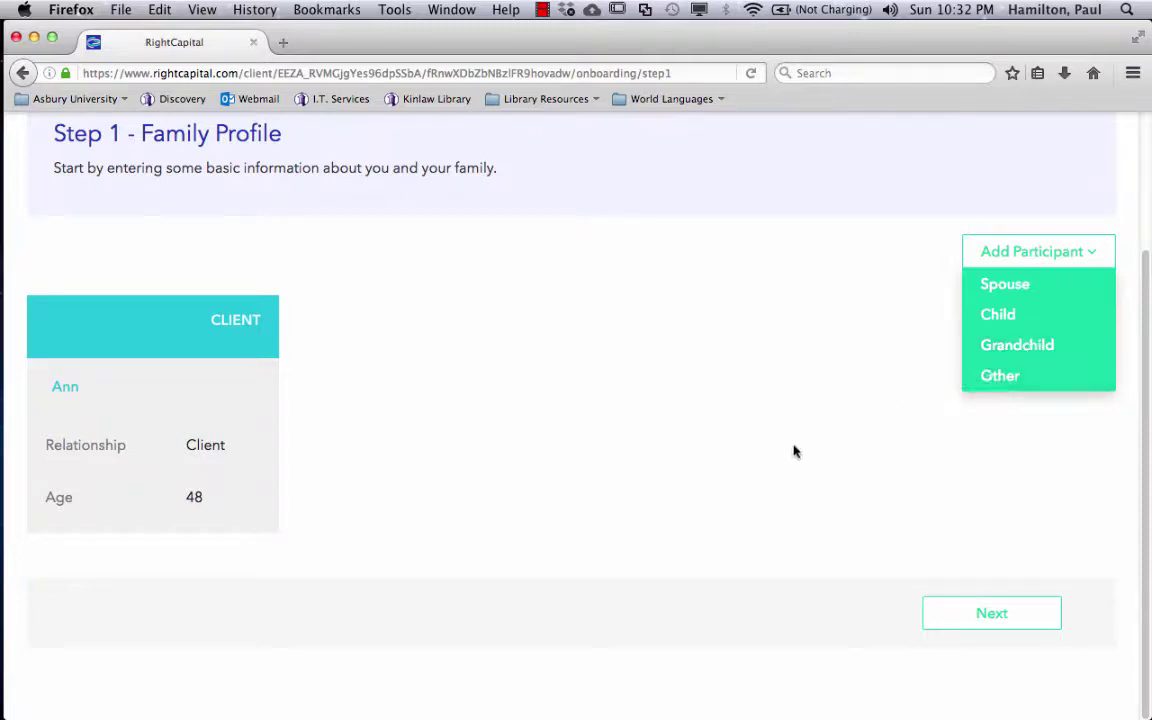
left_click(731, 402)
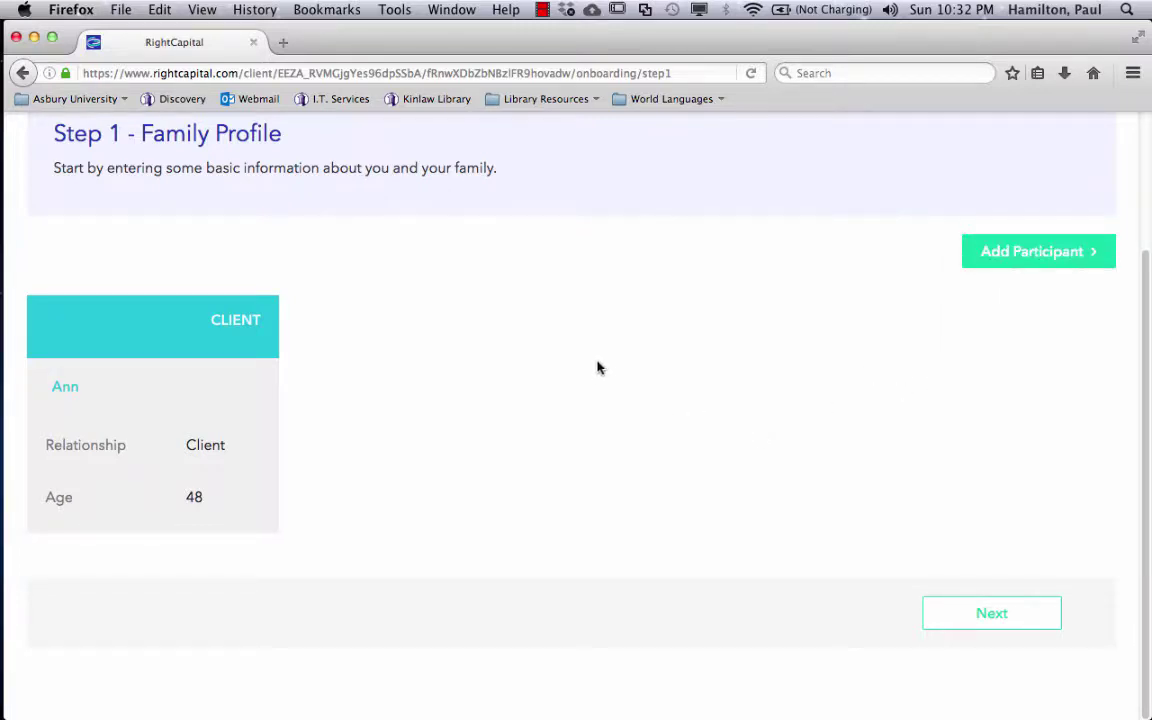
left_click(988, 617)
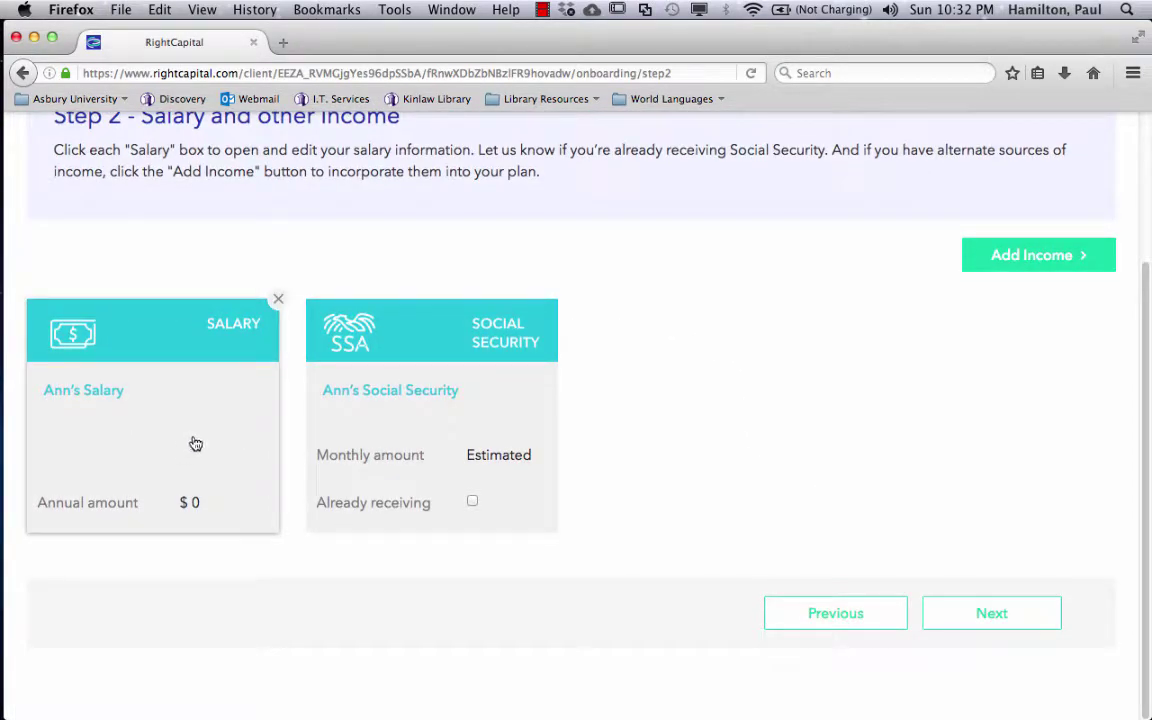
Set the client's annual salary to $100,000, leaving the income start as Already started, and save it.
left_click(193, 442)
scroll(210, 427, "down", 4)
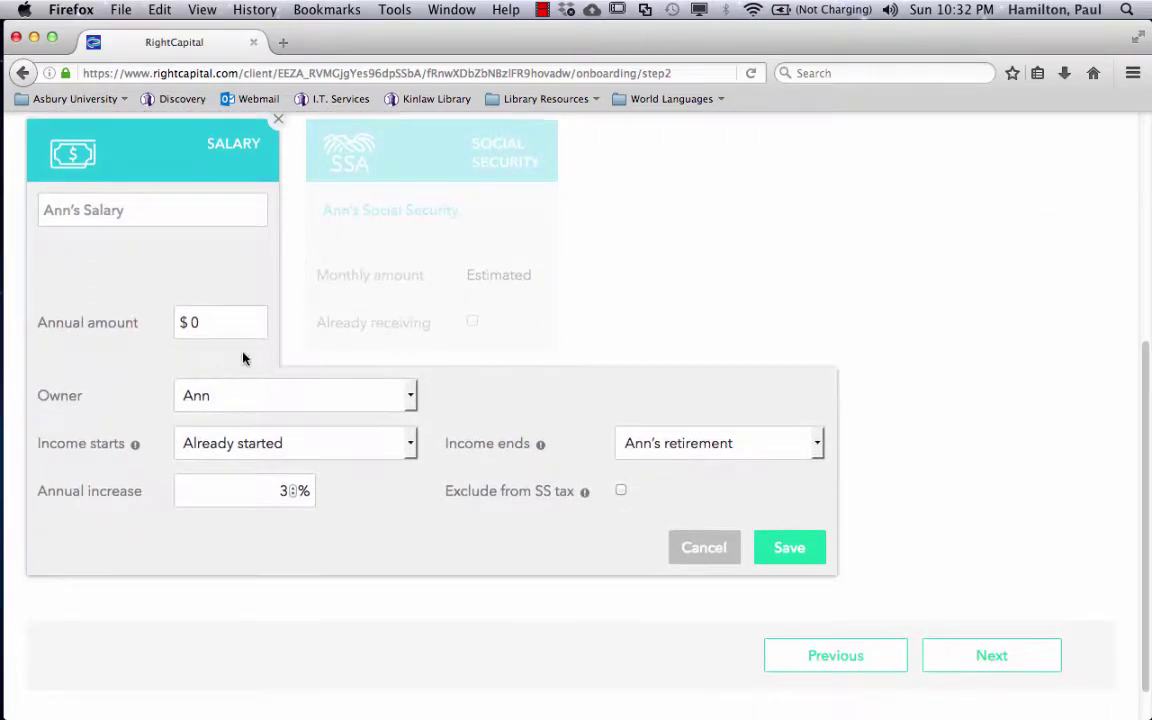
left_click(411, 449)
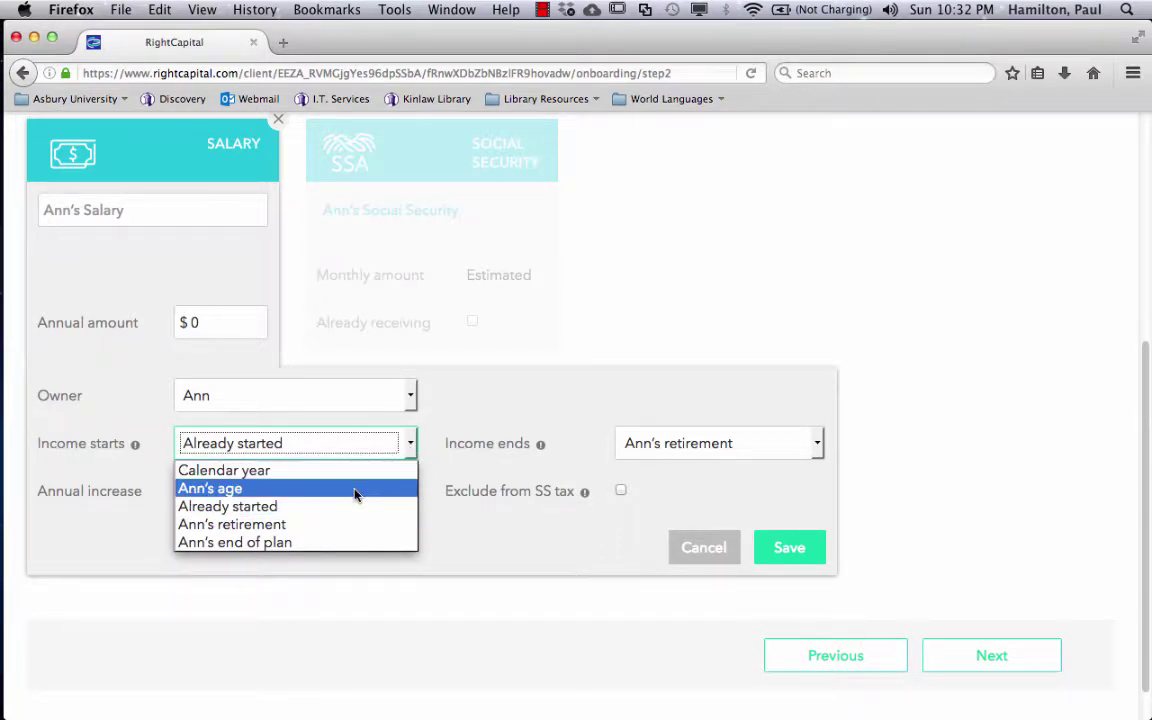
left_click(411, 443)
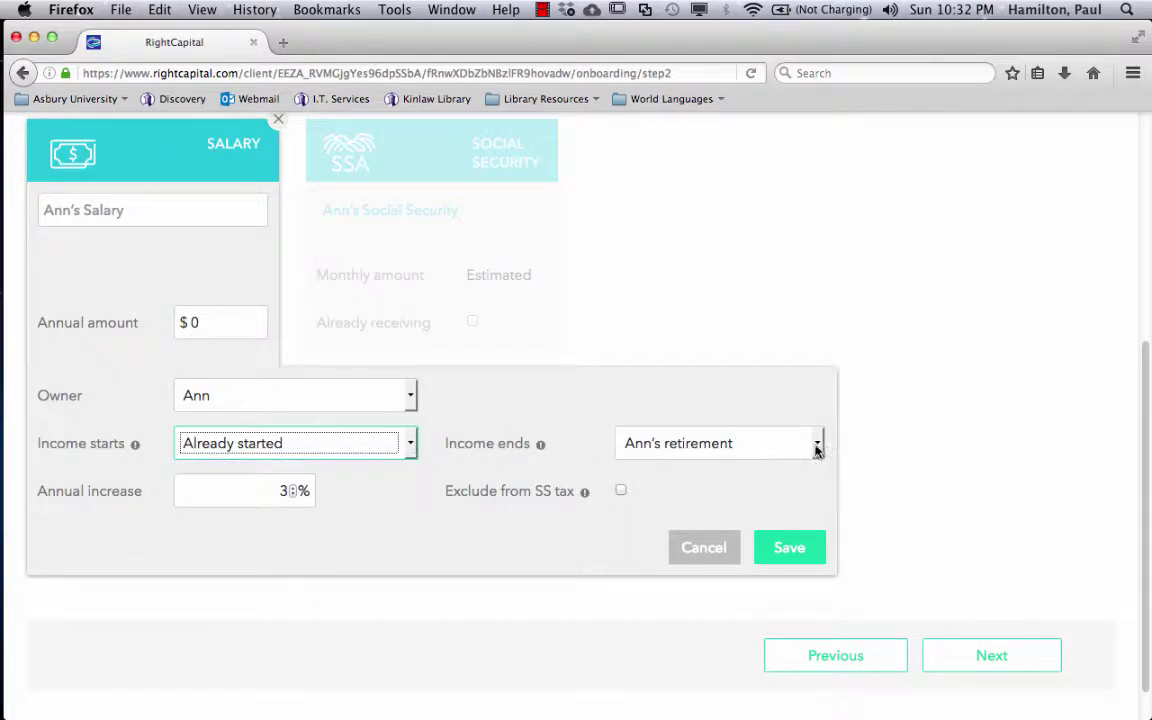
left_click(205, 321)
key("BackSpace")
type("100000")
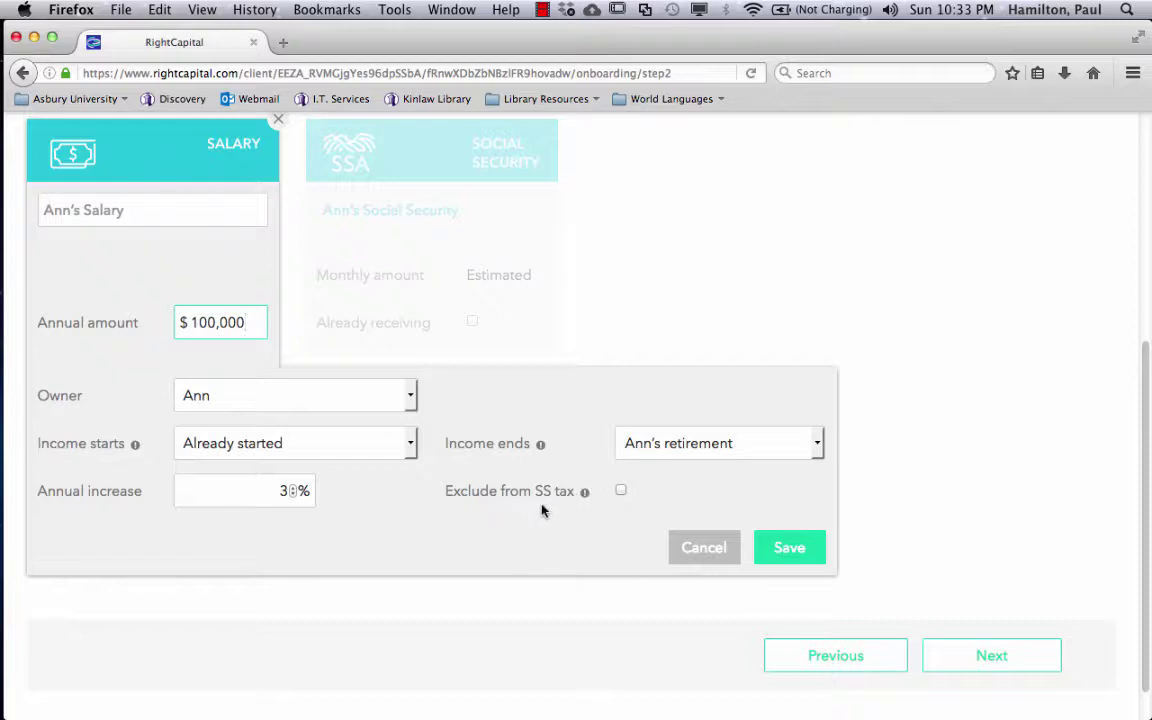
left_click(806, 552)
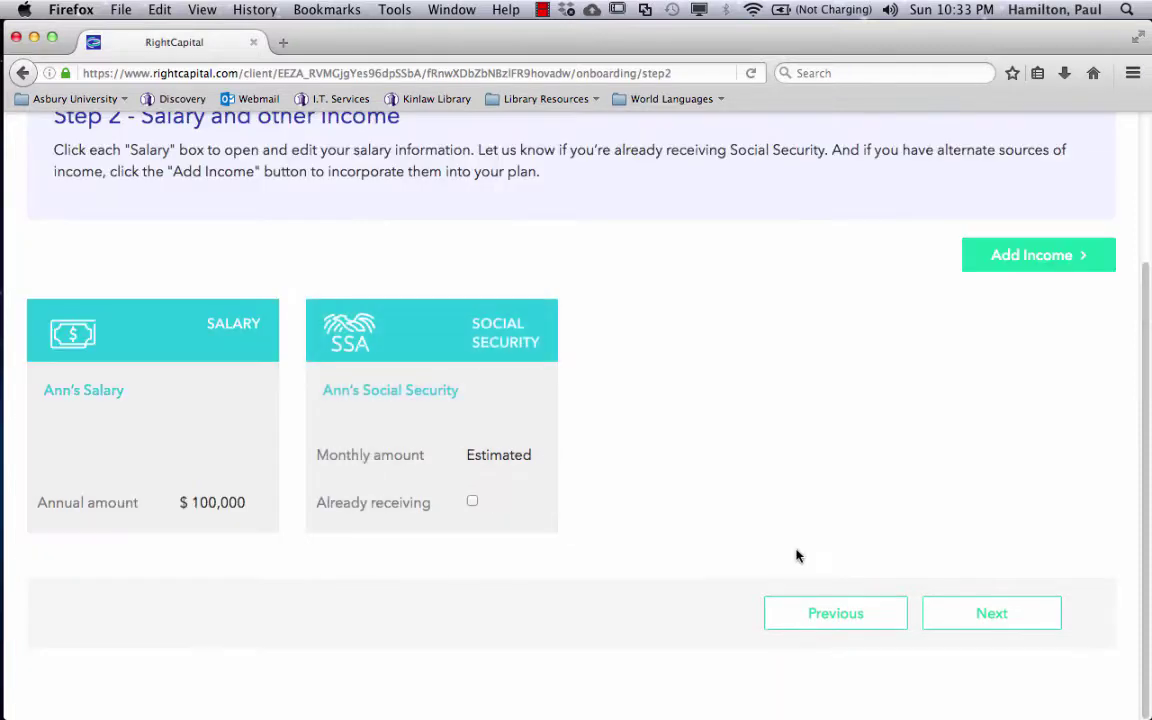
Set the start age of the client's Social Security to 67.
left_click(506, 440)
scroll(655, 380, "down", 3)
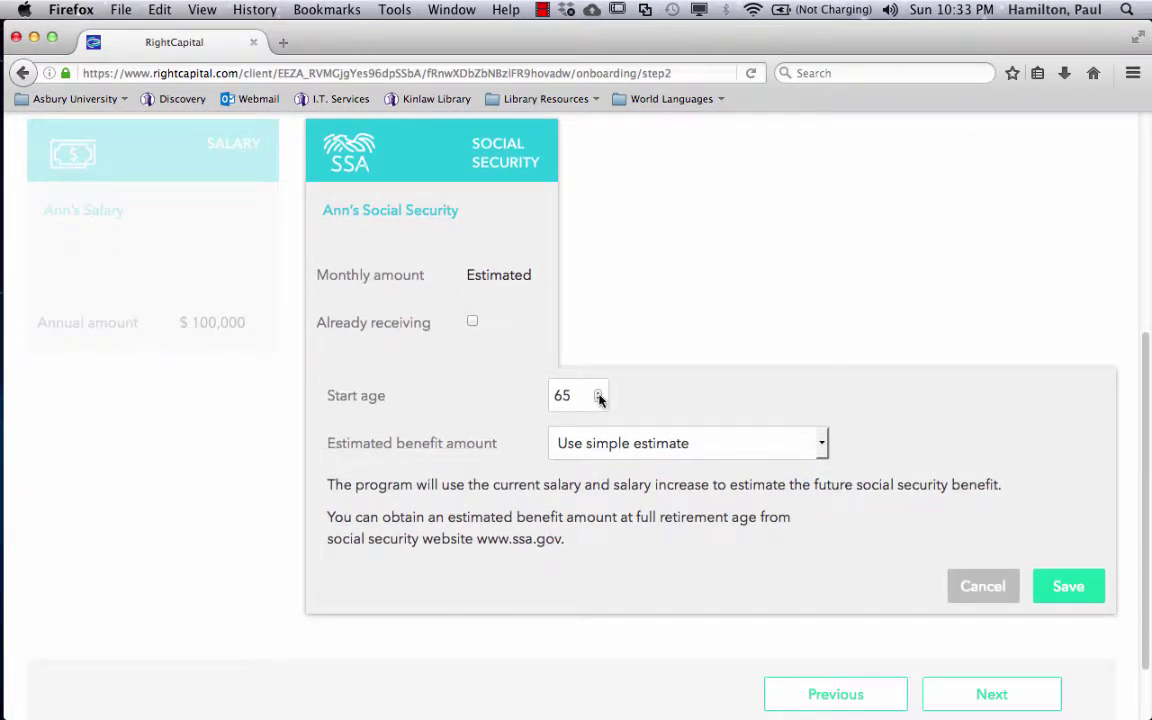
left_click(598, 399)
left_click(598, 399)
left_click(597, 393)
left_click(598, 393)
scroll(694, 347, "down", 1)
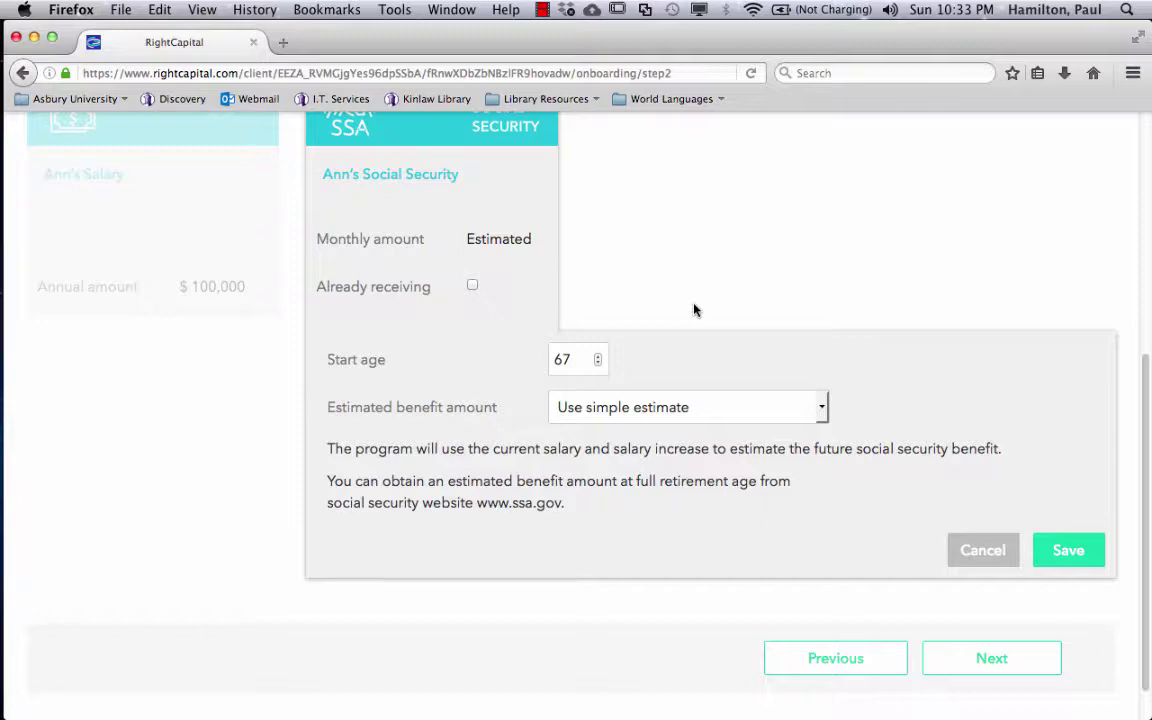
Base the Social Security estimate on full retirement benefit with a monthly amount (PIA) of $2,000, and save it.
left_click(823, 408)
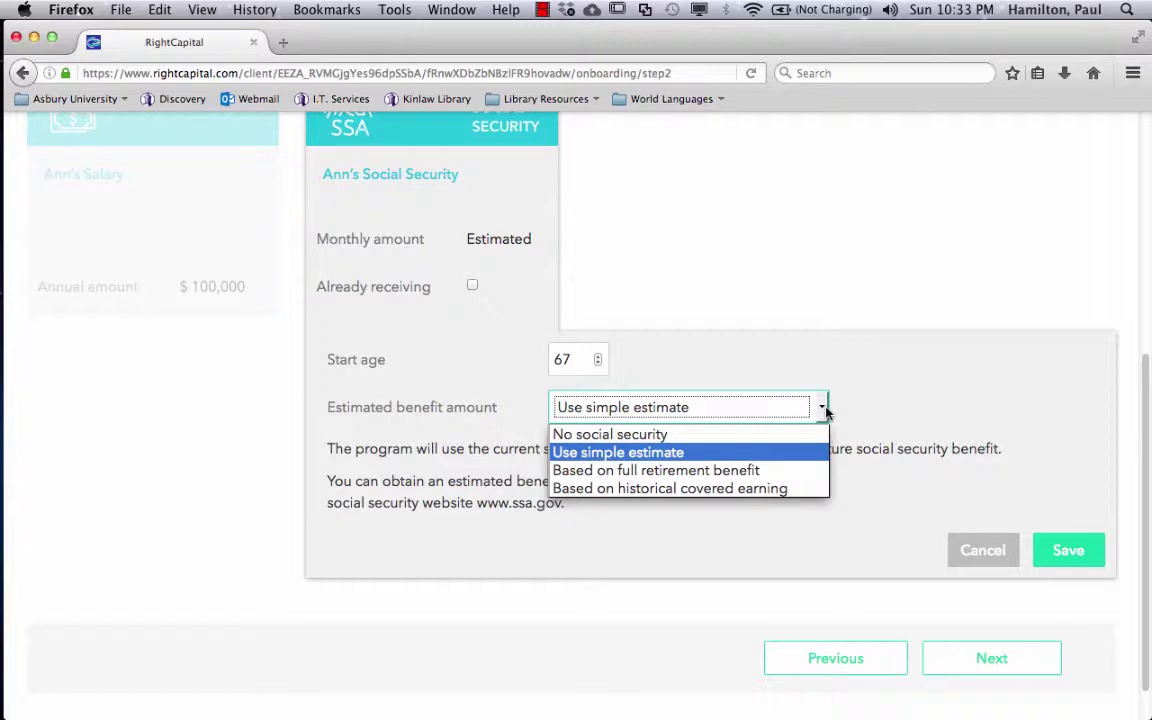
left_click(769, 480)
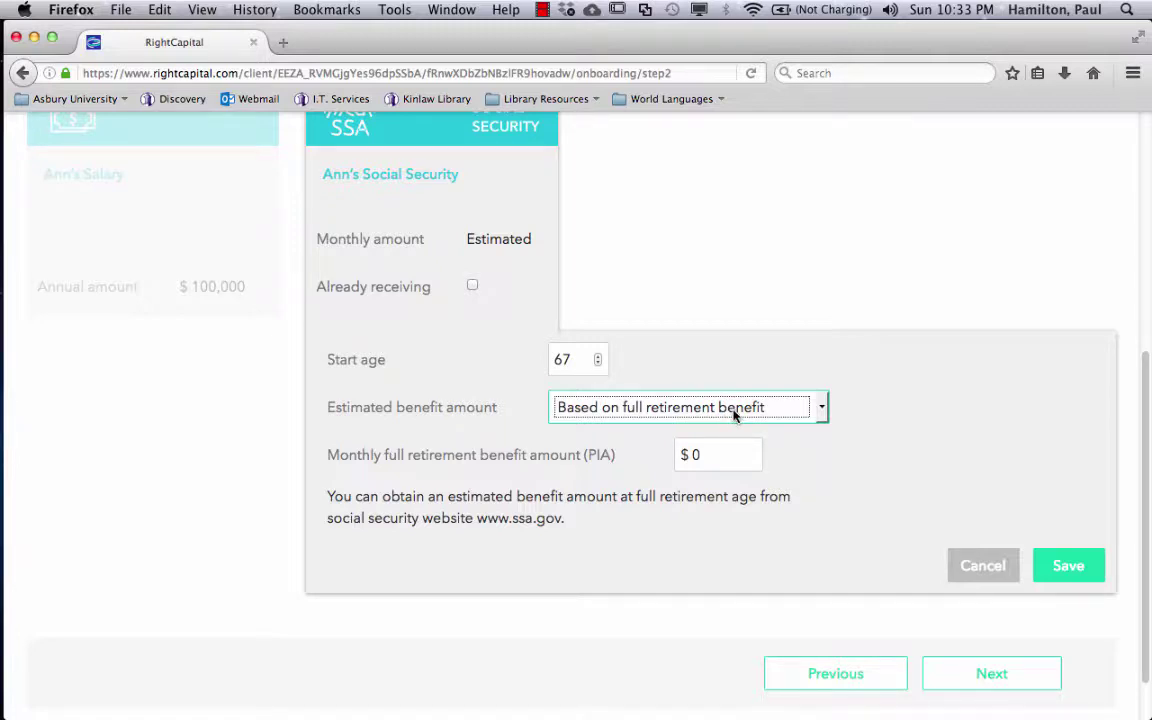
left_click(712, 453)
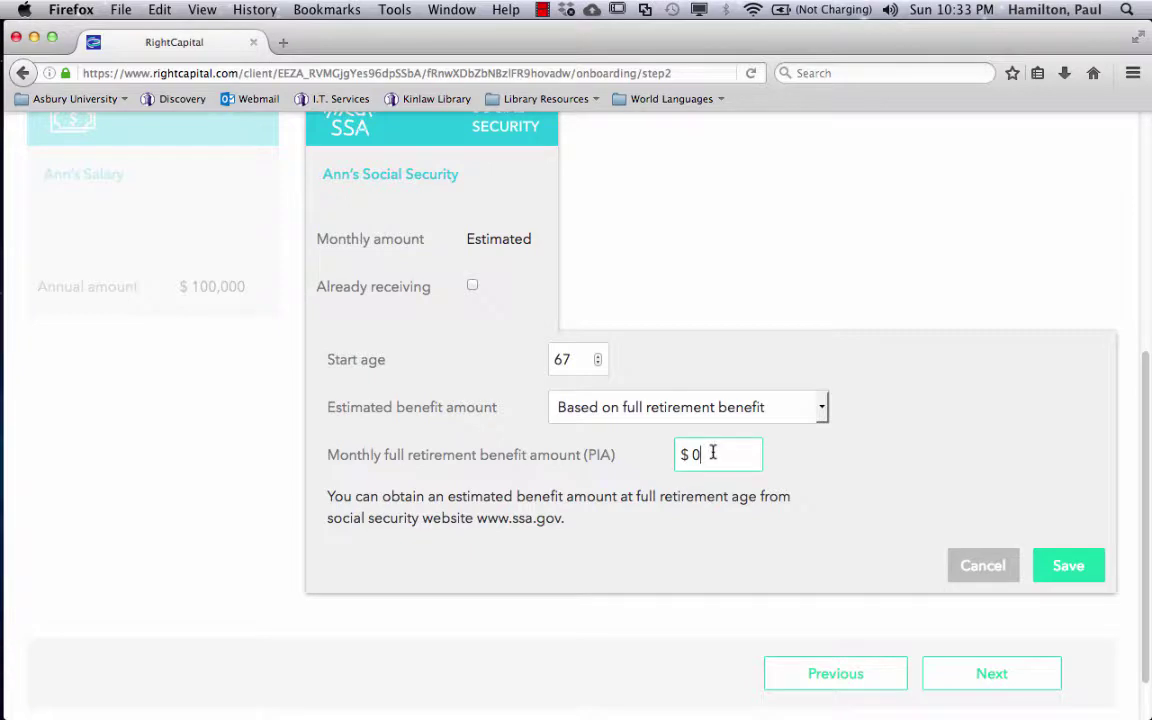
key("BackSpace")
type("2000")
left_click(1064, 564)
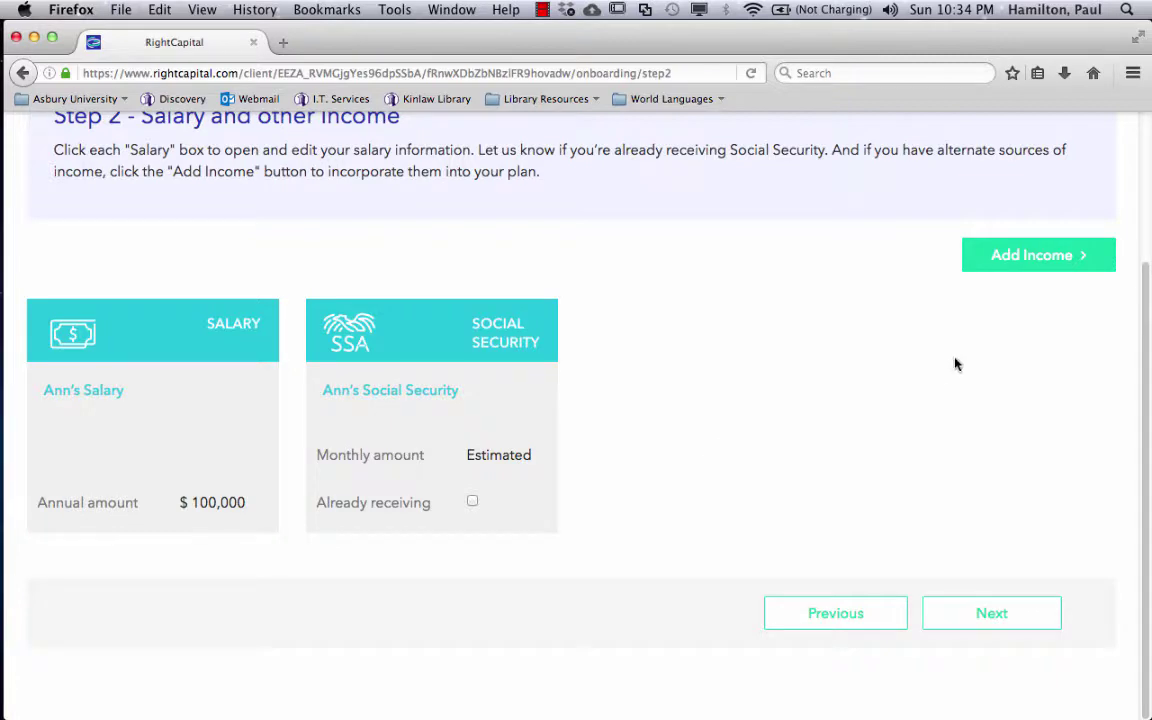
Check which income types can be added, and continue to the Savings step without adding any.
scroll(935, 370, "up", 1)
scroll(935, 370, "up", 1)
left_click(1021, 291)
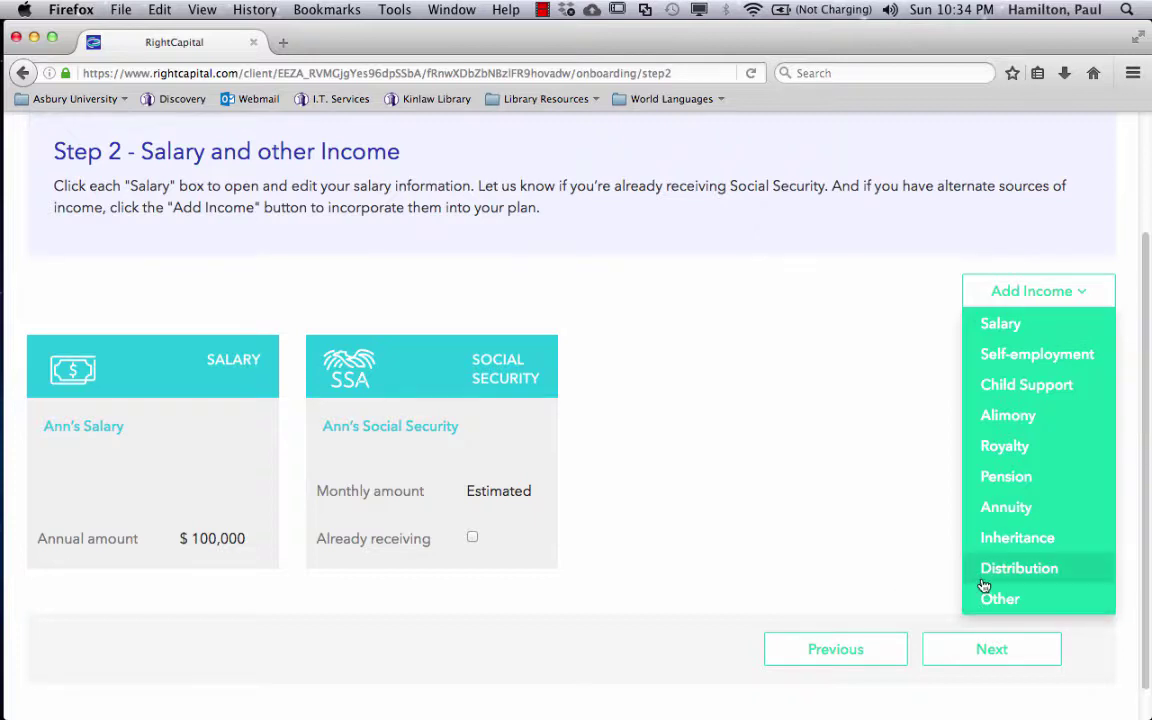
left_click(827, 556)
left_click(1000, 659)
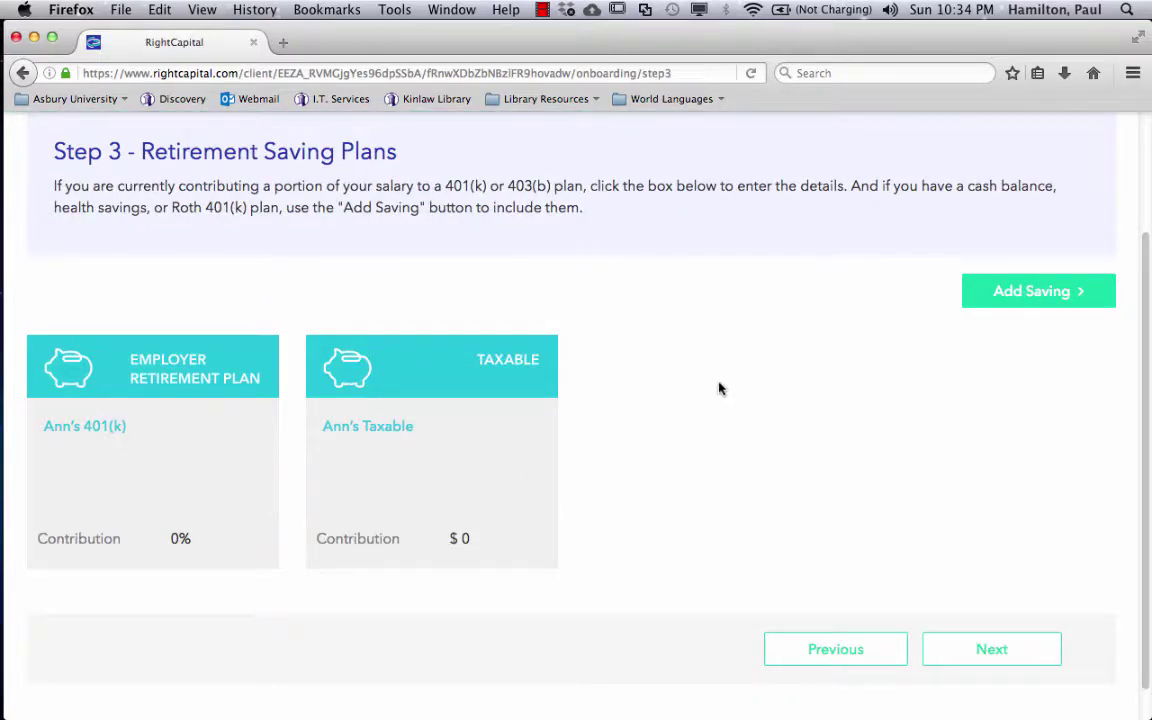
Examine the retirement saving plans page and the types of savings that can be added.
scroll(720, 386, "up", 3)
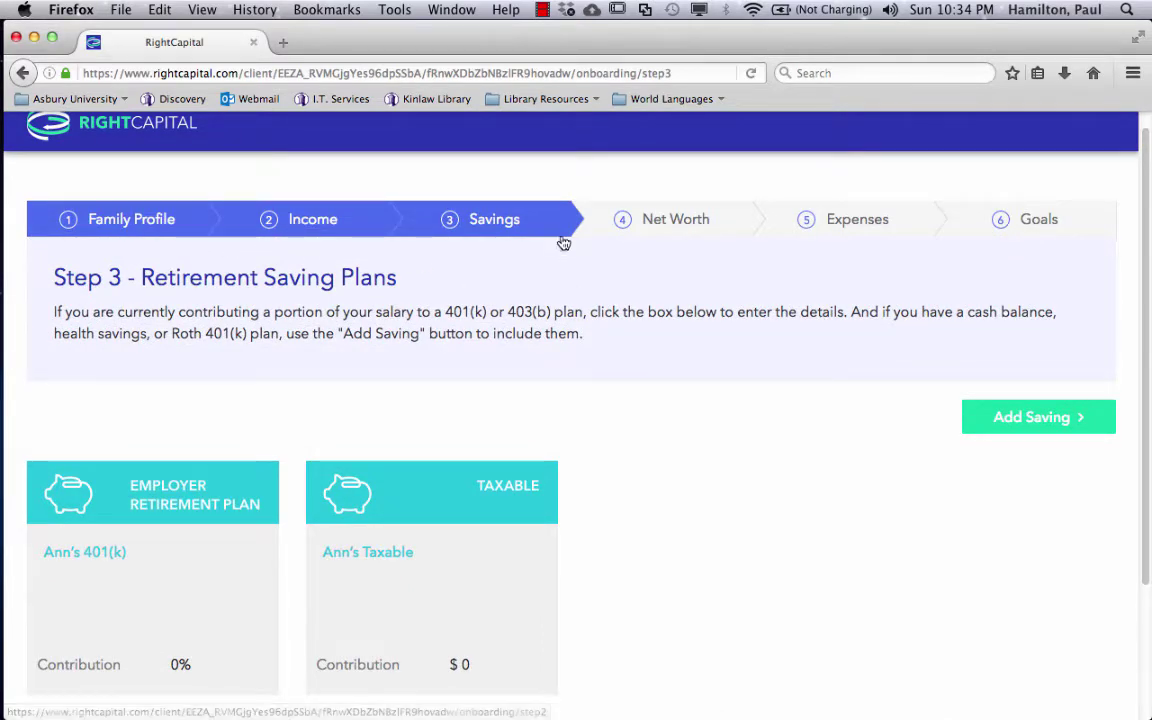
scroll(666, 445, "down", 2)
scroll(620, 458, "down", 1)
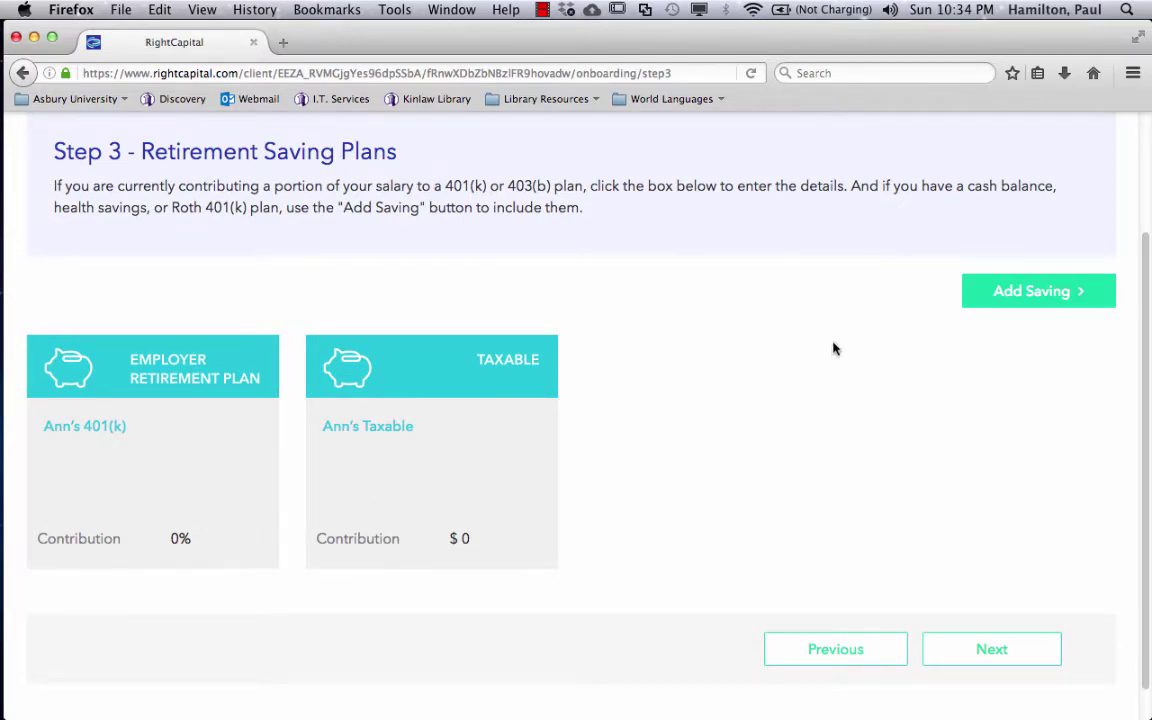
left_click(1068, 291)
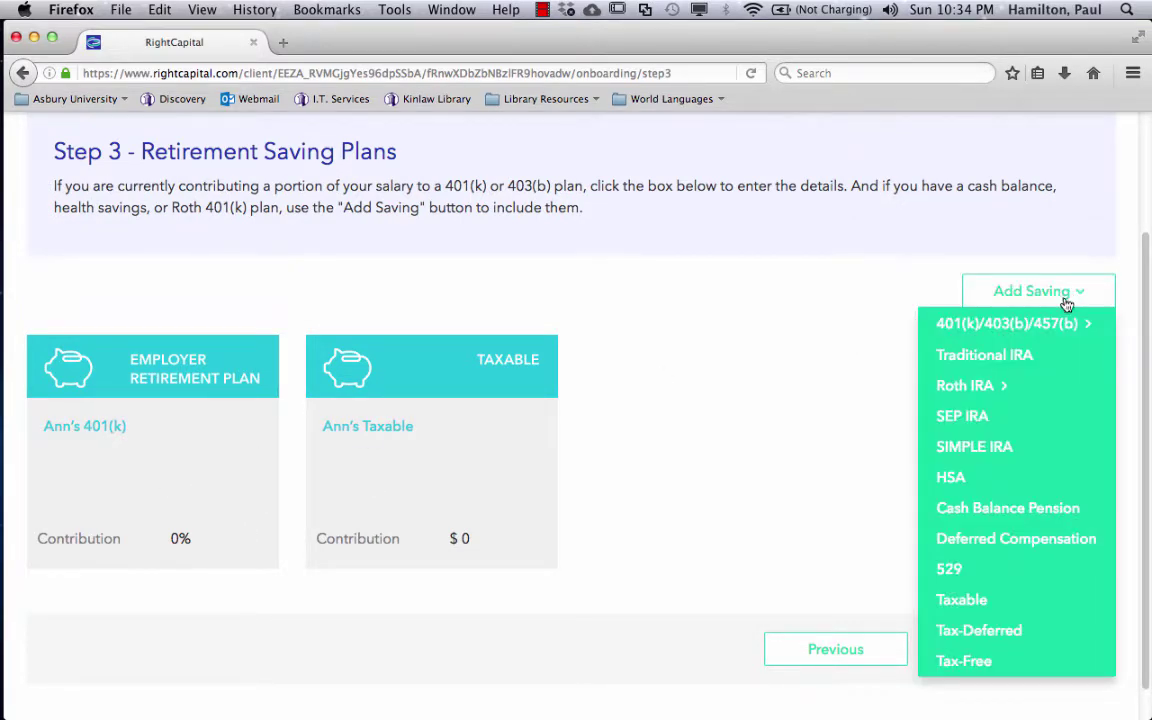
mouse_move(1064, 326)
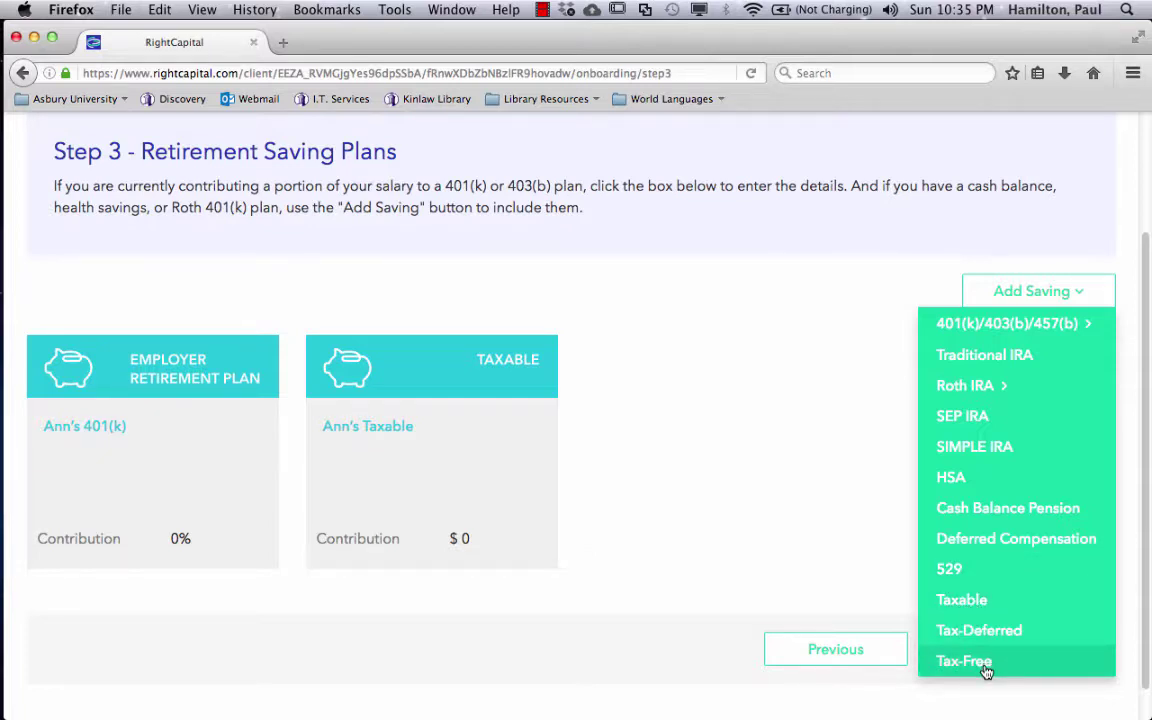
Set the 401(k) employer retirement plan's contribution to 5% with % of salary income as the target, and save it.
left_click(184, 449)
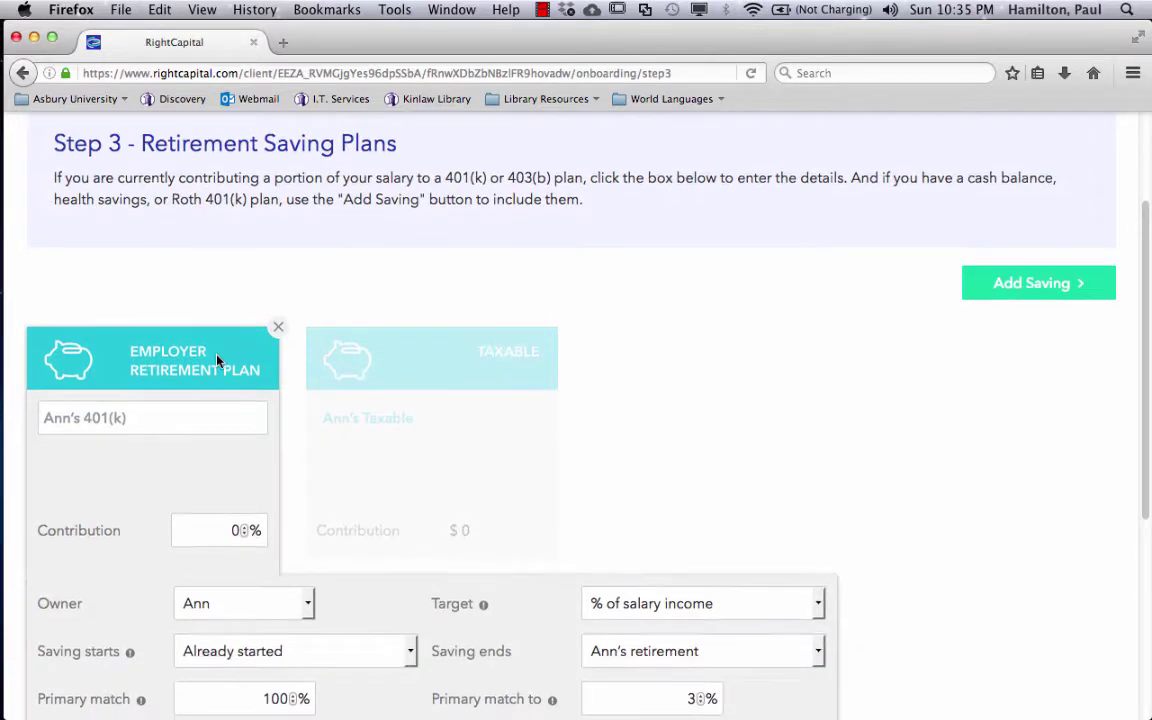
scroll(173, 369, "down", 3)
scroll(179, 360, "down", 1)
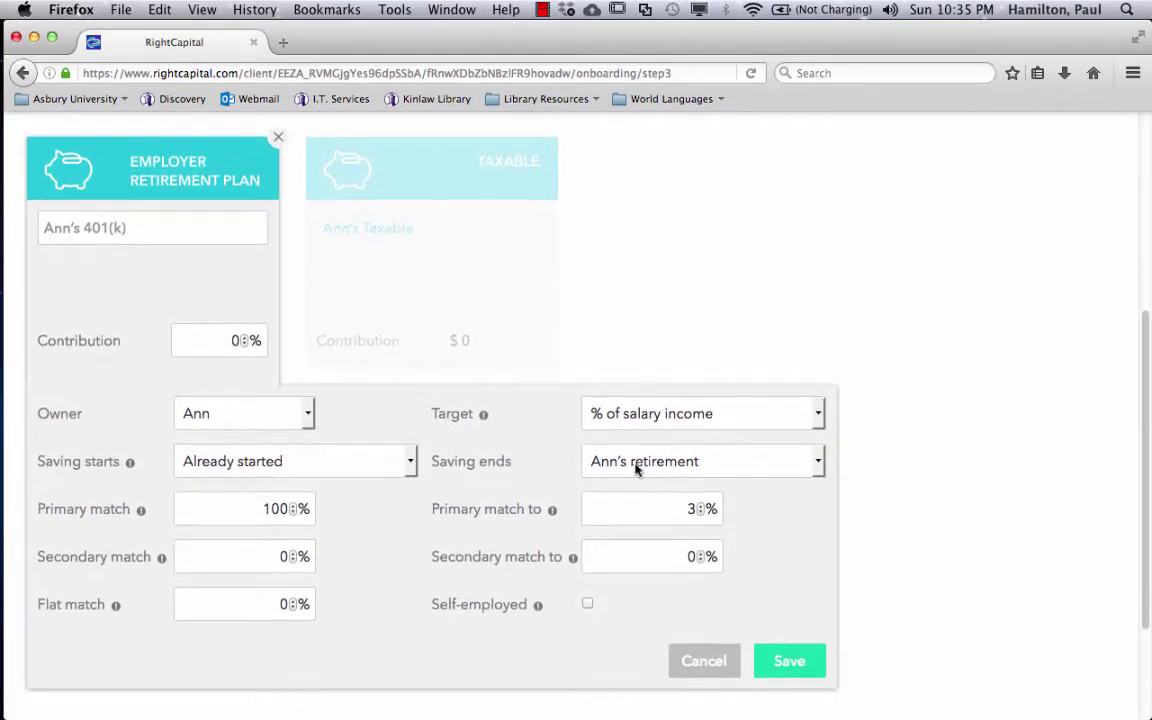
left_click(818, 414)
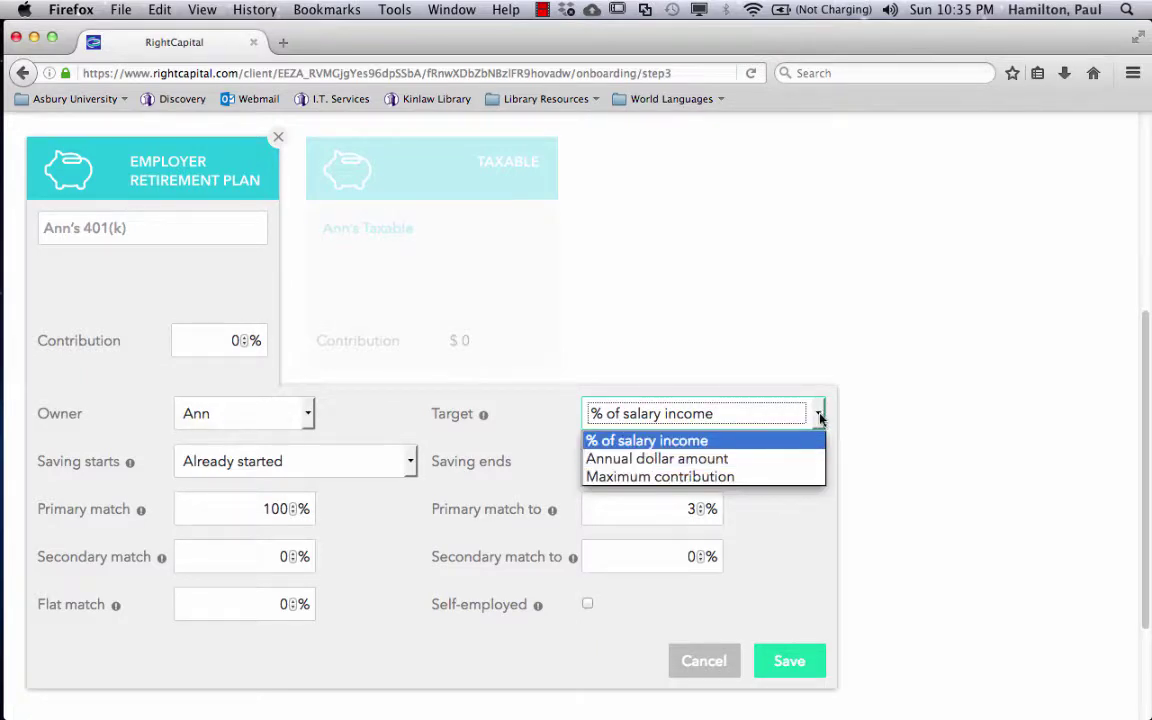
left_click(784, 450)
left_click(245, 337)
left_click(245, 337)
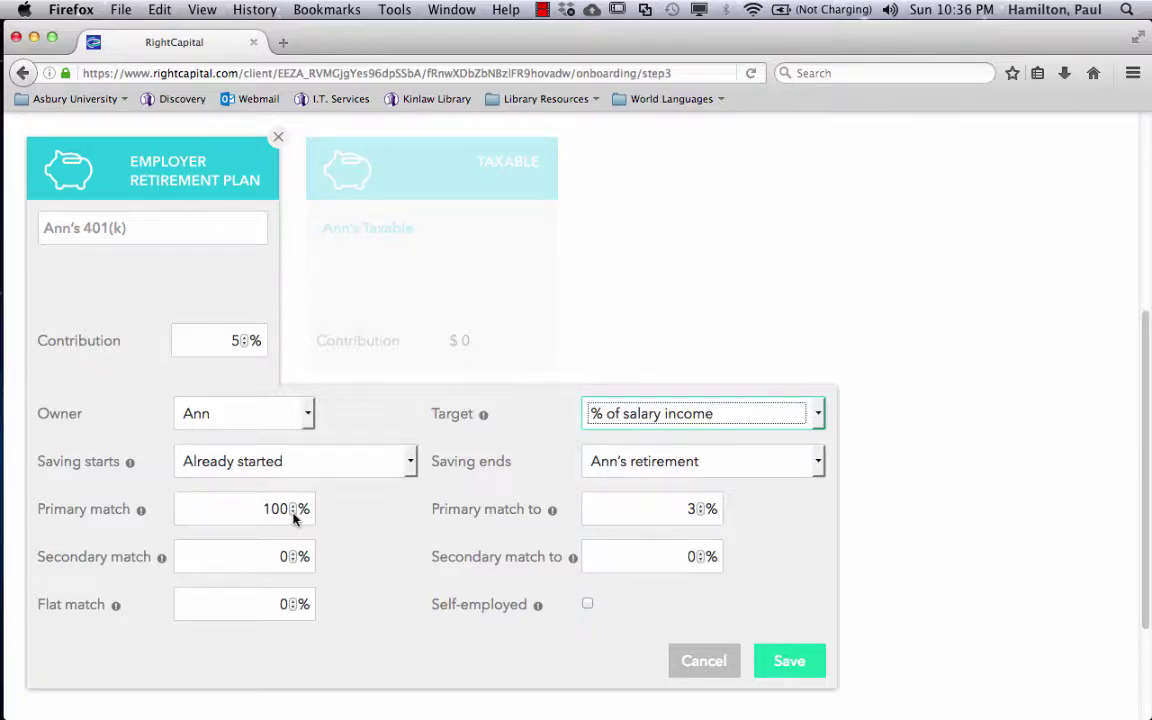
left_click(700, 506)
left_click(803, 662)
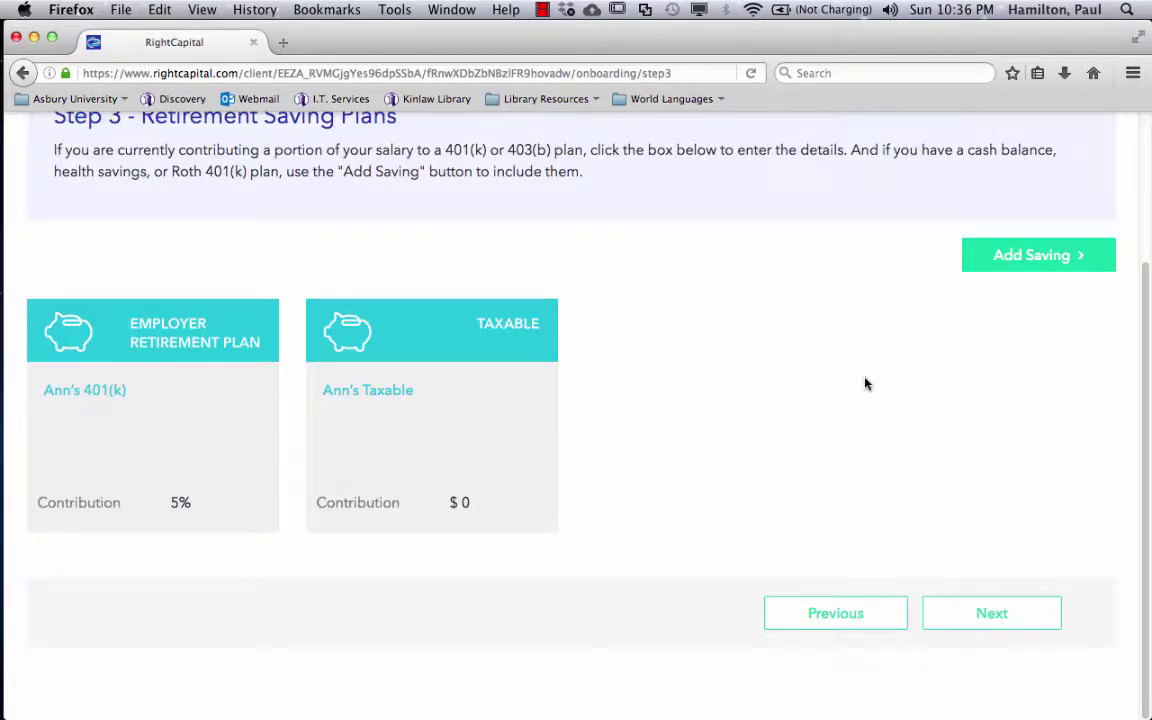
Review the settings of the taxable saving plan and close it without making changes.
left_click(450, 428)
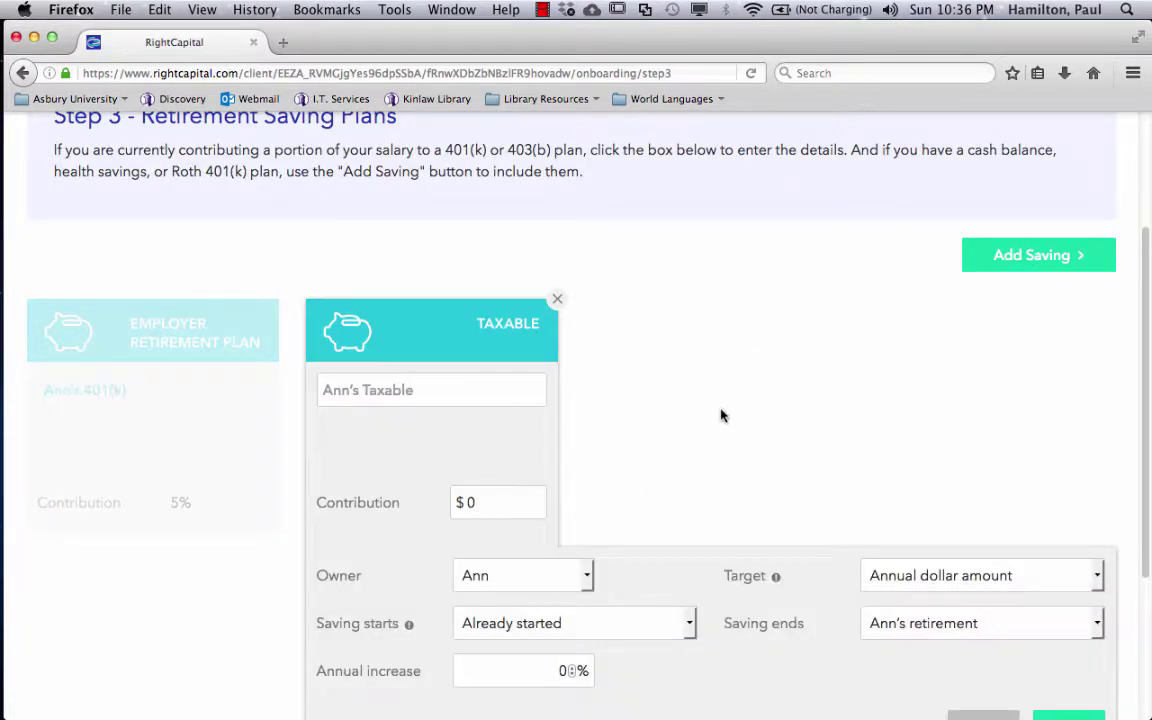
scroll(724, 410, "down", 3)
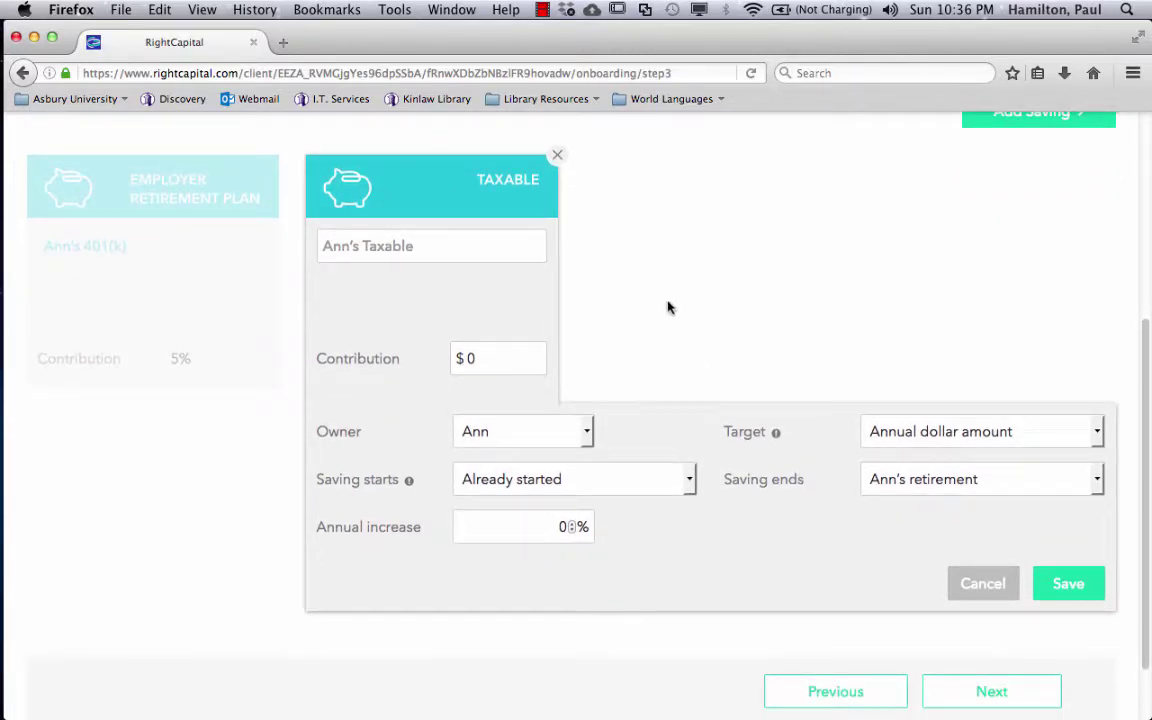
scroll(672, 290, "up", 1)
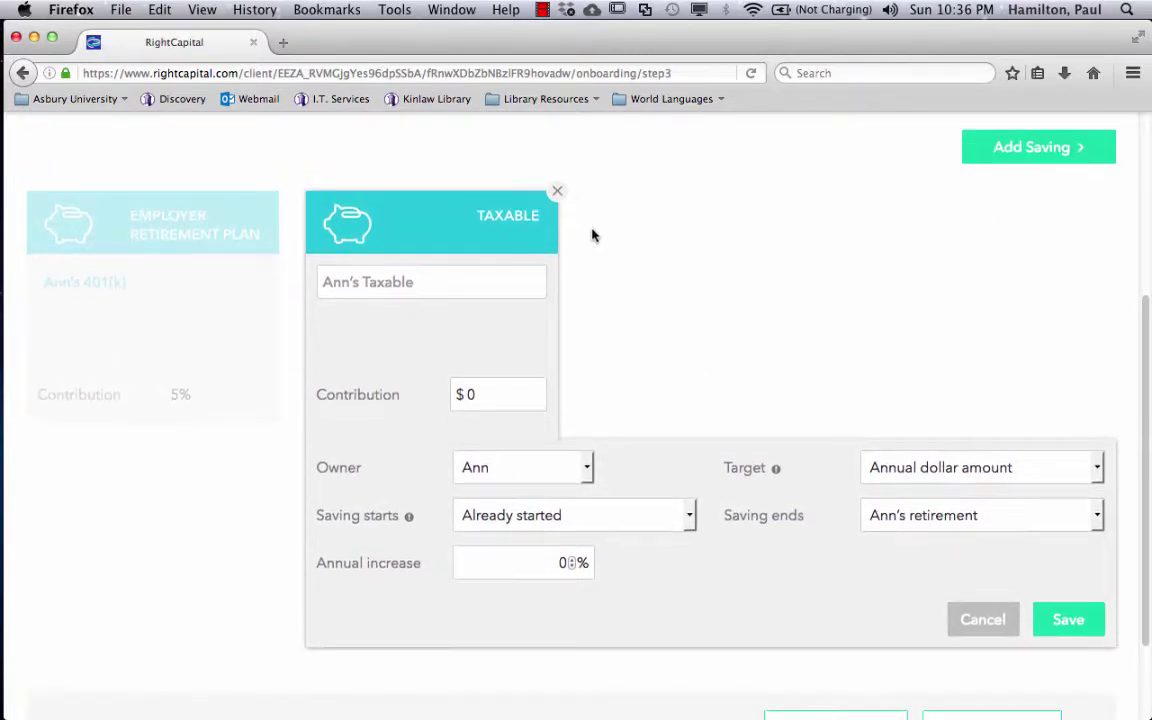
left_click(985, 620)
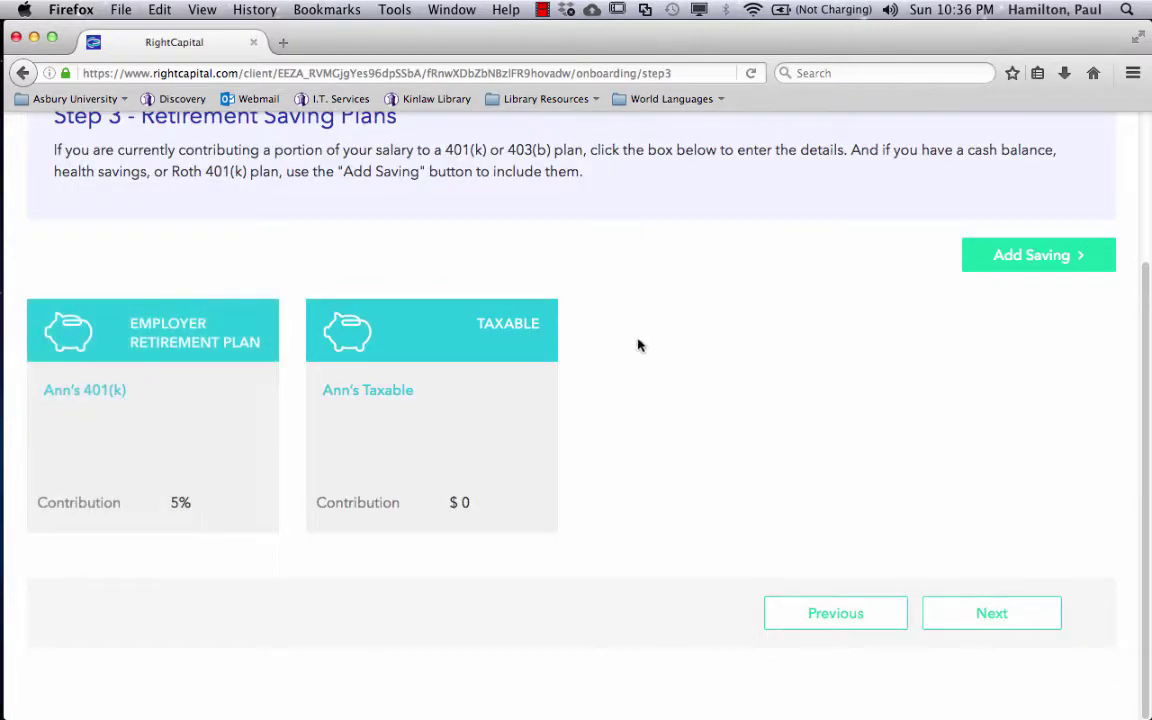
Delete the taxable saving plan and continue to the Net Worth step.
left_click(556, 301)
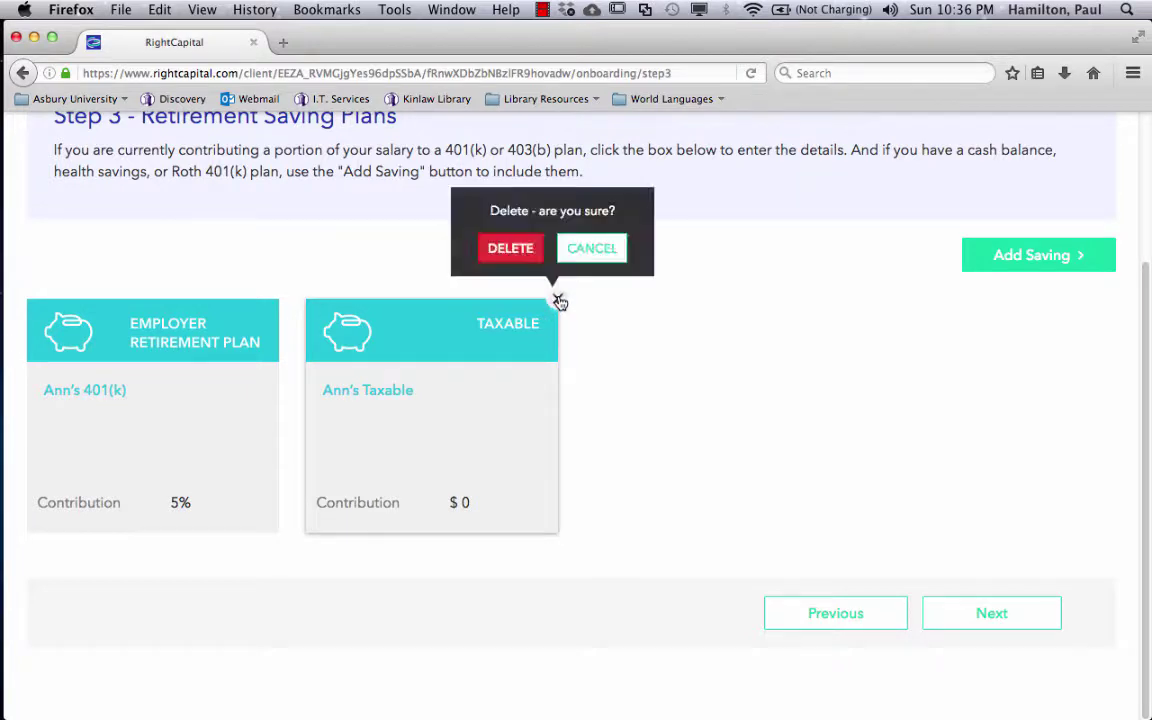
left_click(512, 255)
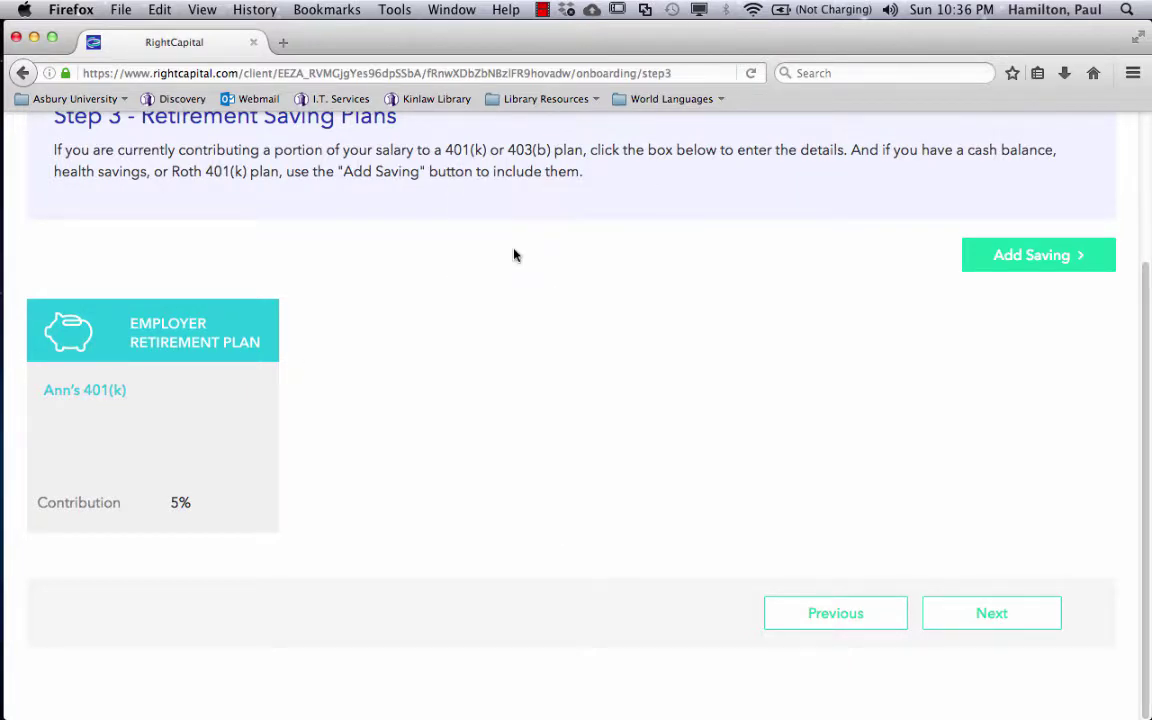
left_click(1003, 619)
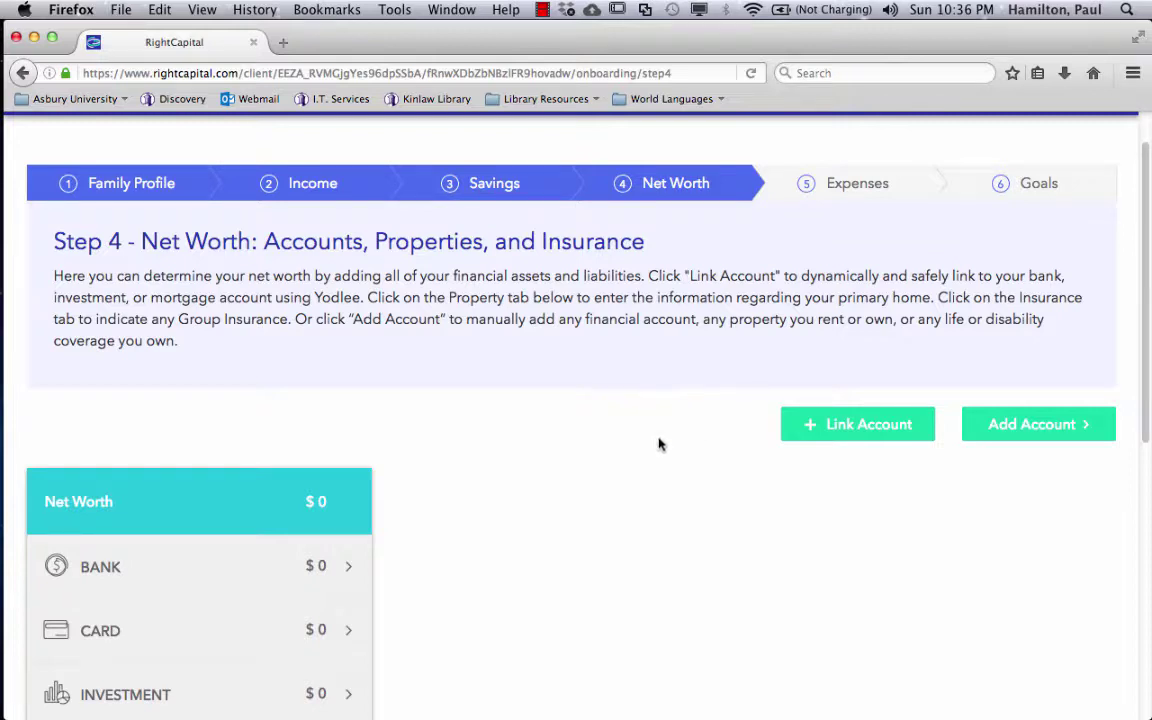
Check which financial institutions are offered for linking an account, and close the list without linking any.
scroll(641, 415, "down", 2)
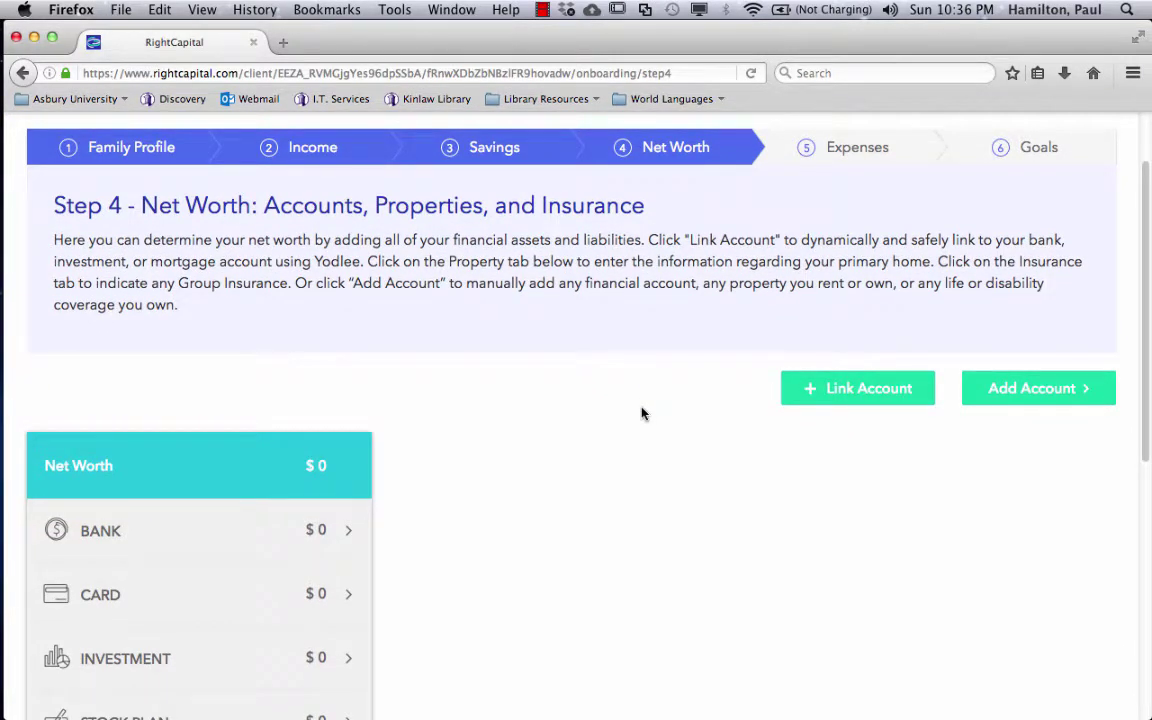
left_click(855, 394)
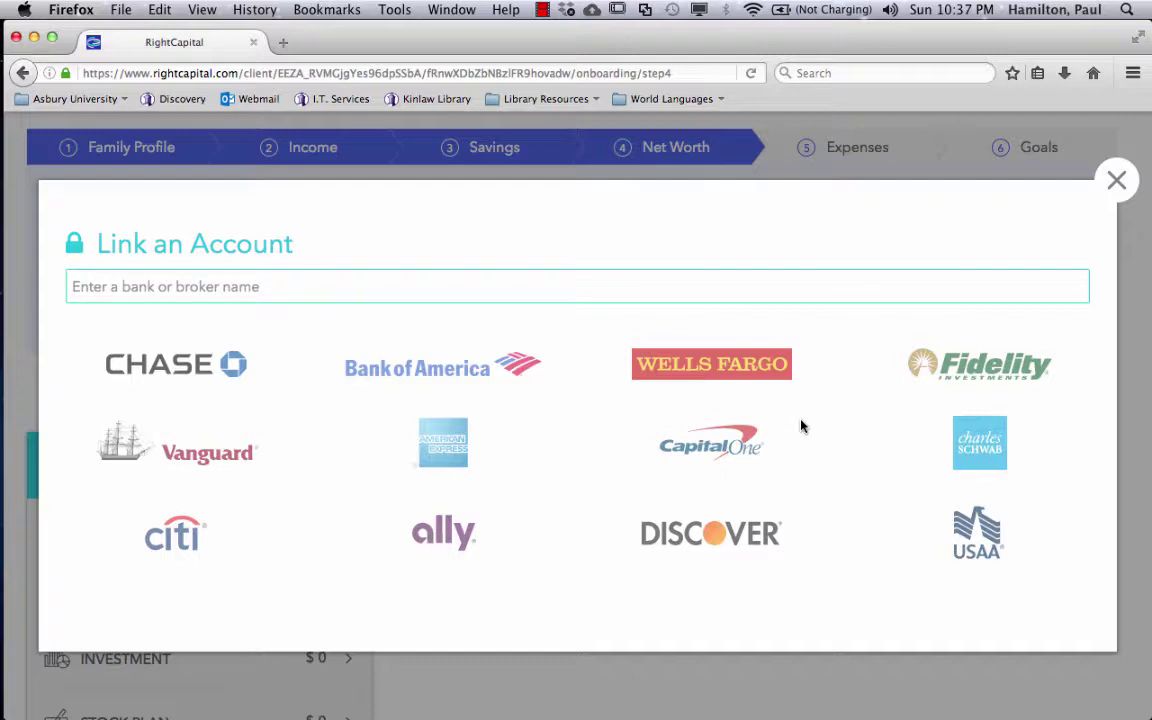
left_click(1115, 180)
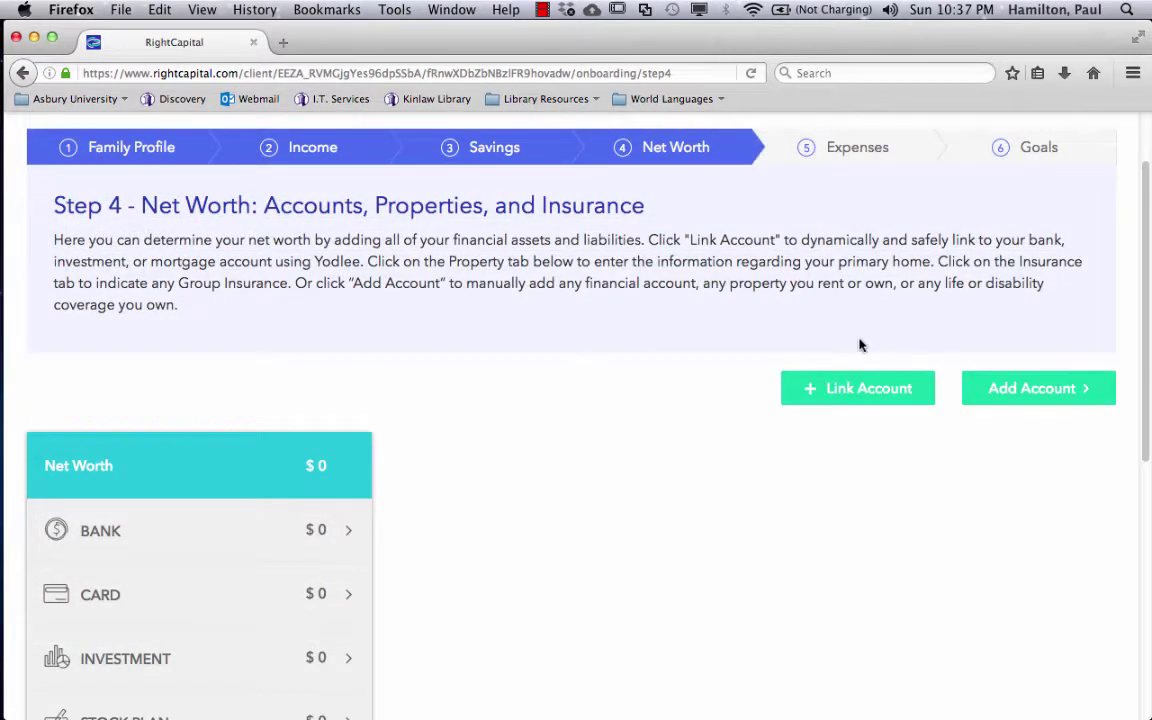
Examine the Net Worth instructions and the categories of accounts, properties and insurance.
scroll(612, 365, "down", 1)
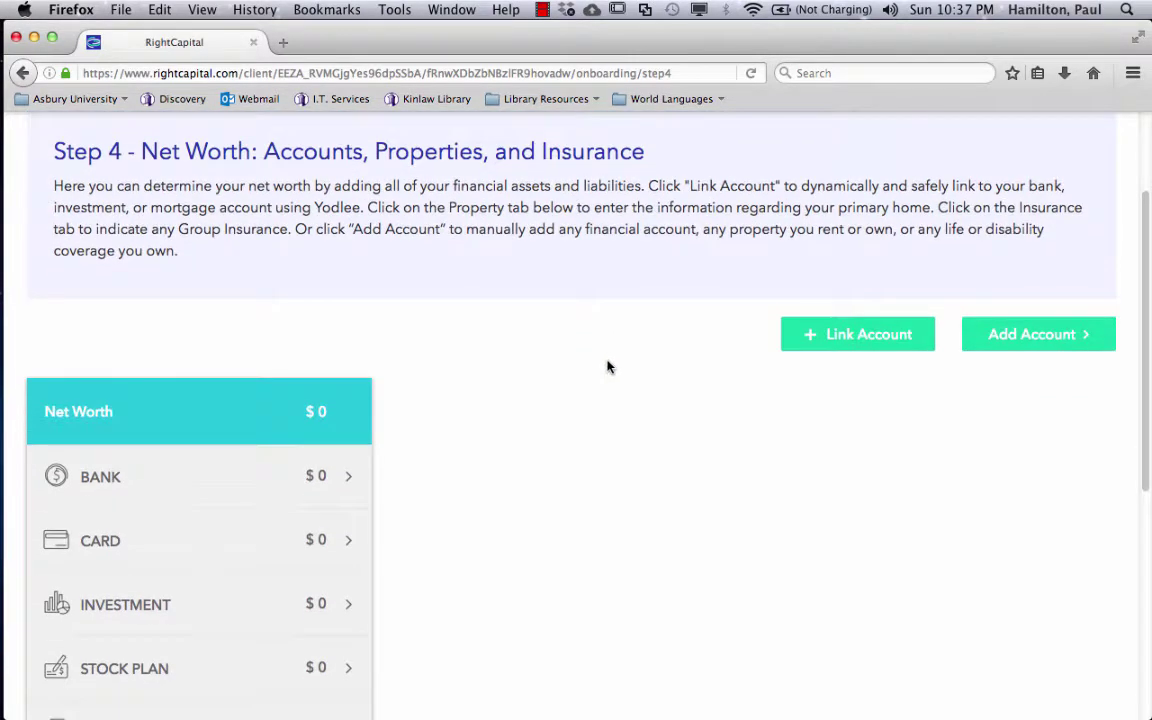
scroll(609, 367, "up", 1)
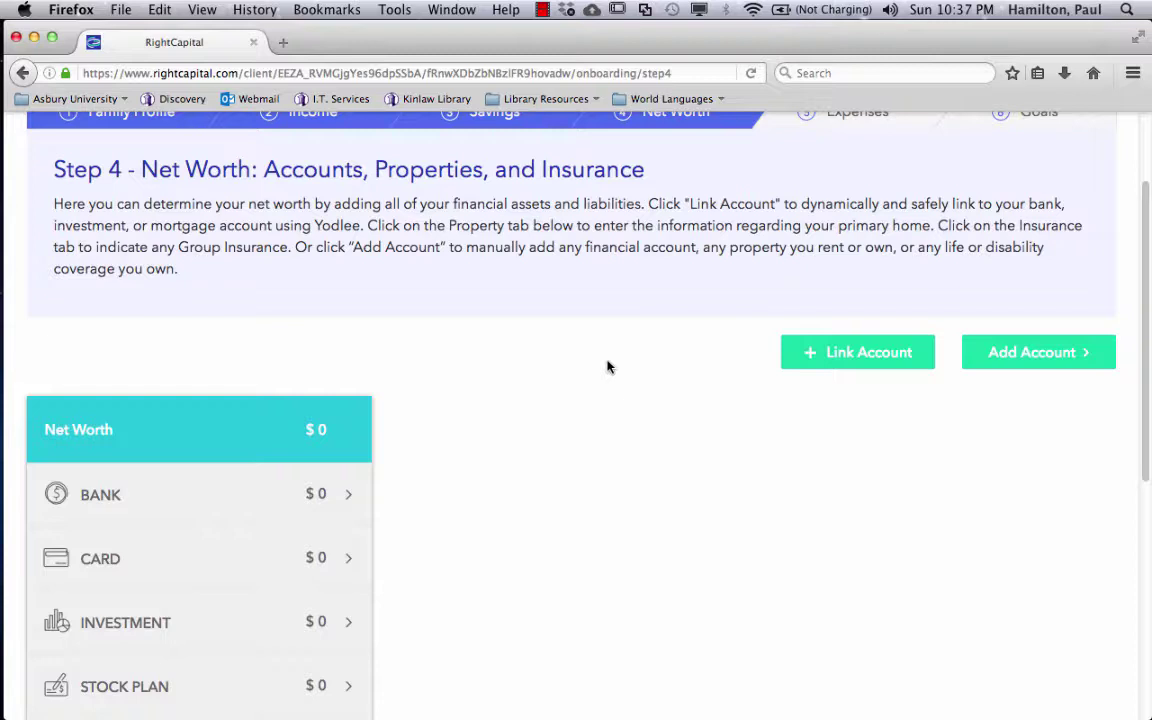
scroll(607, 367, "down", 2)
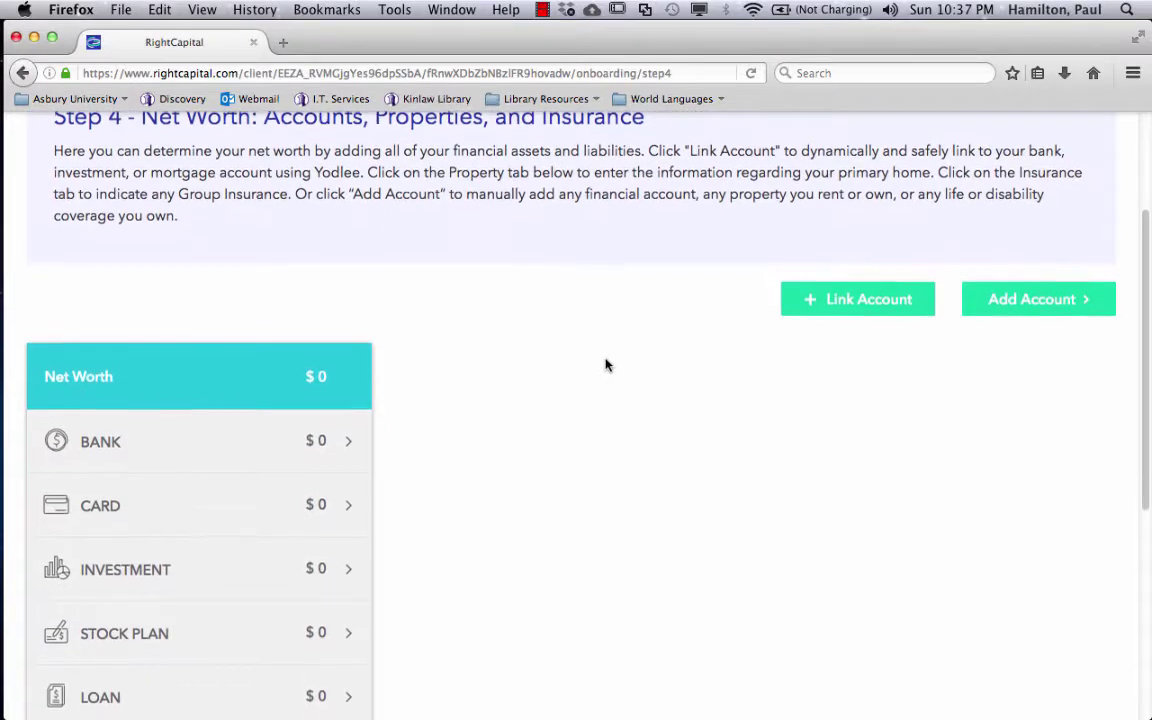
scroll(604, 360, "down", 1)
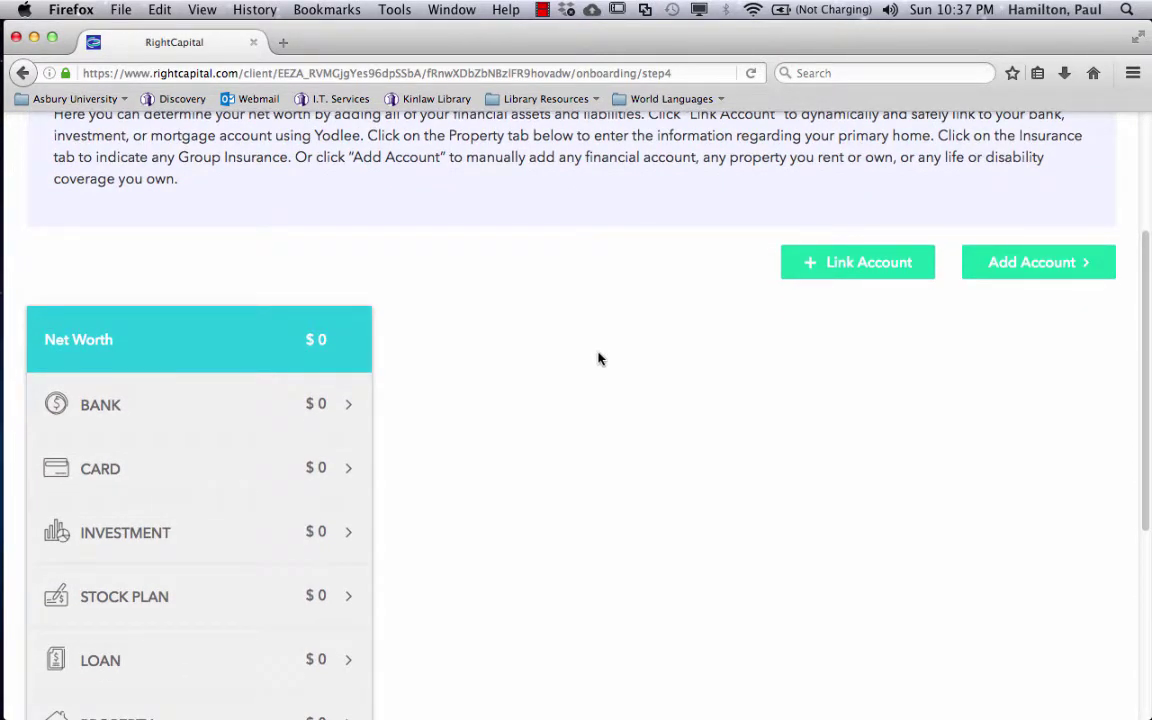
scroll(597, 356, "down", 1)
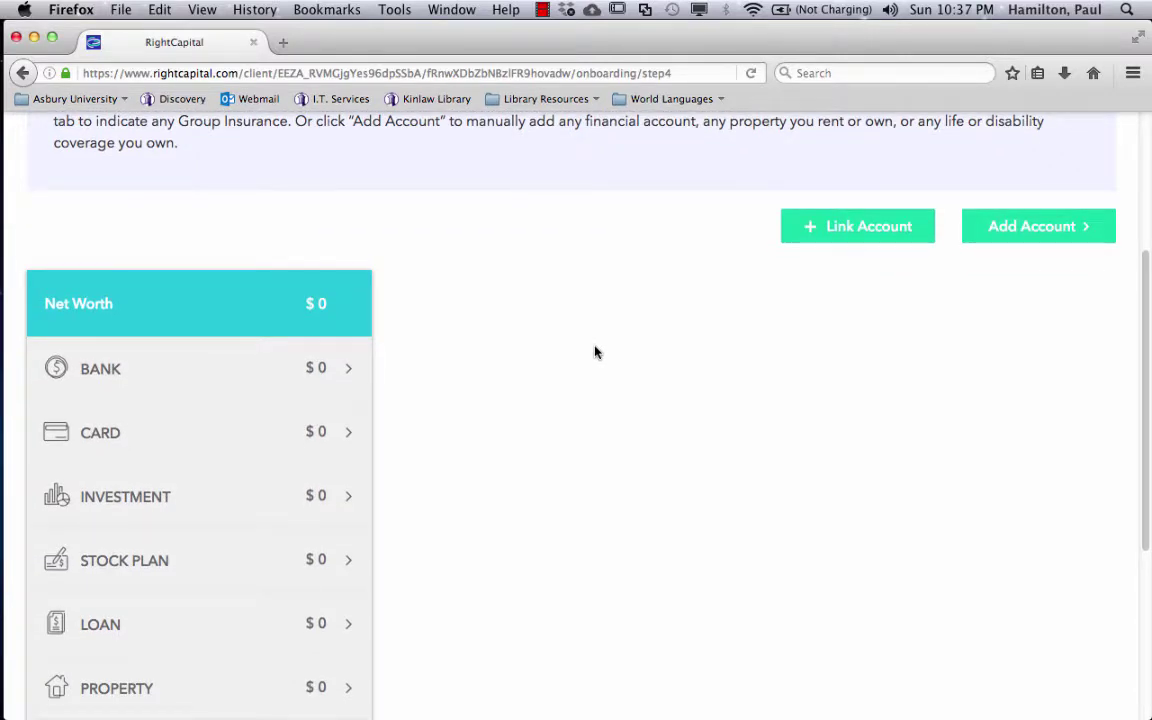
scroll(594, 352, "down", 1)
scroll(594, 352, "up", 2)
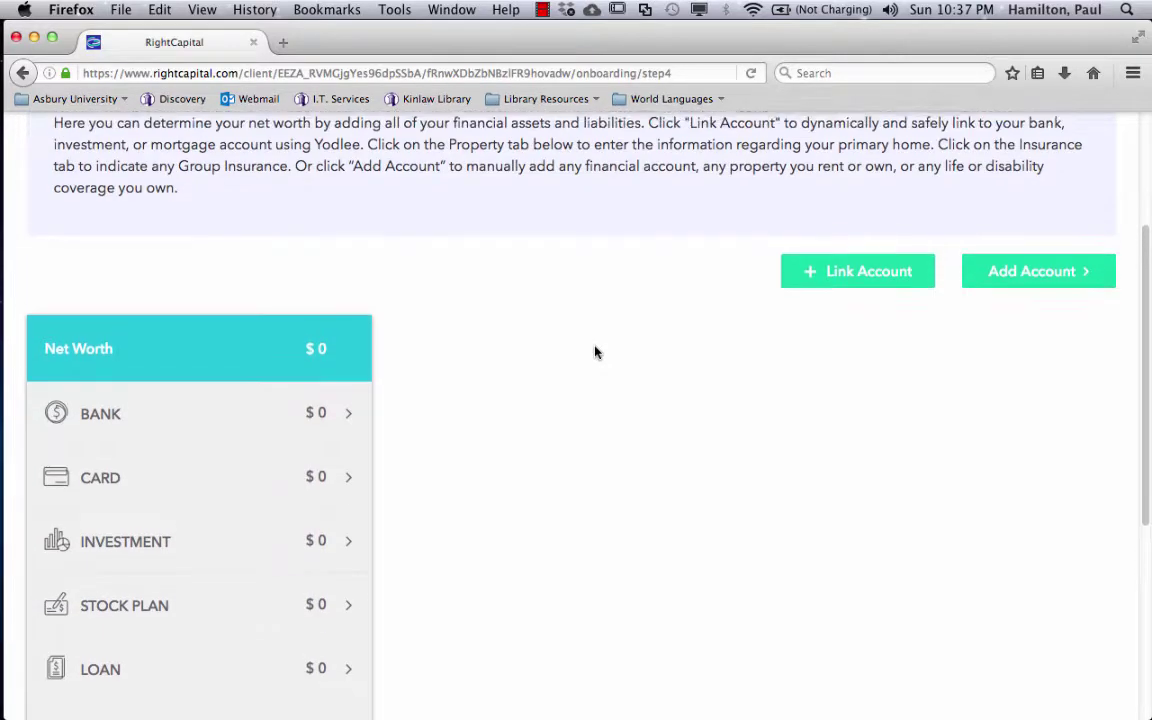
scroll(595, 352, "up", 1)
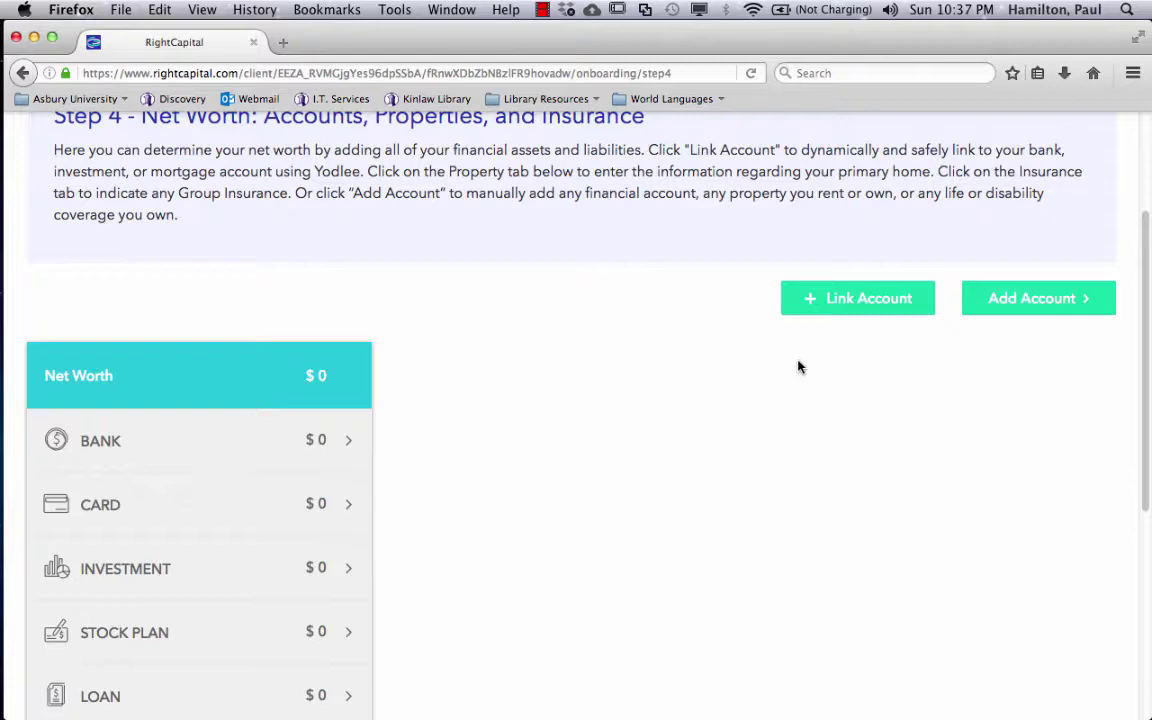
Add a manual bank account of type Checking with a balance of $10,000 and save it.
left_click(1028, 300)
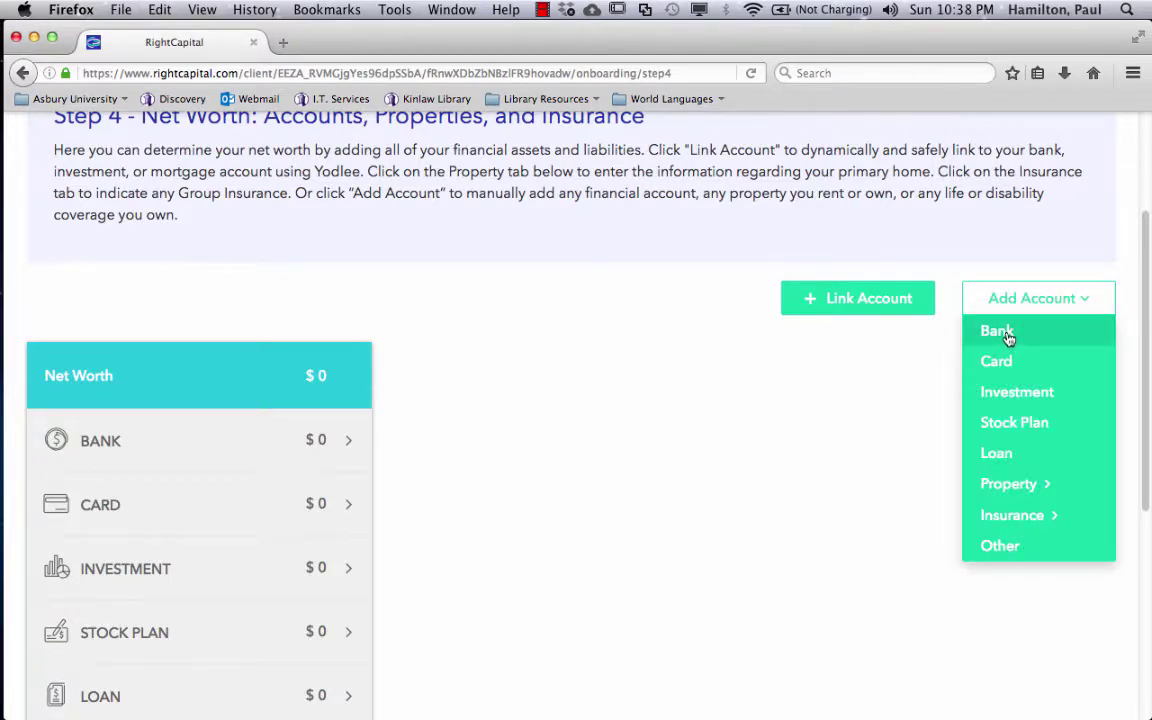
left_click(1000, 333)
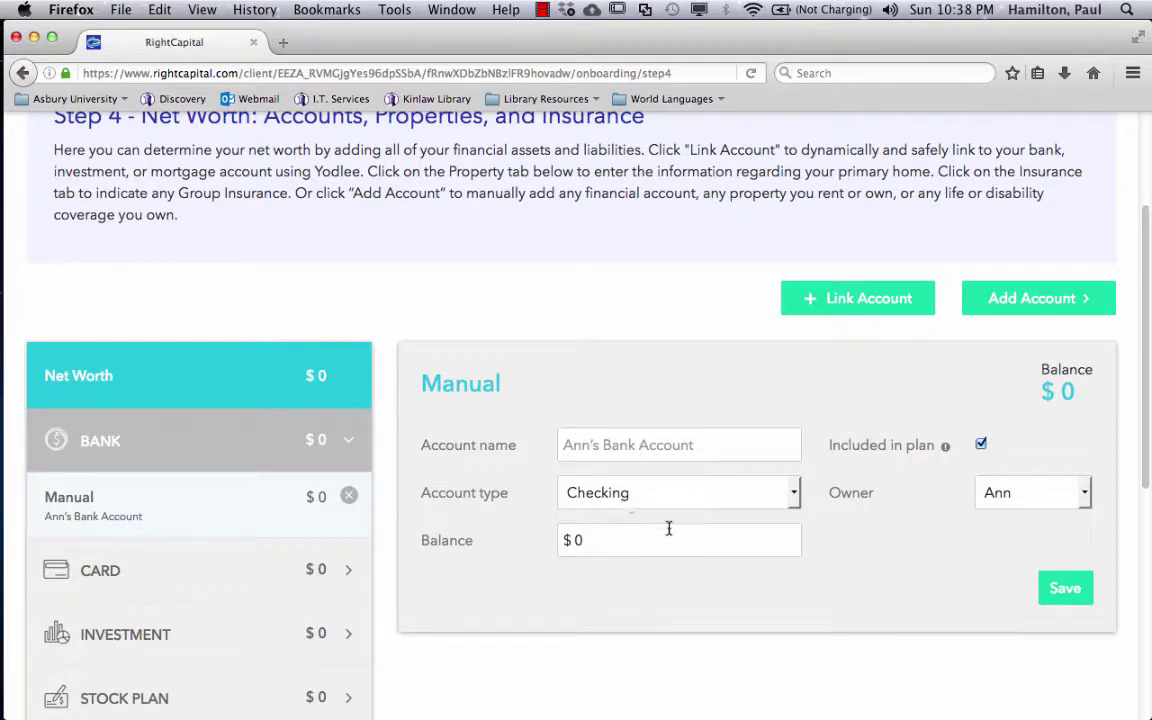
left_click(617, 540)
type("10,000")
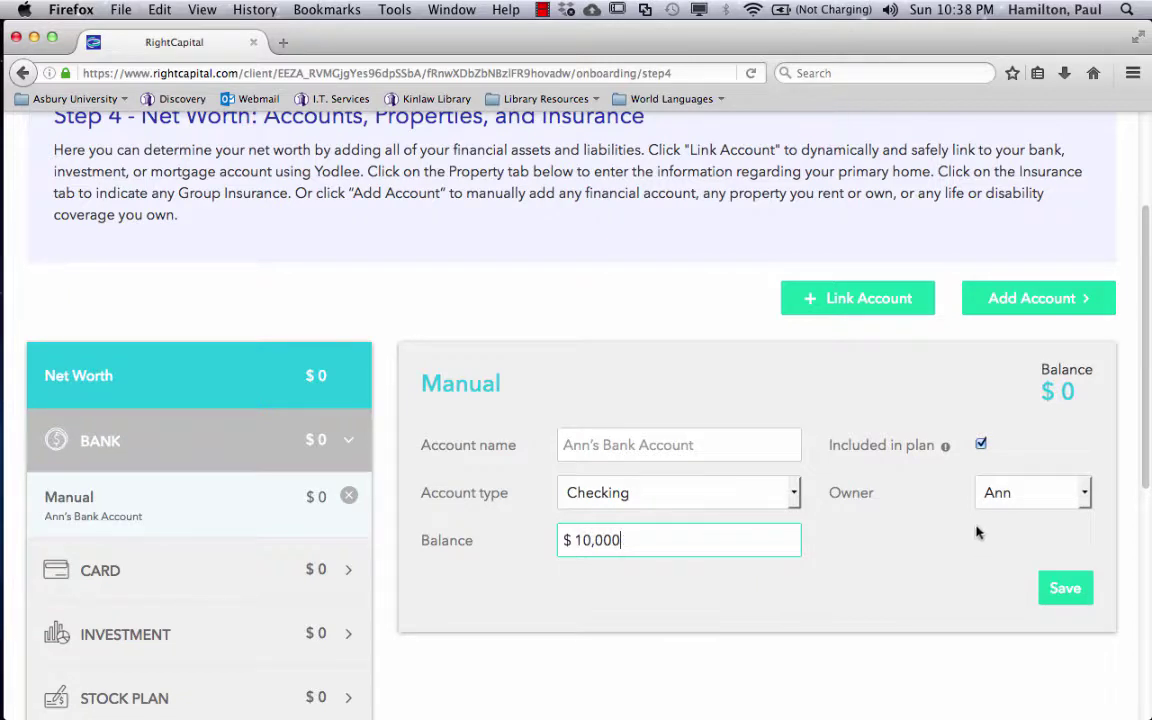
left_click(1063, 590)
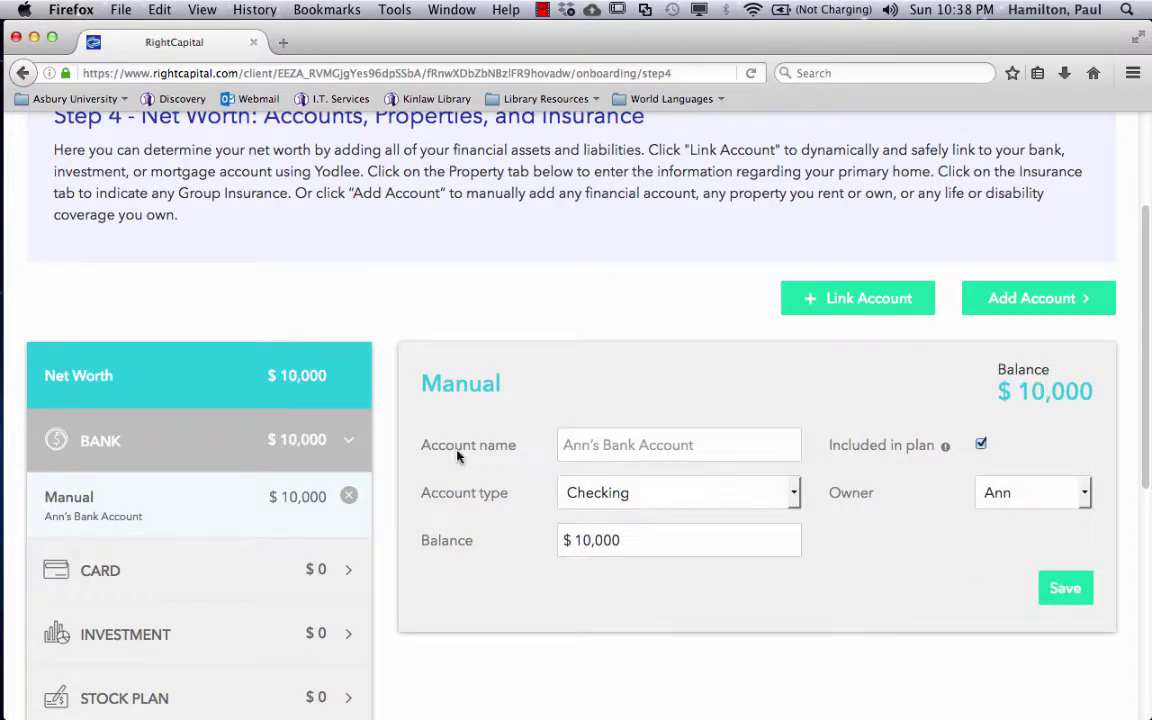
Add a manual investment account and set its type to 401(k), 403(b), or other retirement plan.
left_click(1033, 300)
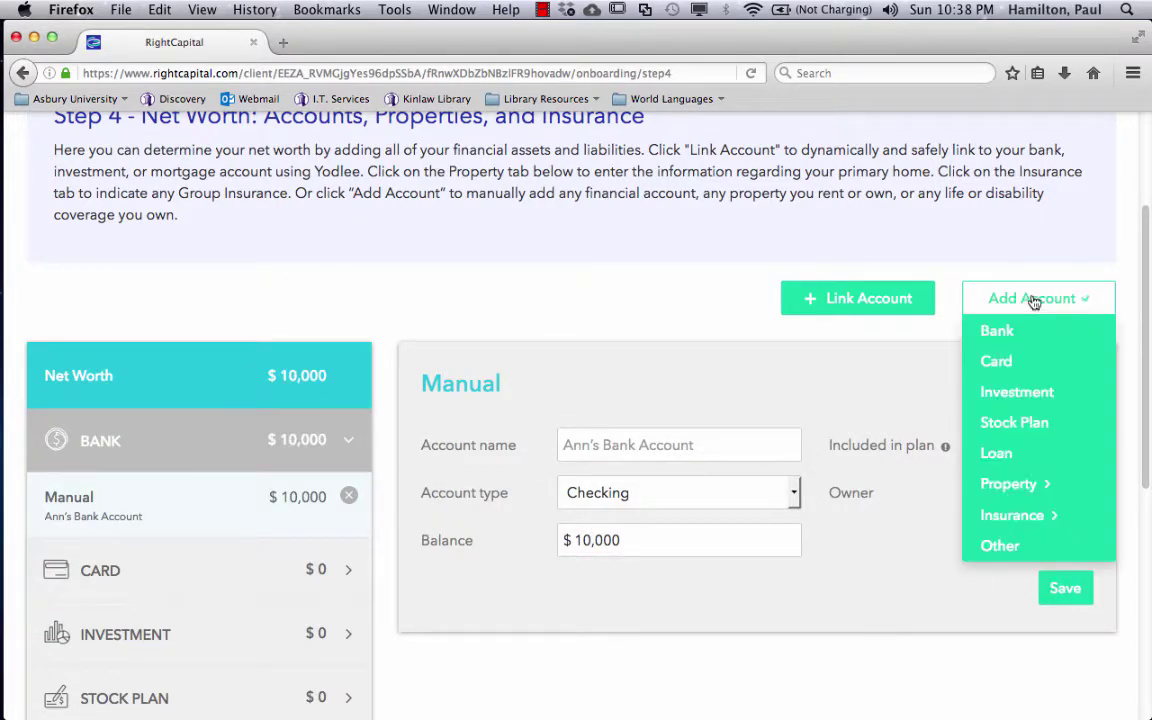
left_click(1013, 396)
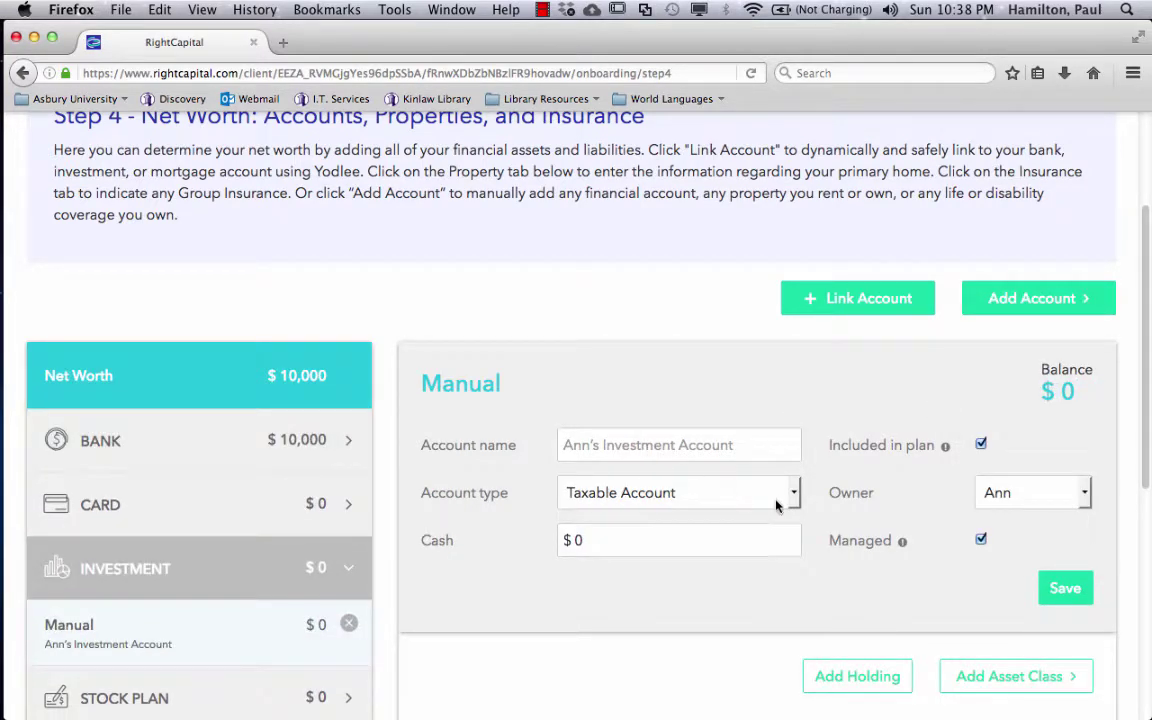
left_click(779, 500)
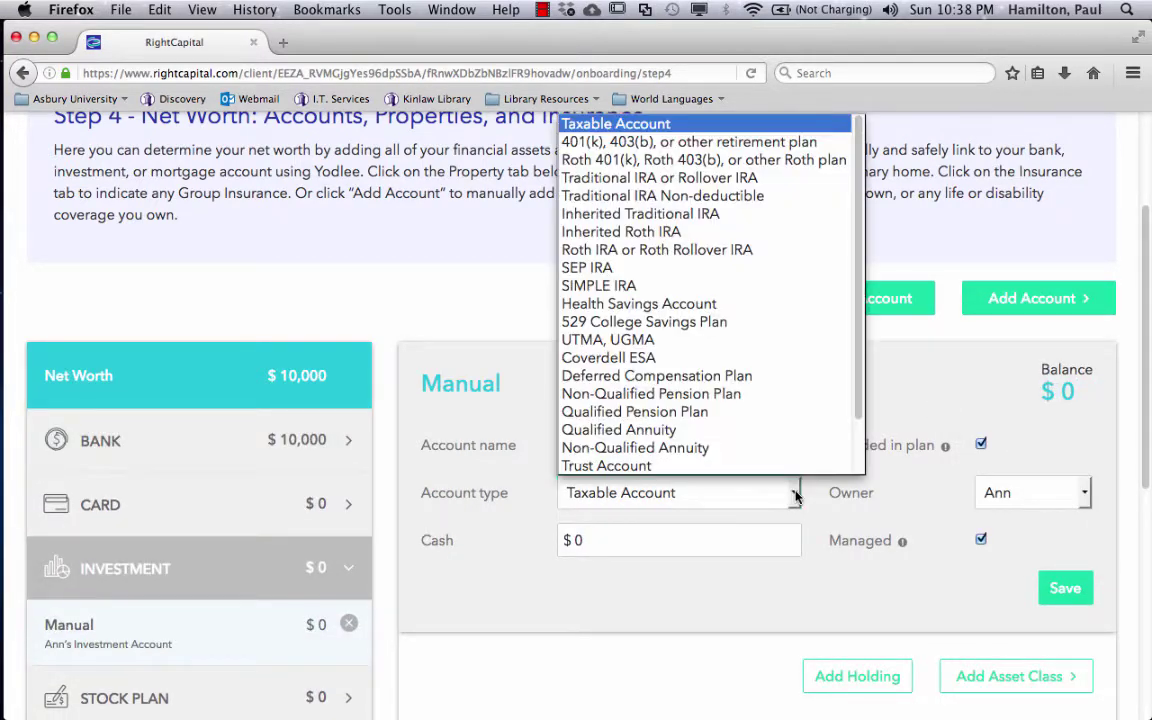
left_click(608, 145)
scroll(547, 430, "down", 3)
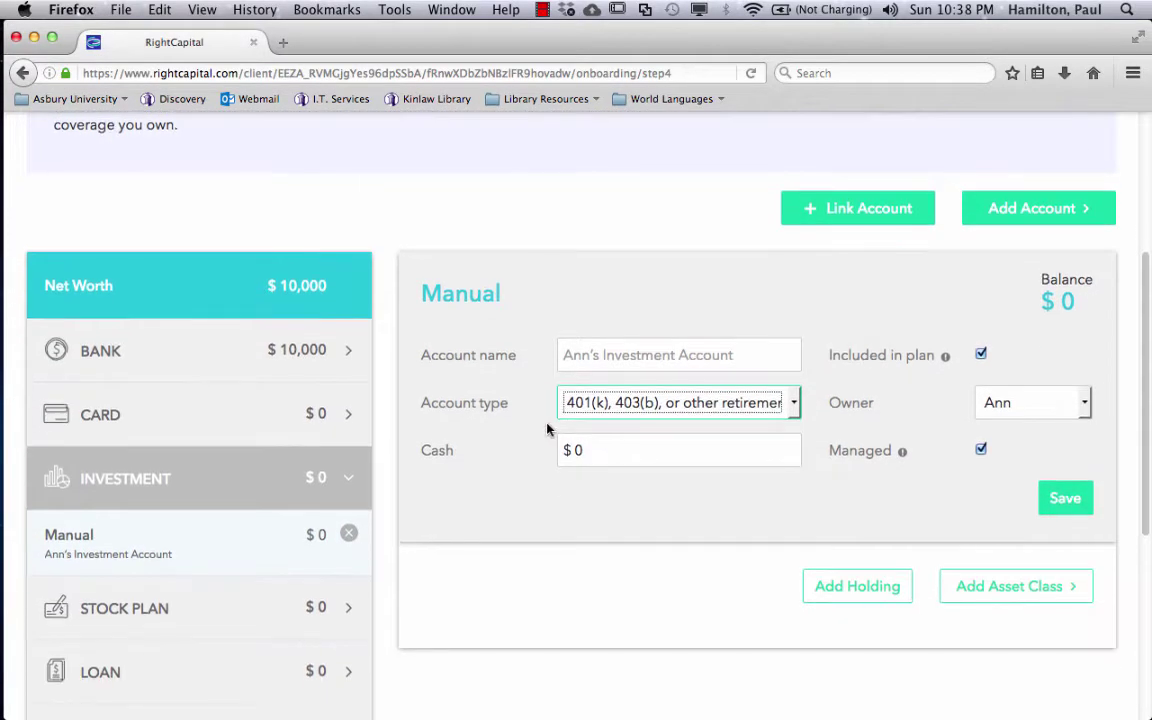
scroll(753, 437, "down", 2)
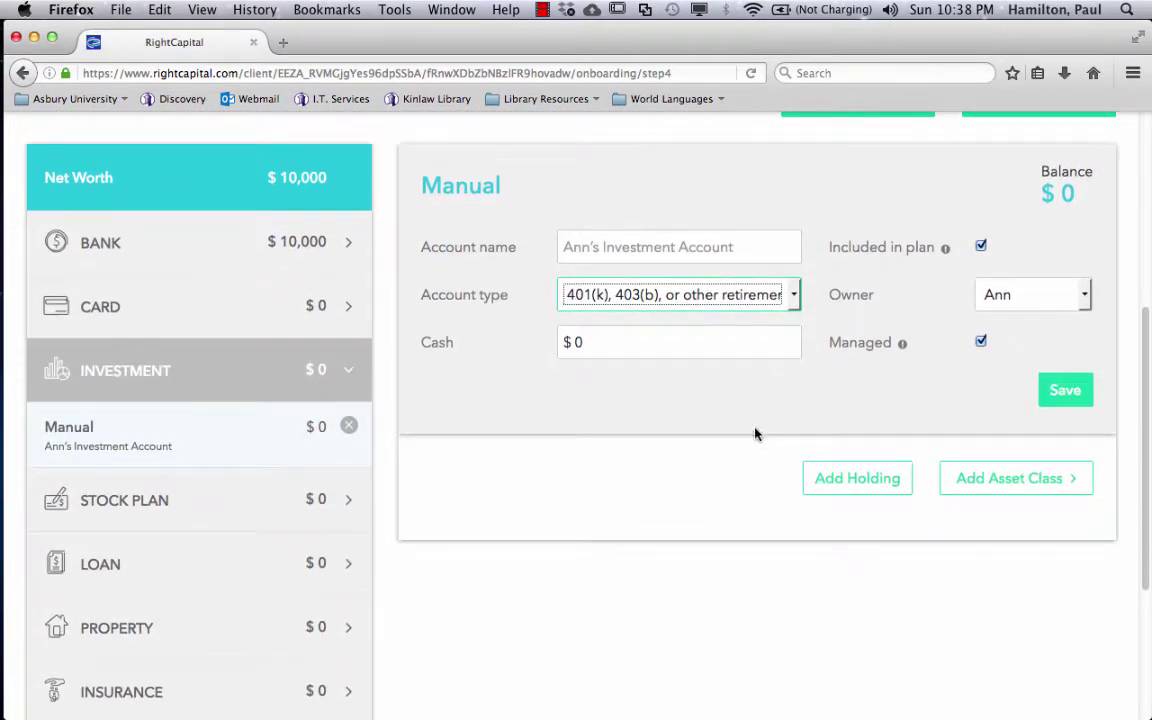
Start a new holding entry in the investment account and delete it without entering a security.
left_click(841, 482)
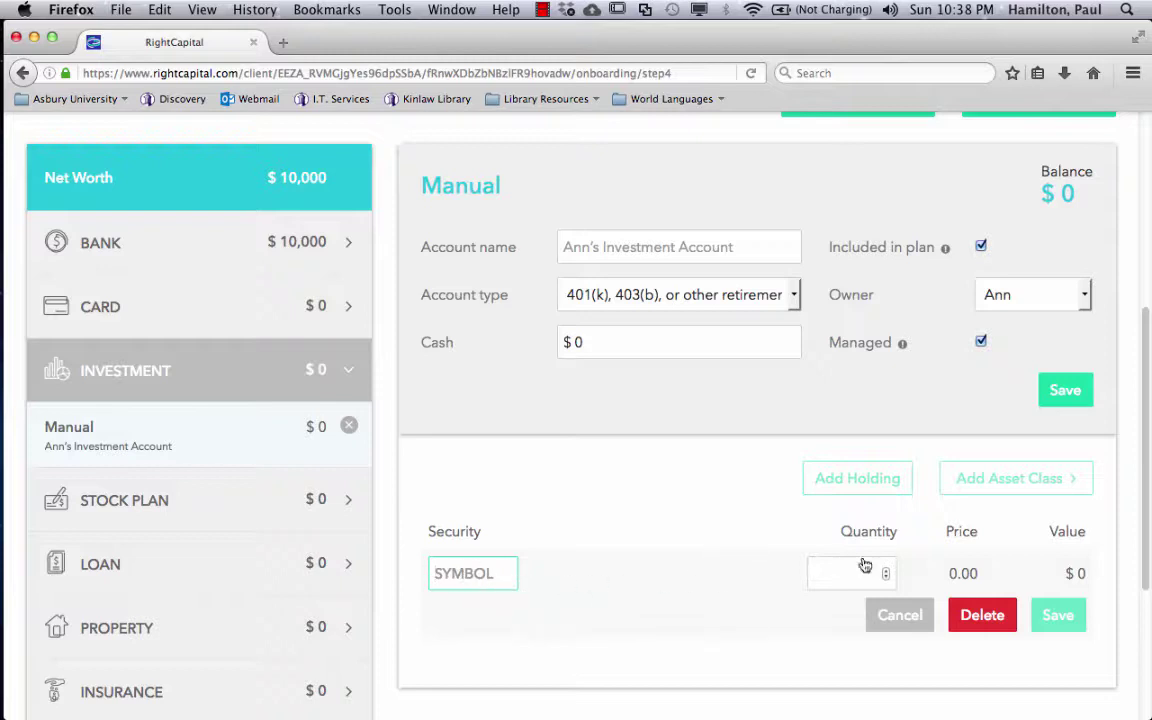
left_click(981, 616)
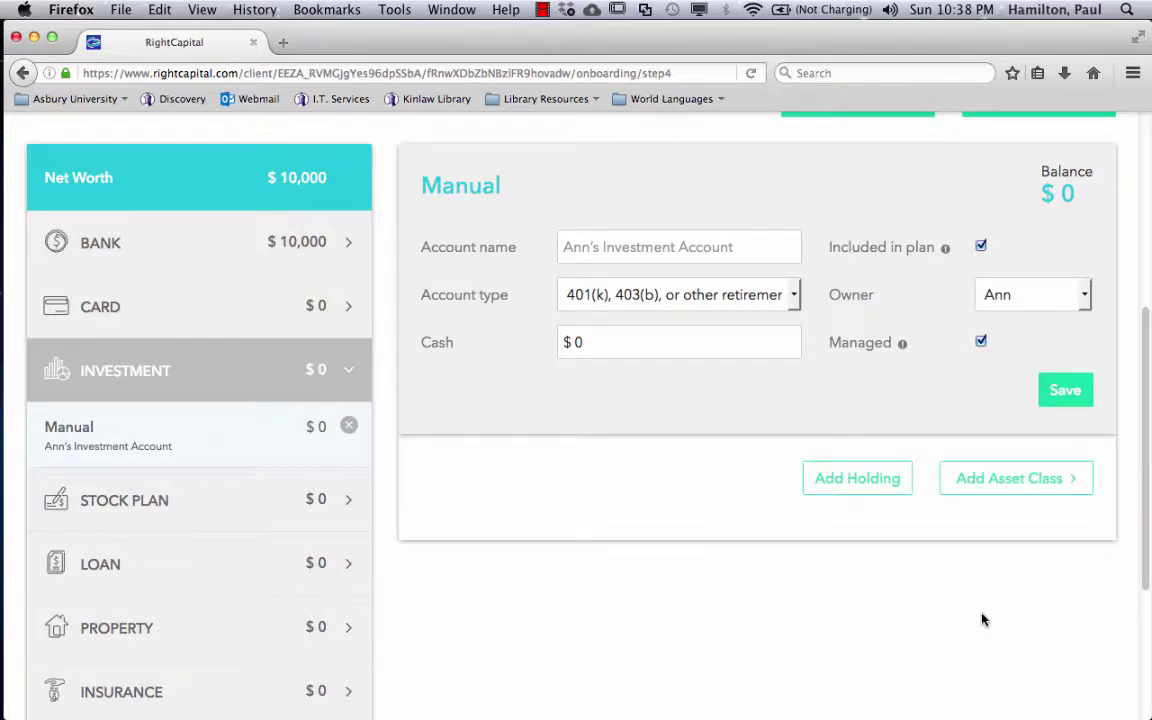
Add a U.S. Equities asset class worth $100,000 to the manual investment account and save the entry.
left_click(995, 481)
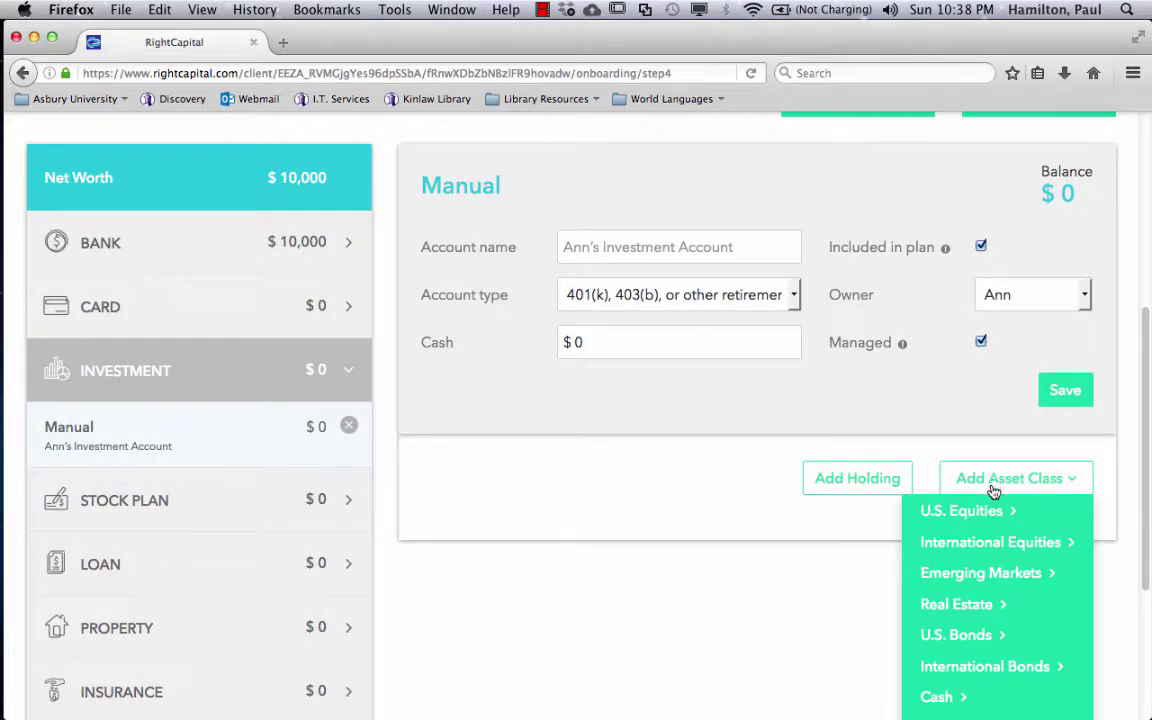
scroll(940, 505, "down", 1)
mouse_move(960, 456)
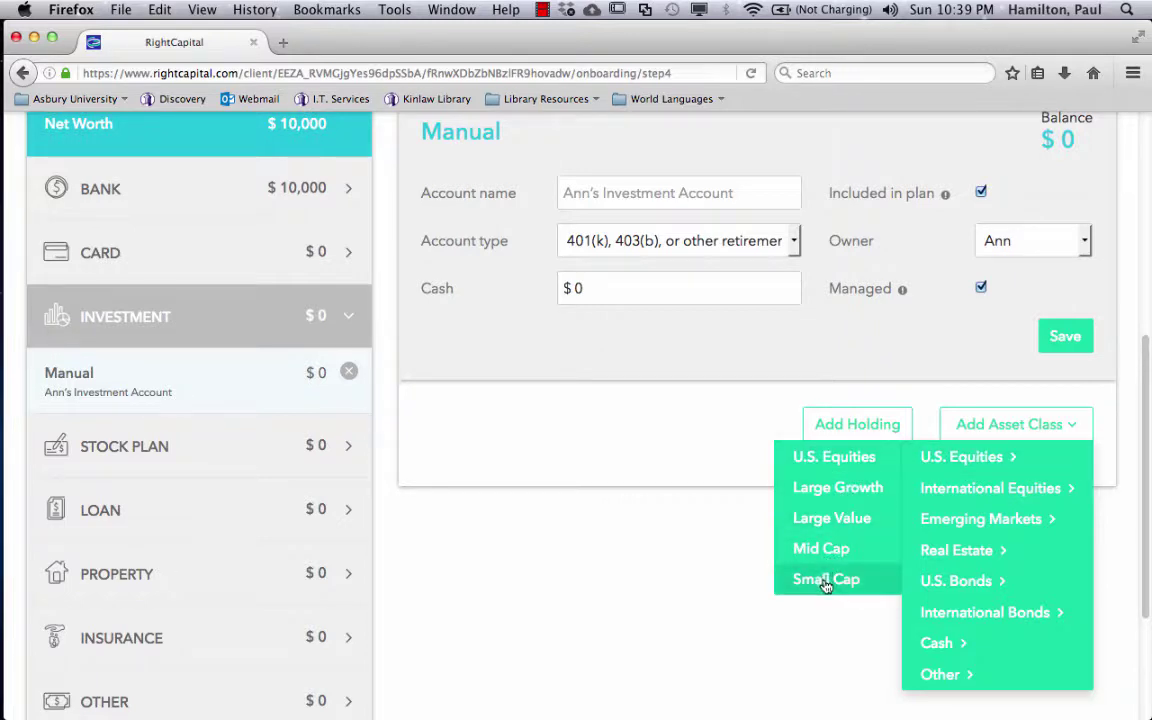
left_click(831, 460)
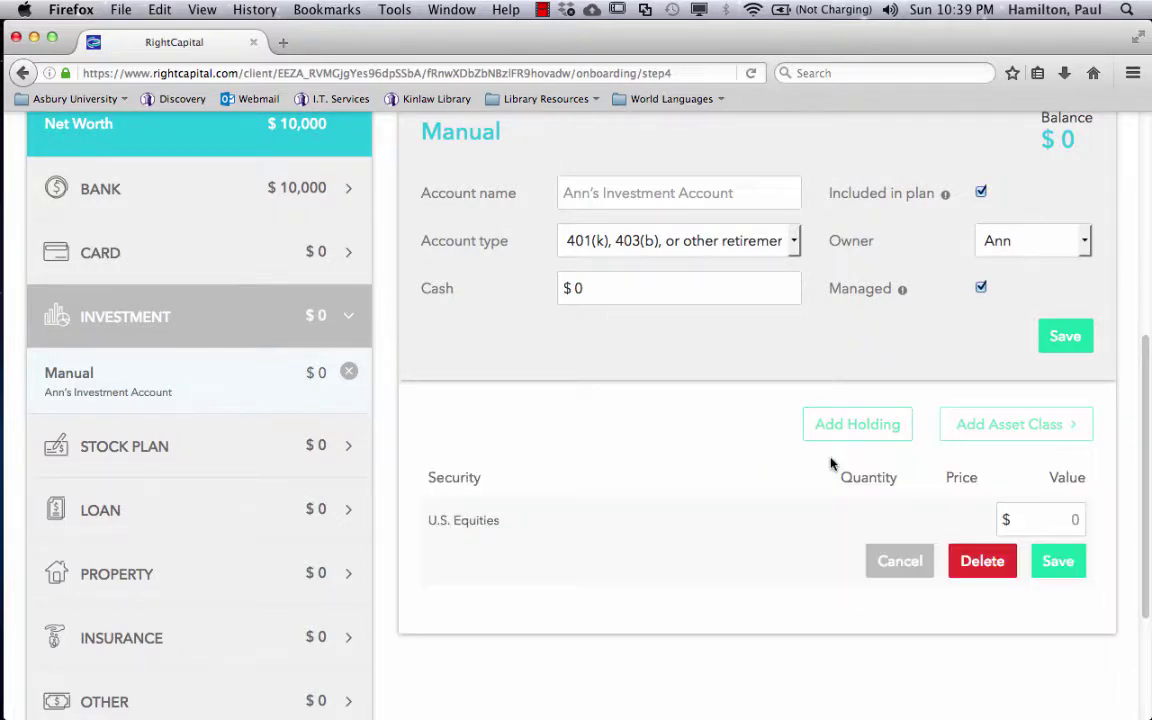
left_click(1043, 517)
type("100,000")
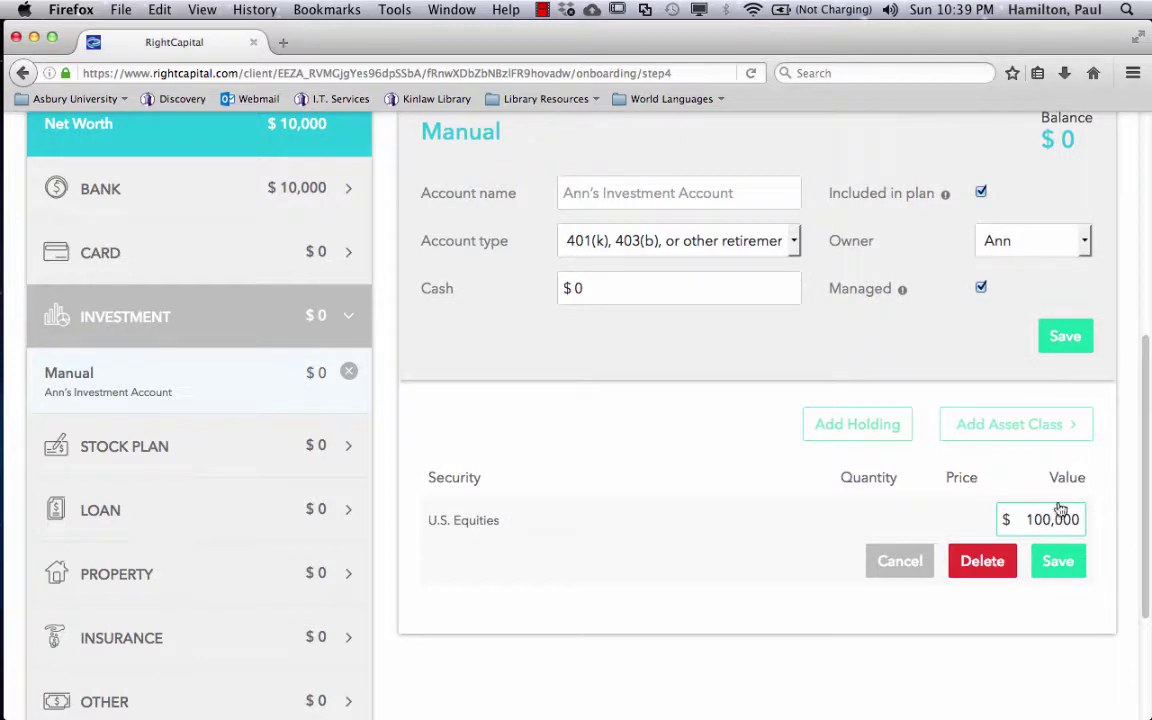
left_click(1060, 563)
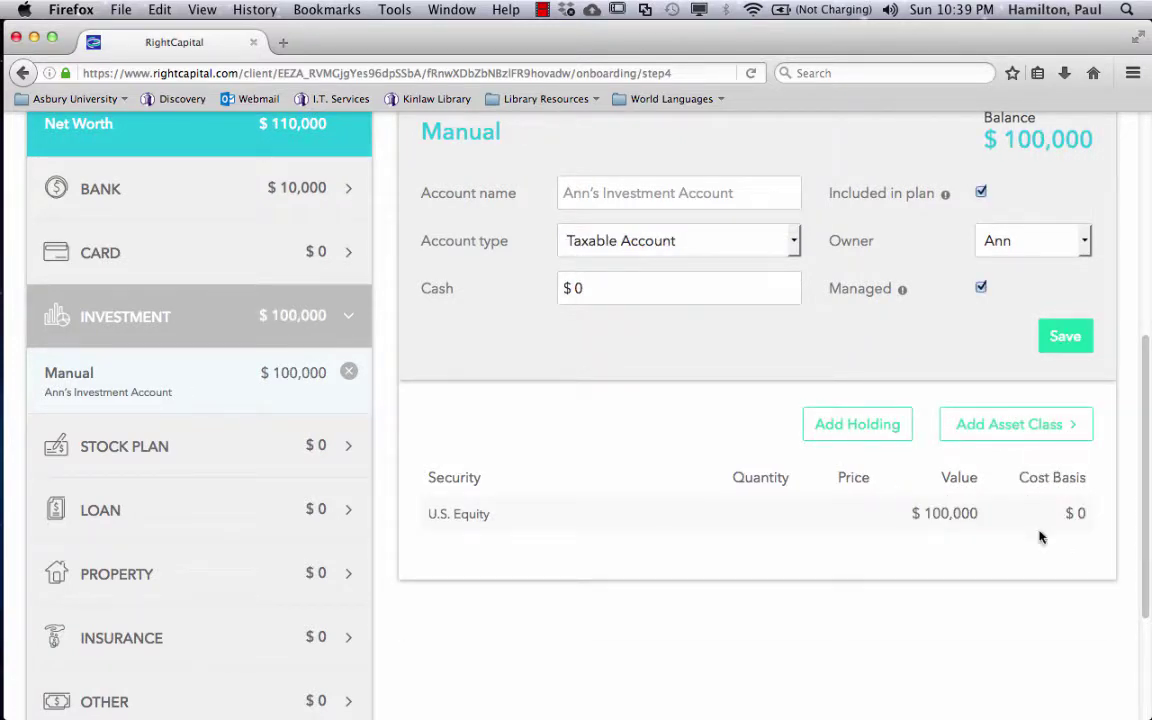
Add an International Equities asset class, reset the account type to 401(k), 403(b), or other retirement plan, and save the entry at $50,000.
left_click(970, 424)
mouse_move(988, 548)
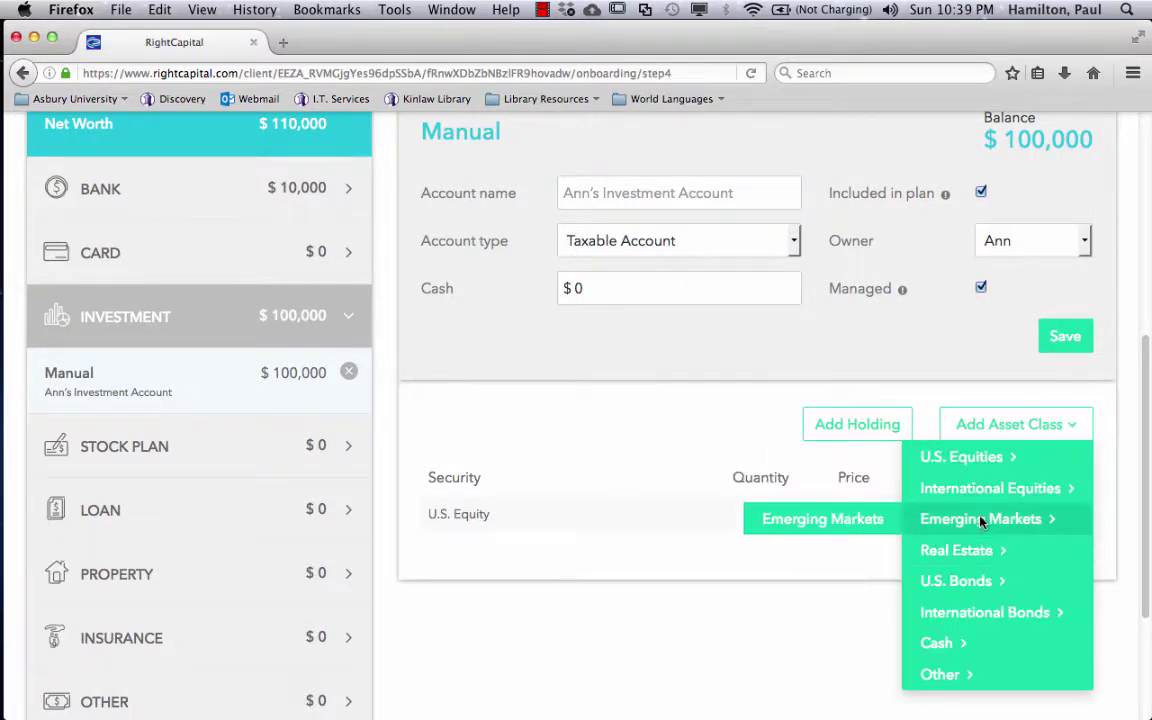
mouse_move(991, 498)
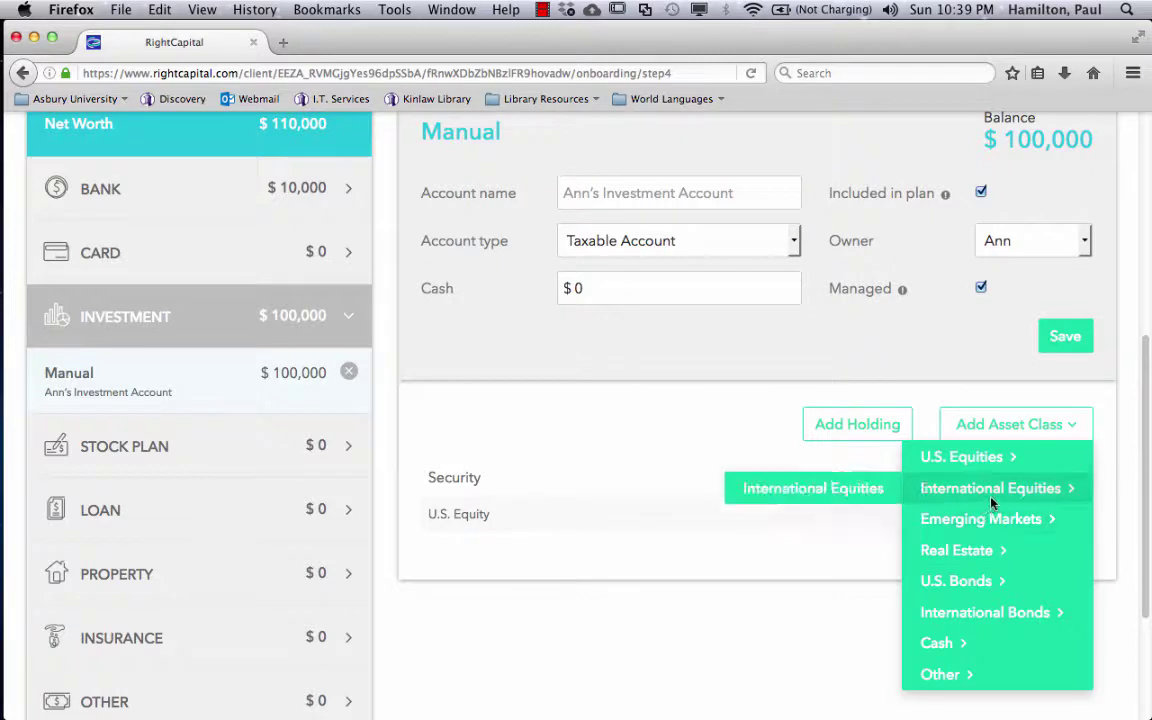
left_click(864, 490)
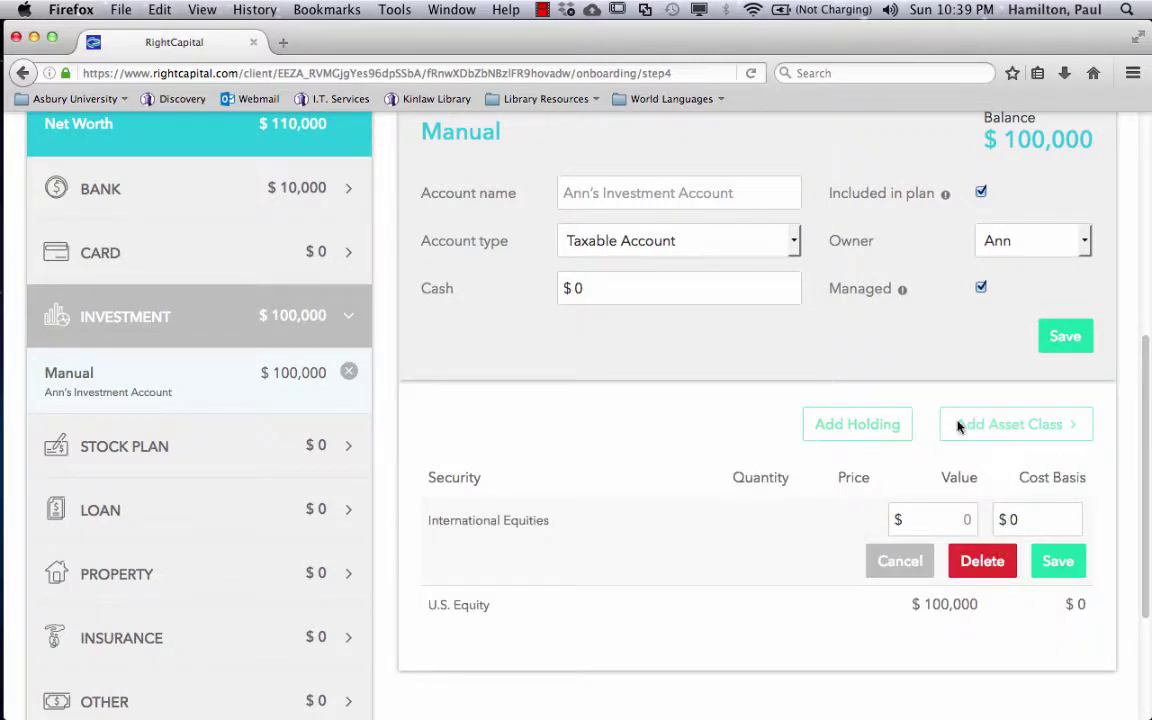
left_click(793, 241)
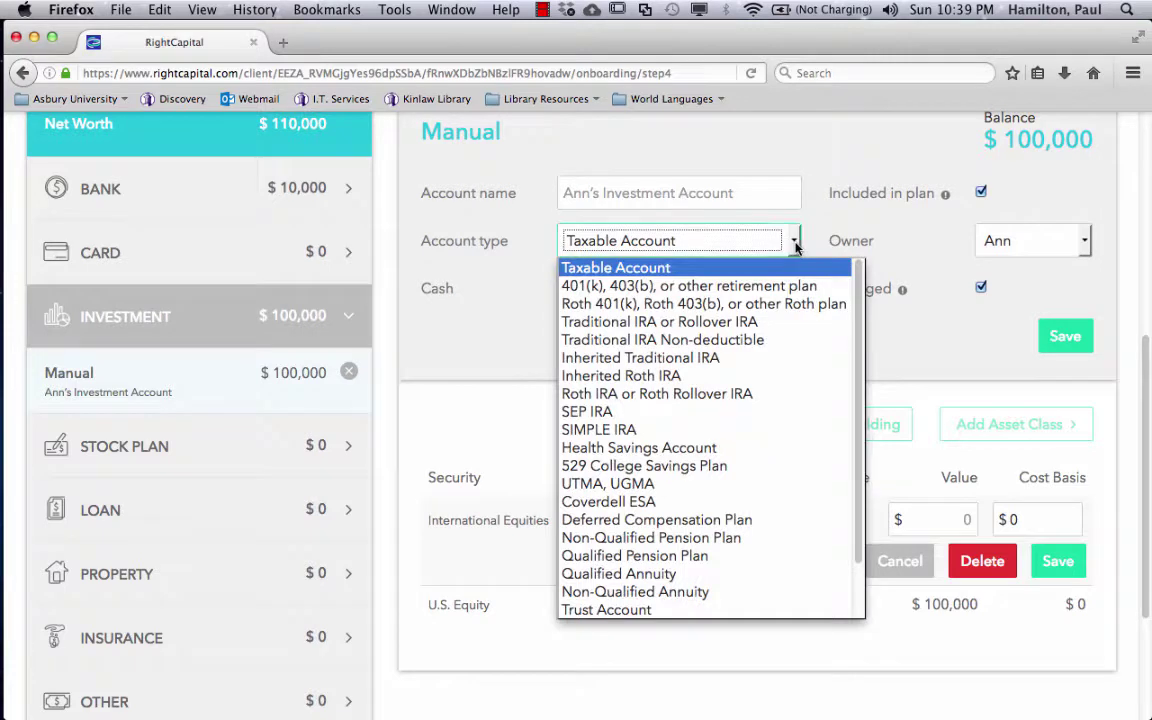
left_click(690, 283)
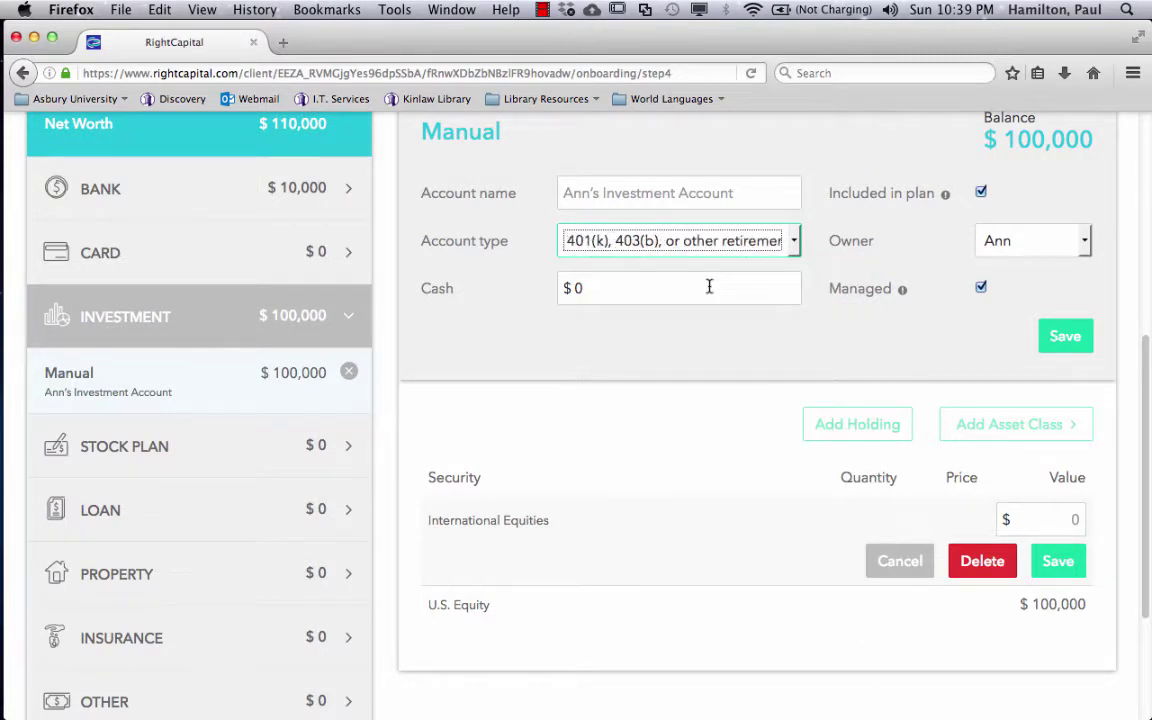
left_click(1070, 518)
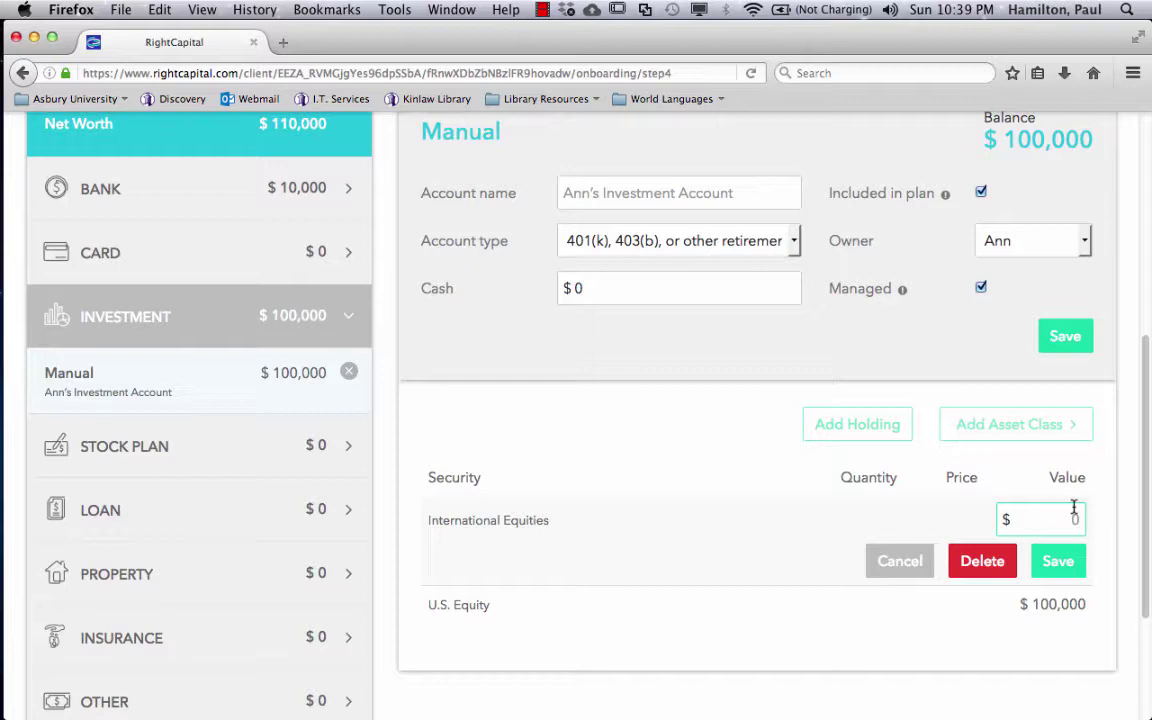
type("500000")
left_click(1058, 561)
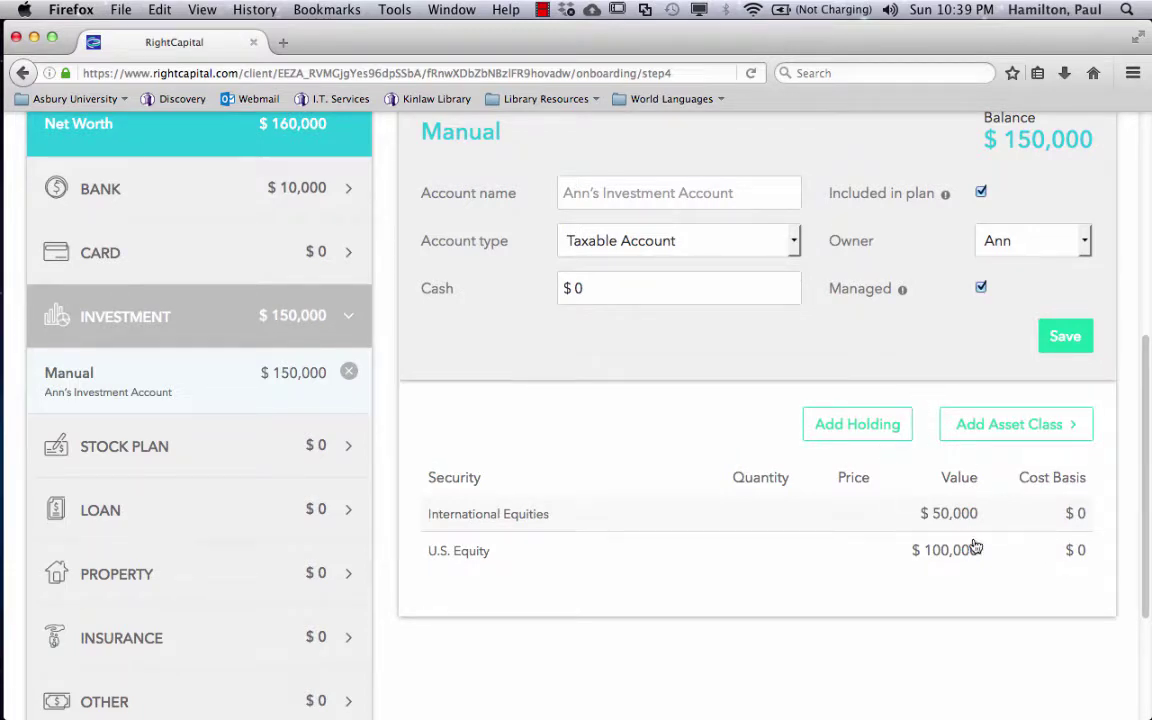
Add a general U.S. Bonds asset class, reselect the 401(k), 403(b), or other retirement plan account type, and save the entry at $50,000.
left_click(1010, 428)
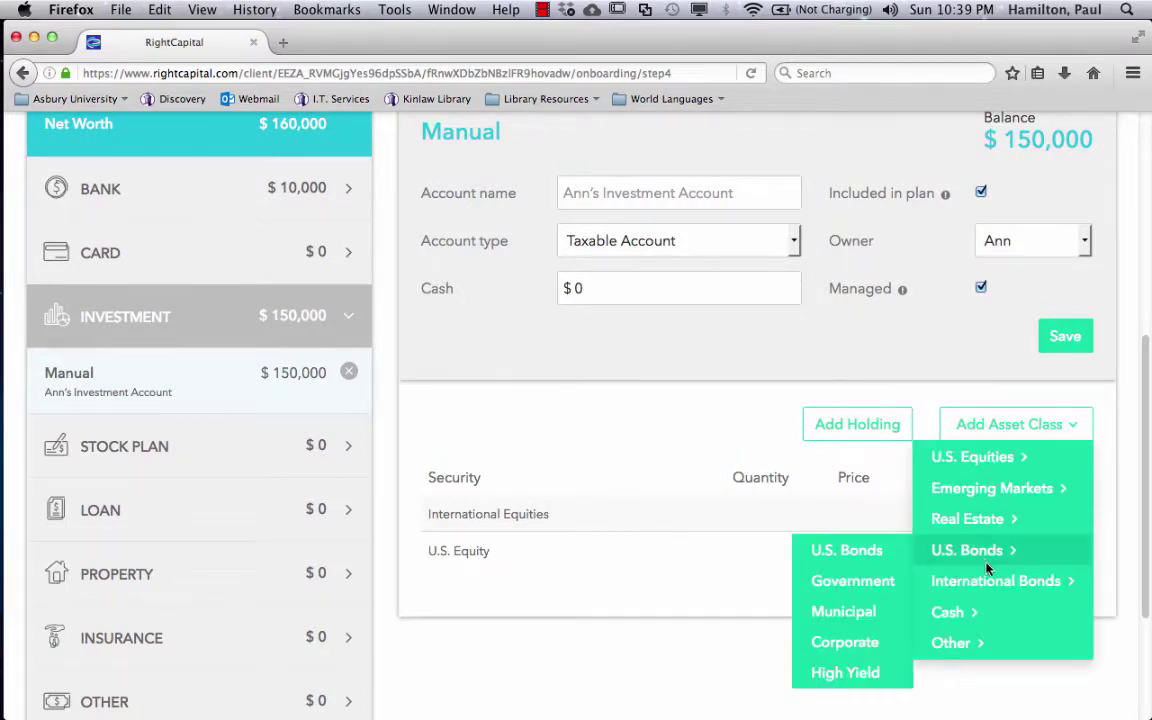
mouse_move(977, 567)
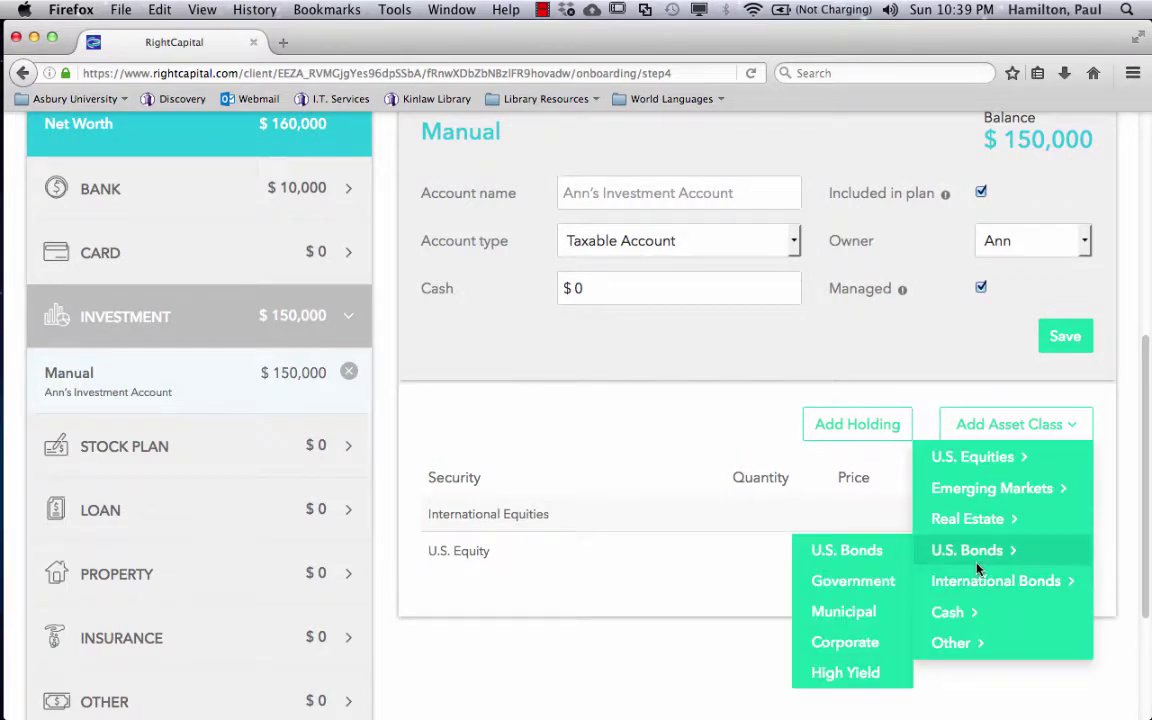
left_click(832, 551)
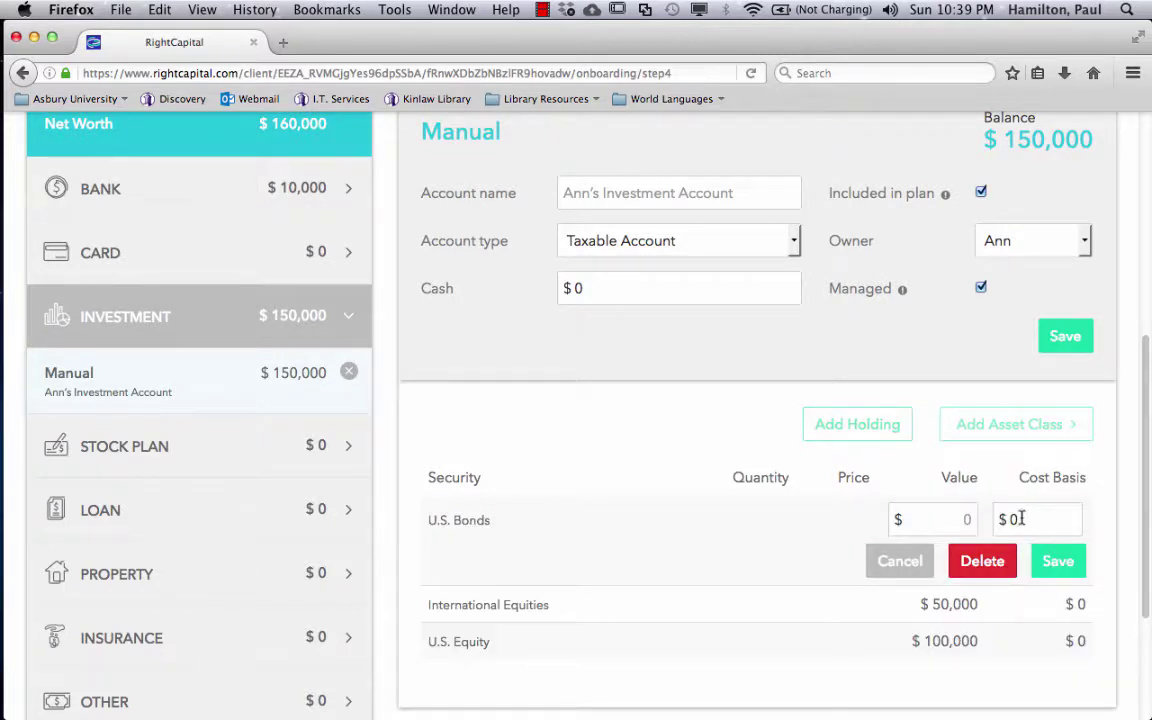
left_click(785, 243)
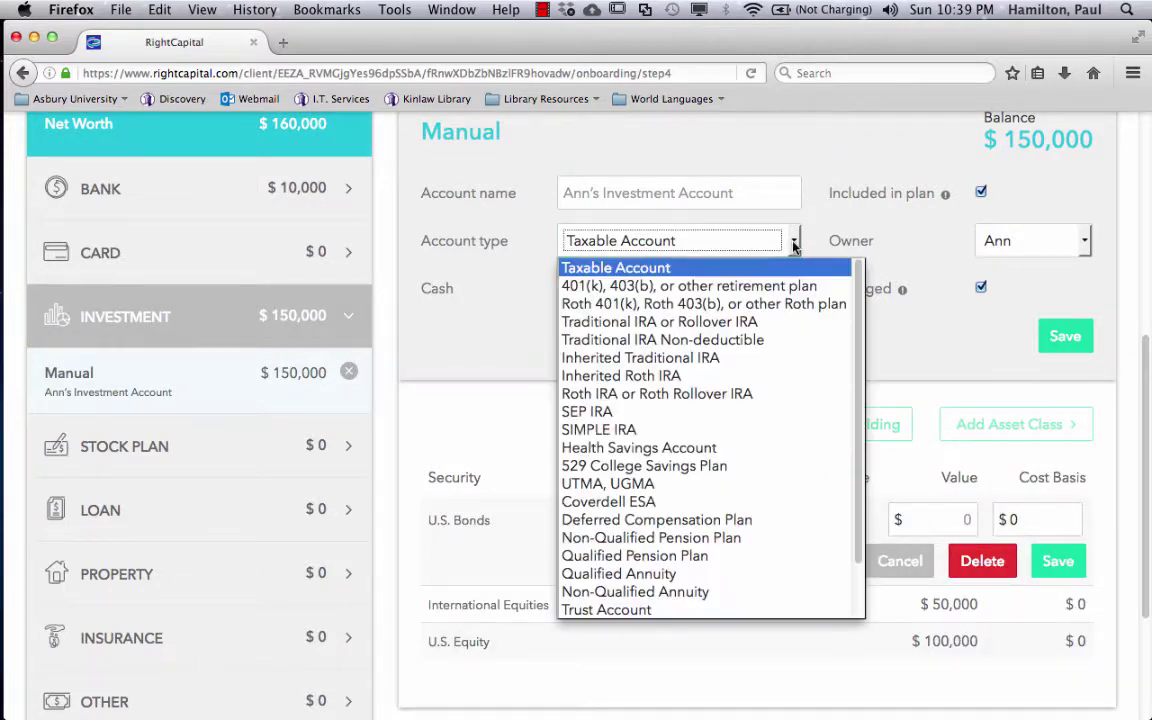
left_click(745, 286)
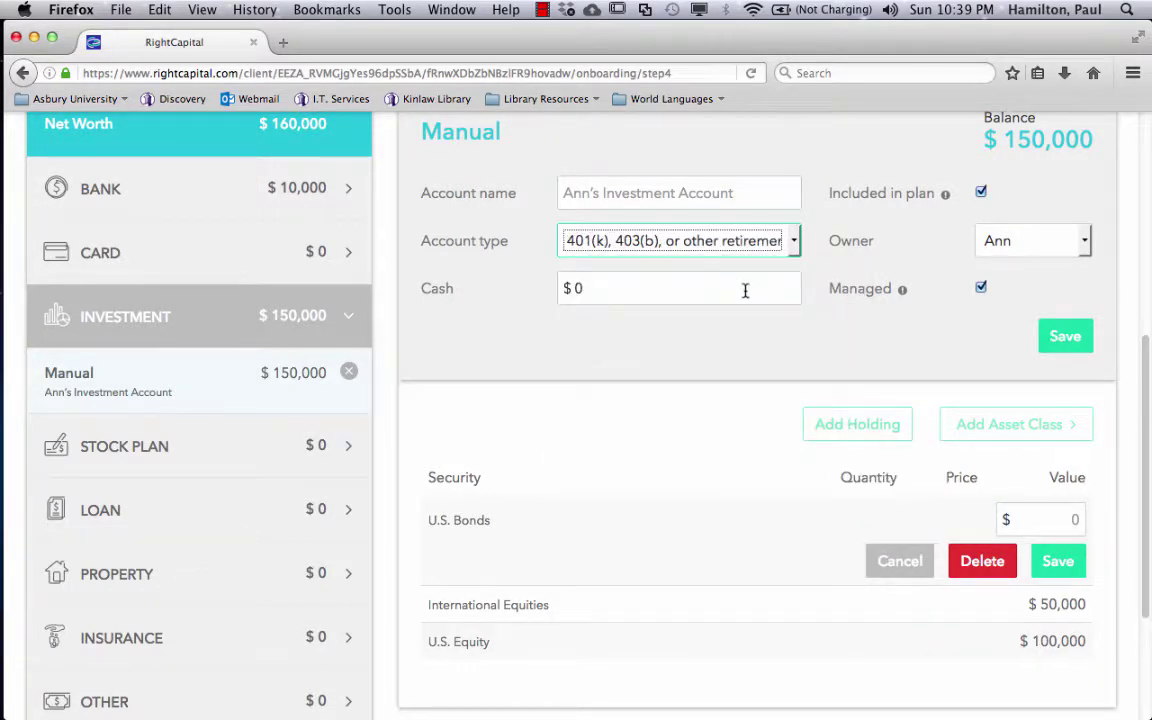
left_click(1075, 517)
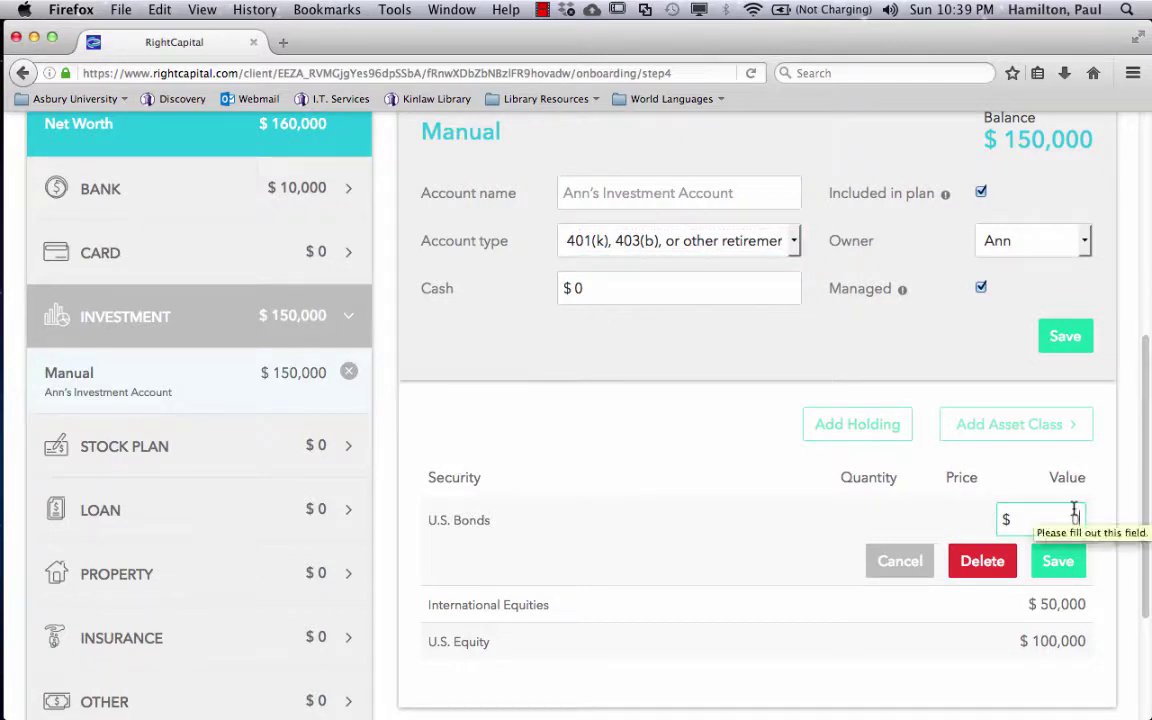
type("500")
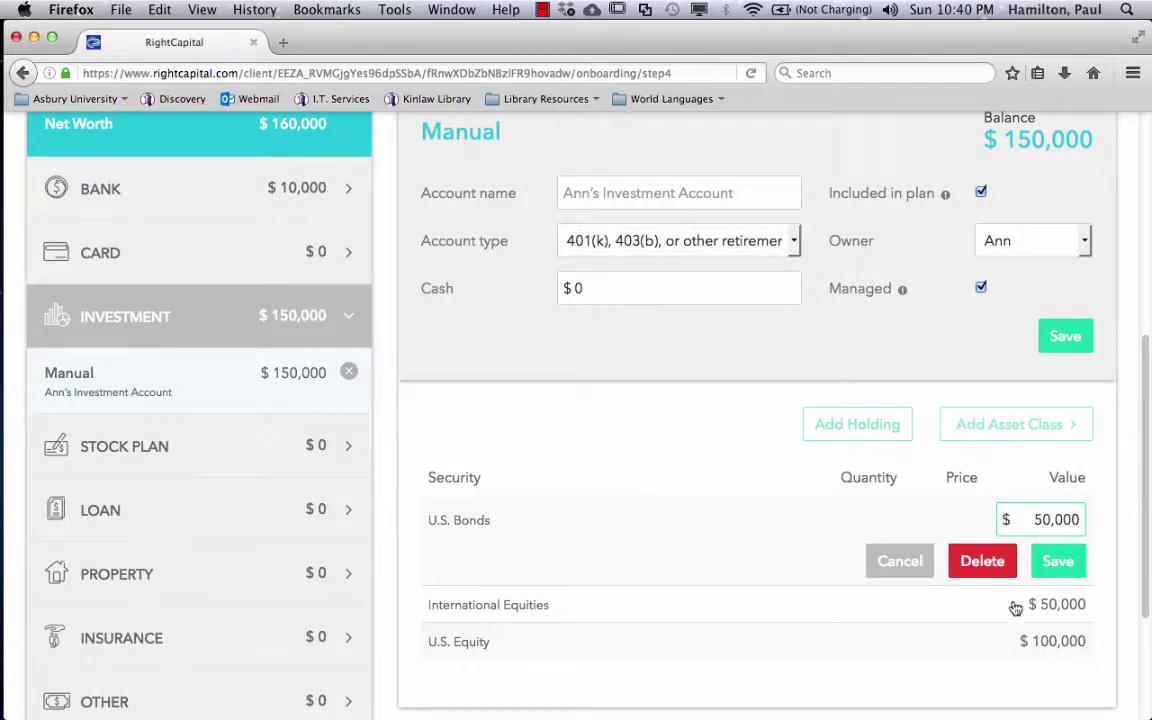
left_click(1057, 561)
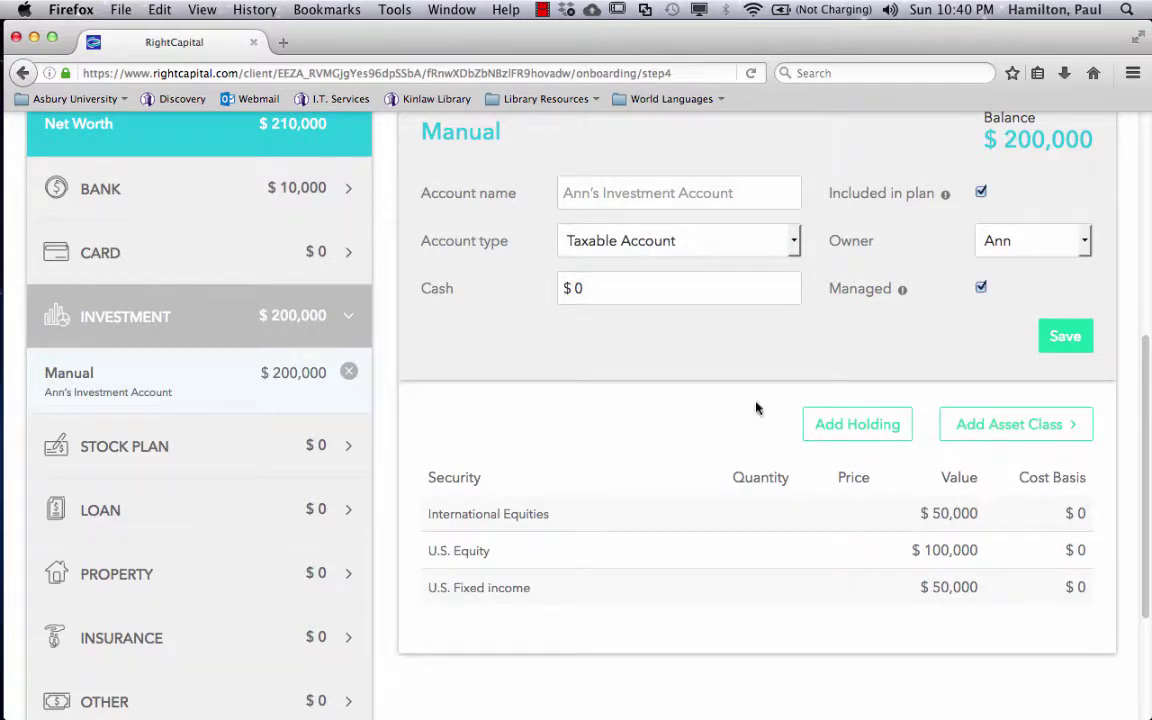
Set the investment account's type to 401(k), 403(b), or other retirement plan and save the account.
left_click(716, 234)
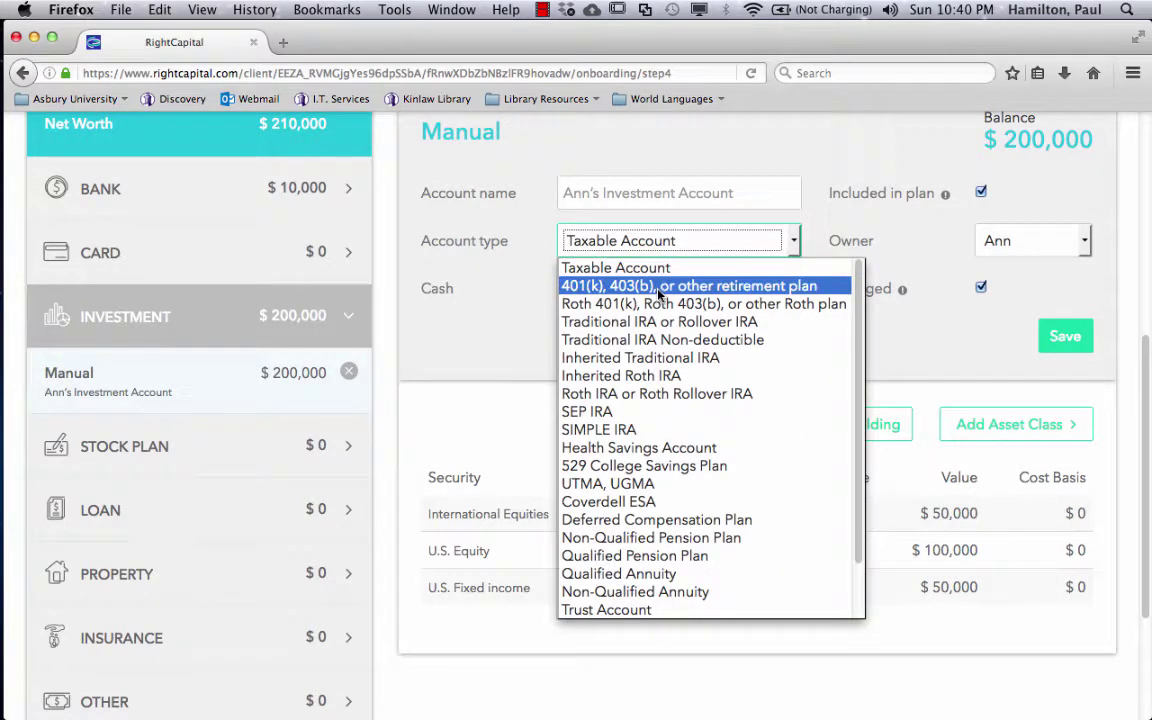
left_click(658, 286)
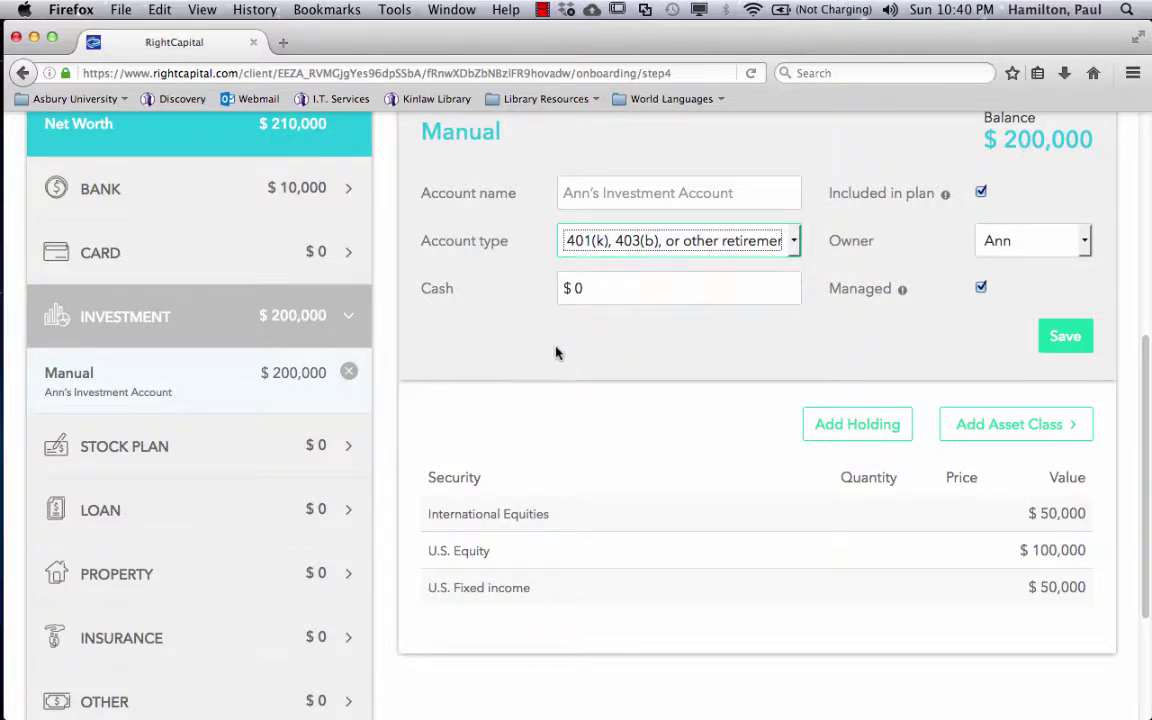
scroll(555, 352, "up", 2)
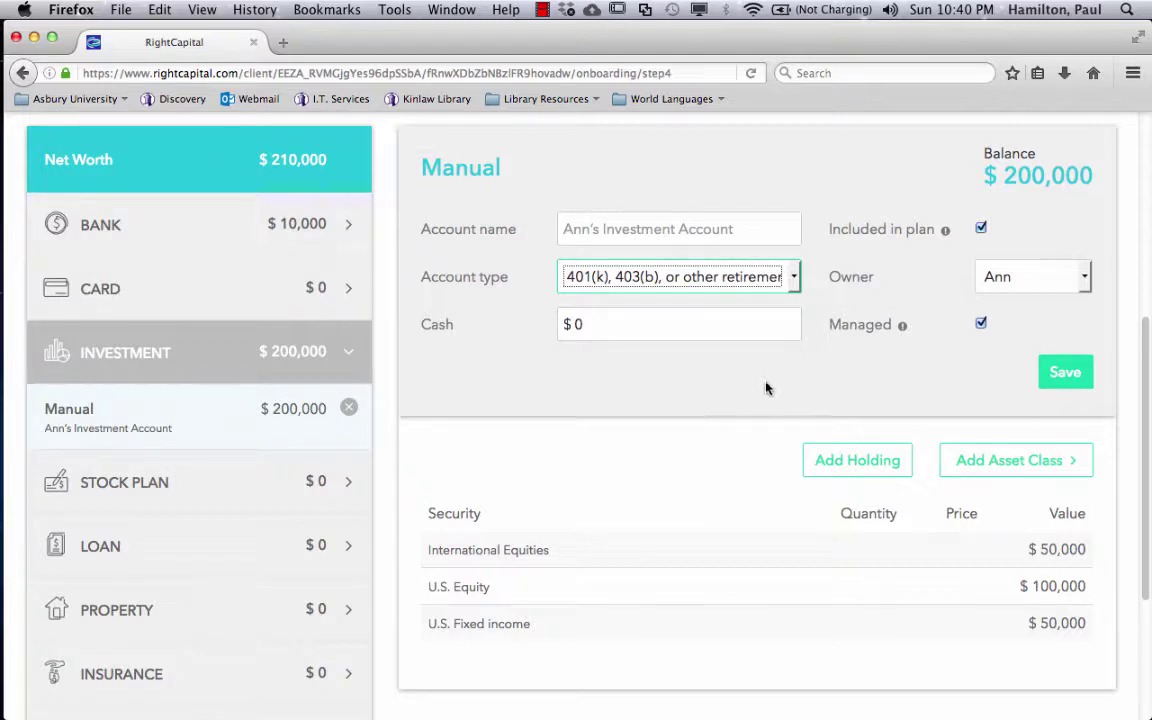
left_click(1073, 378)
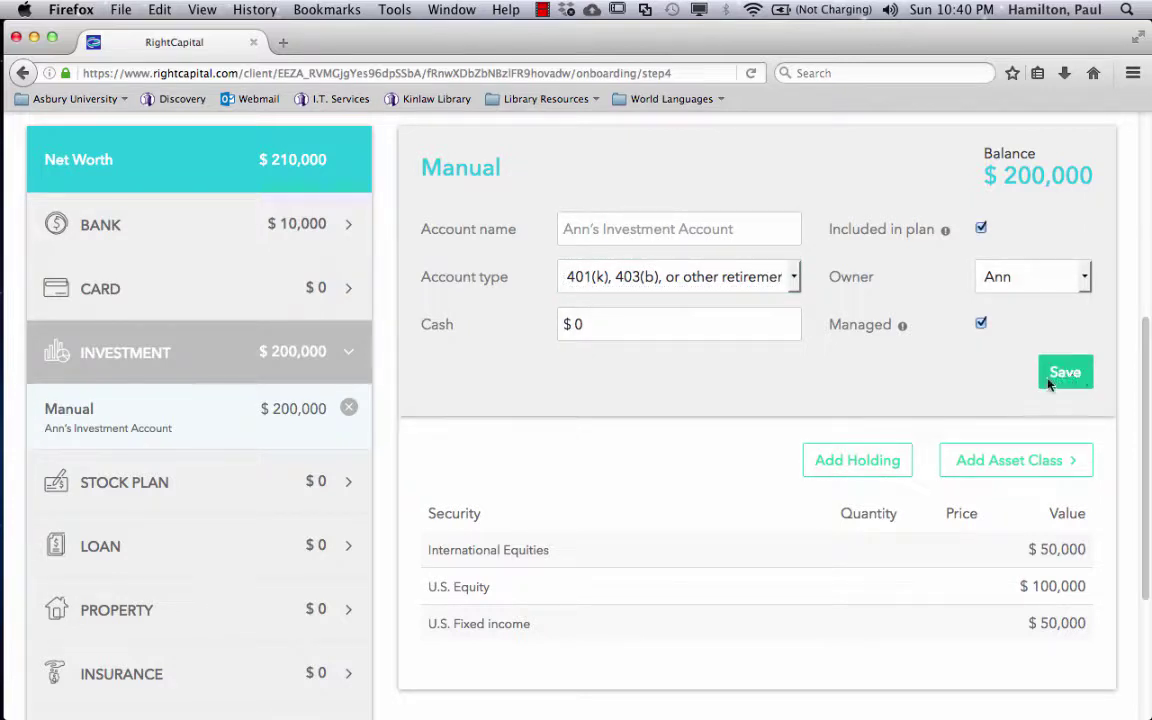
Try to add a general property account manually, without choosing Investment Property or Vacation Home.
scroll(941, 375, "up", 3)
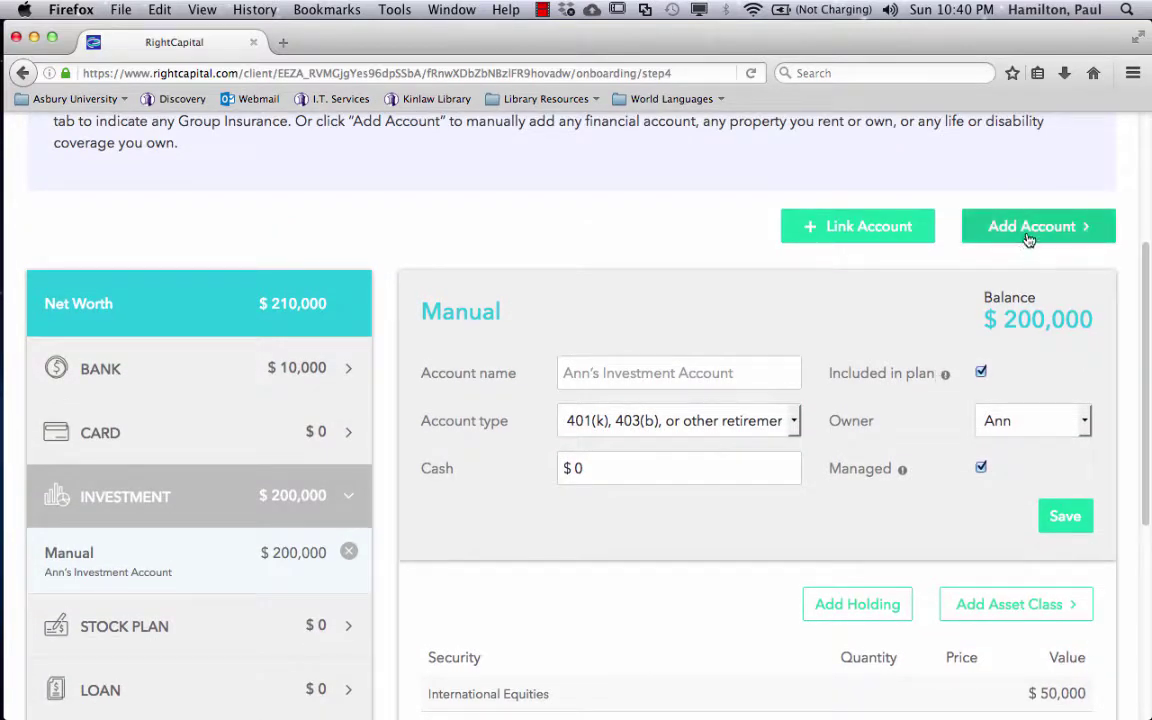
left_click(1028, 237)
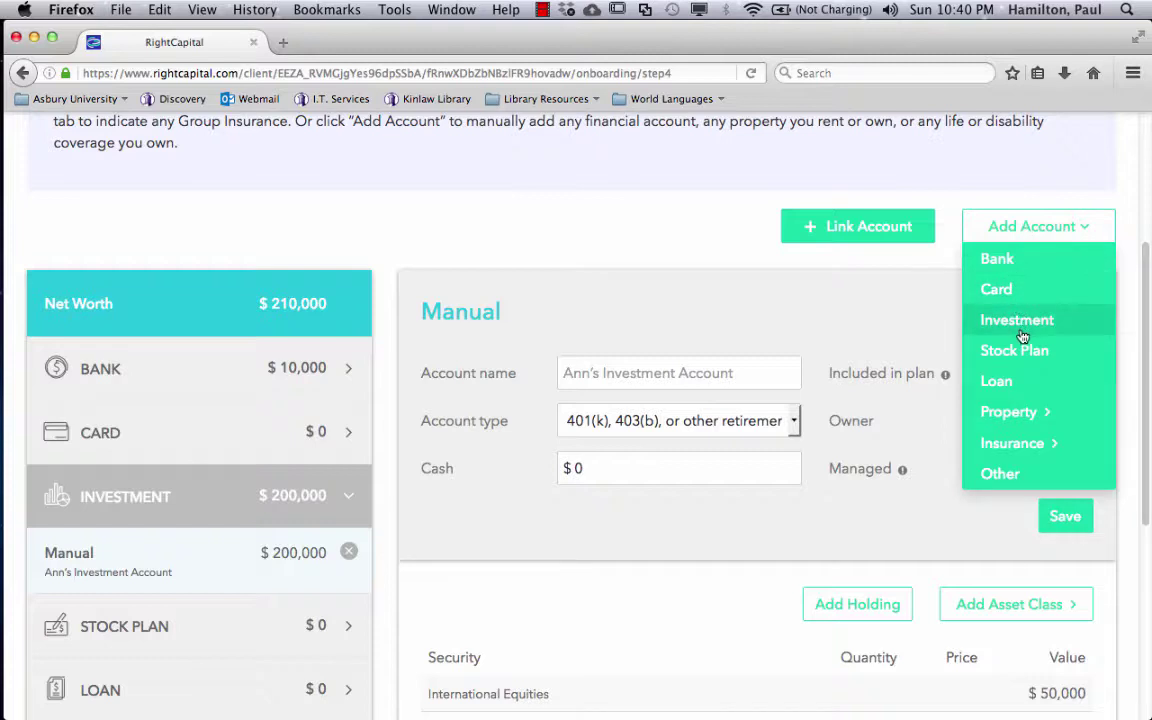
mouse_move(1013, 415)
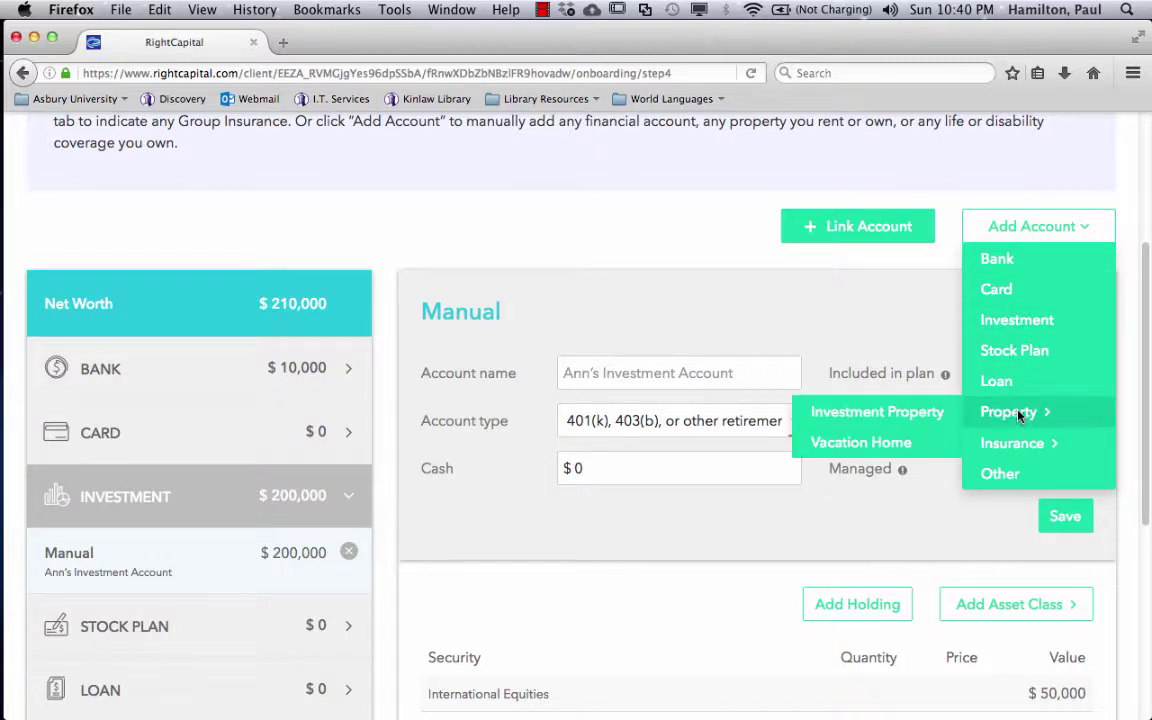
left_click(1012, 414)
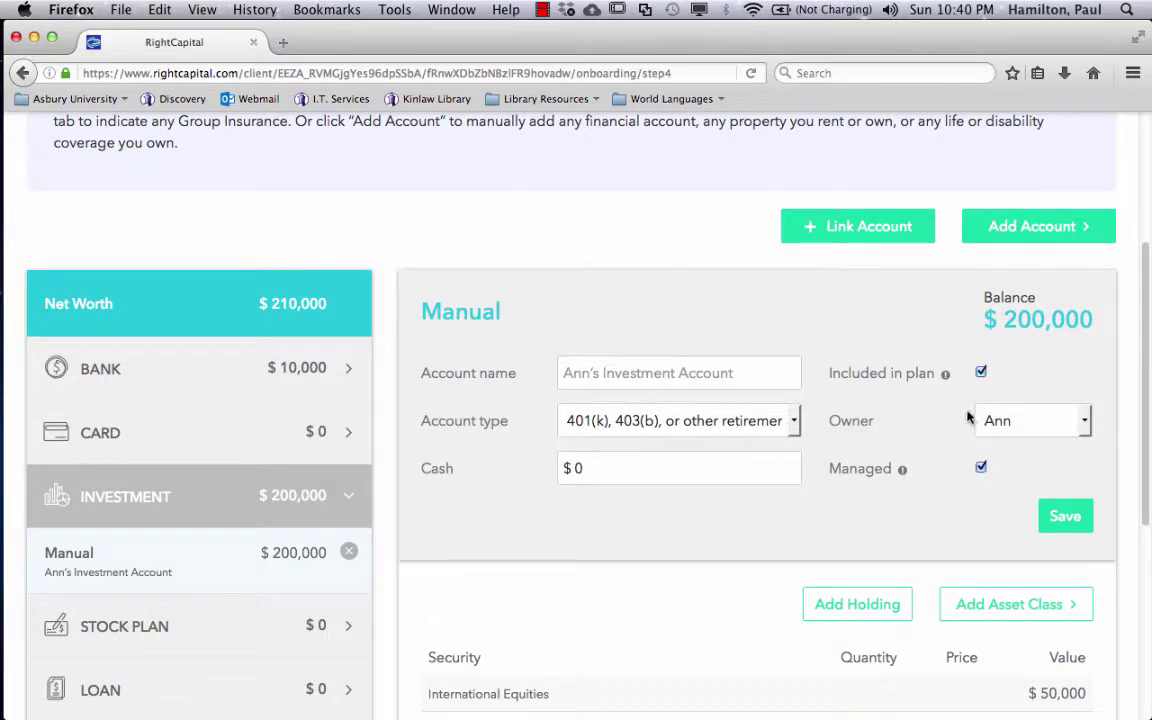
scroll(850, 365, "down", 1)
scroll(856, 362, "up", 1)
scroll(914, 292, "down", 1)
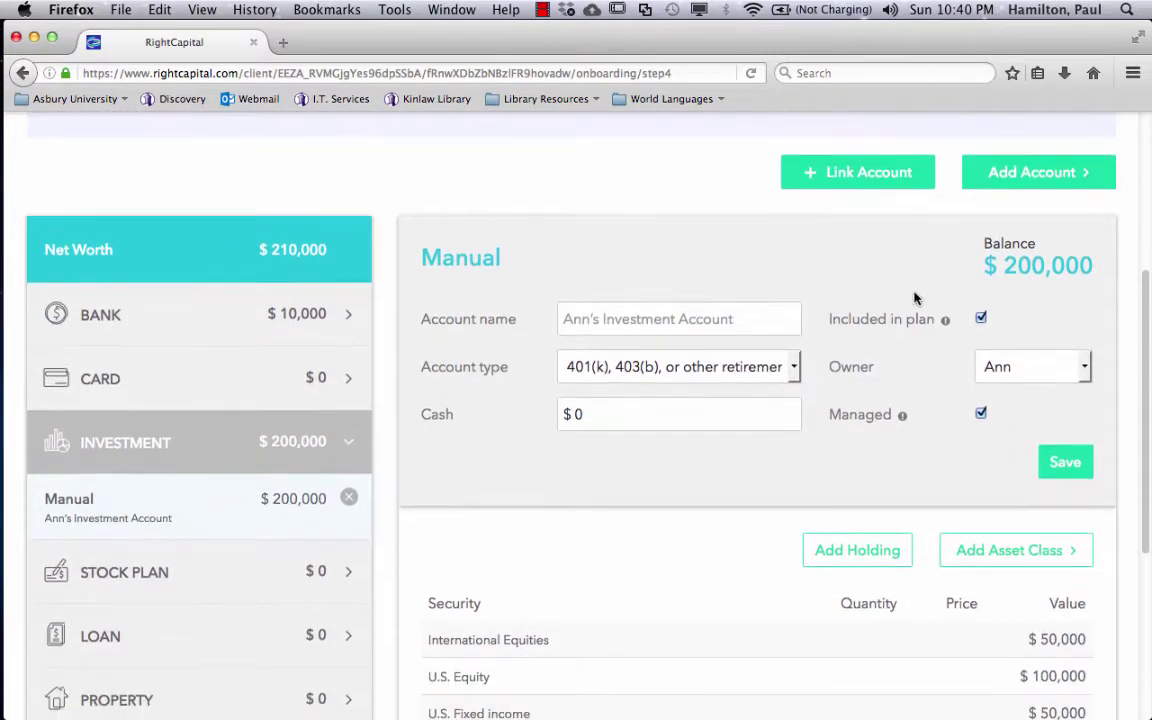
scroll(918, 300, "down", 2)
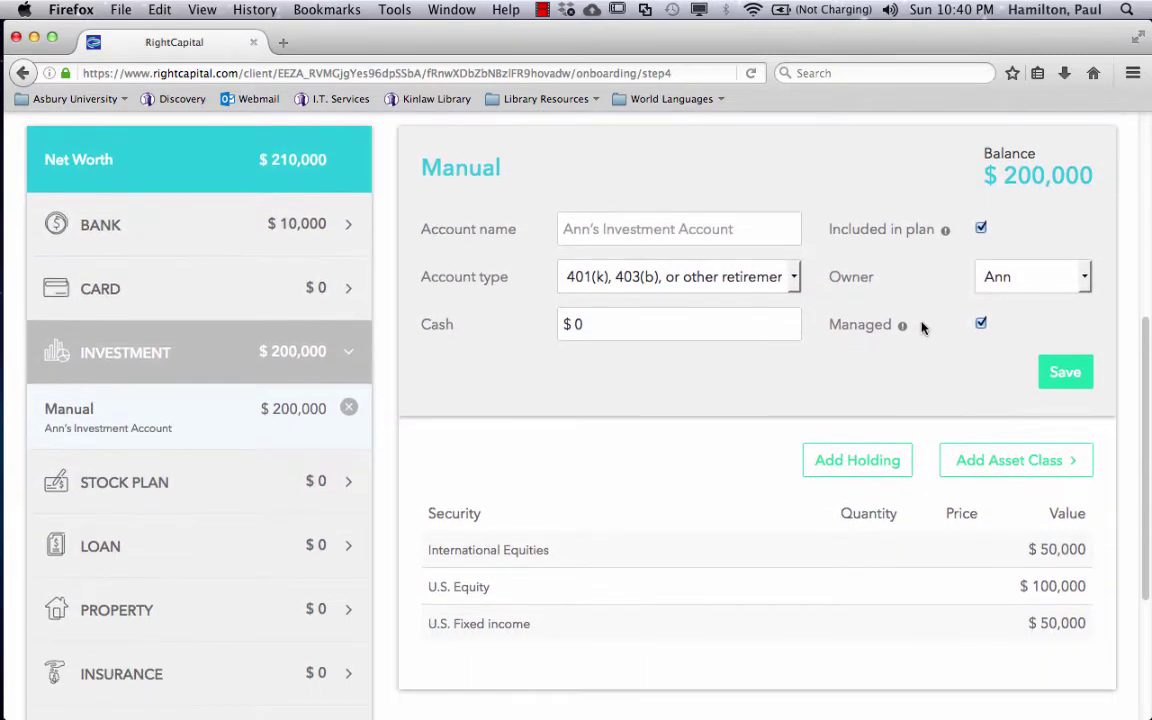
scroll(940, 342, "down", 1)
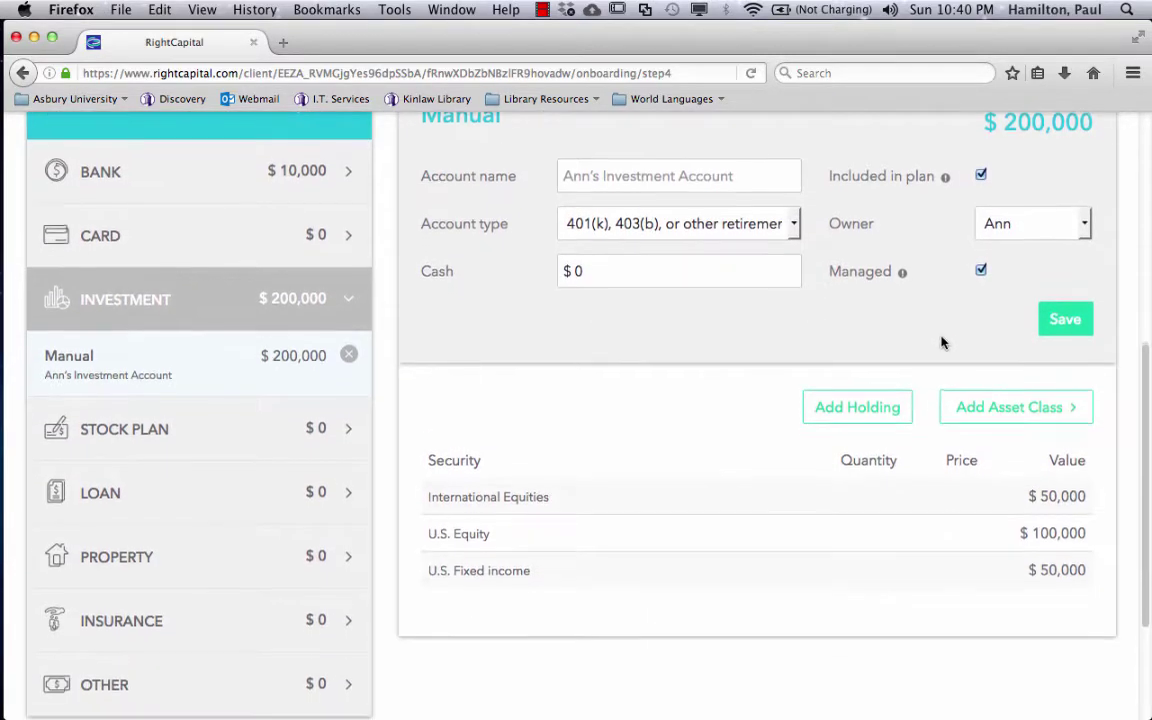
scroll(959, 332, "up", 3)
left_click(1013, 153)
mouse_move(1018, 341)
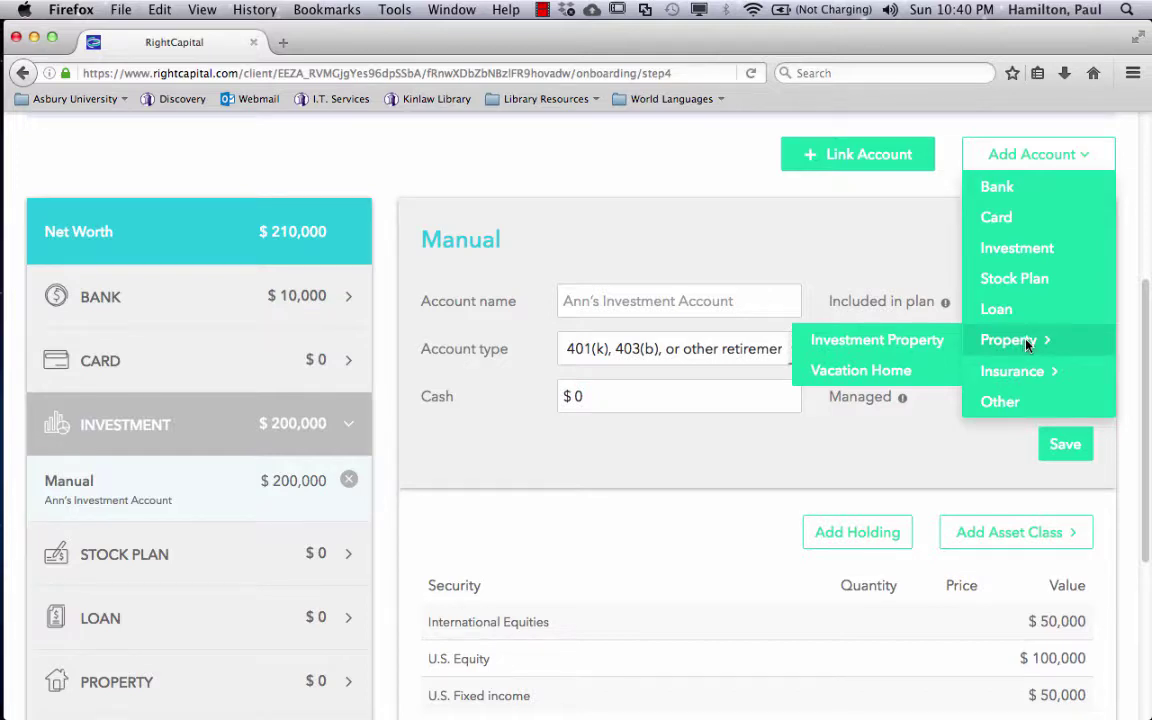
left_click(1024, 344)
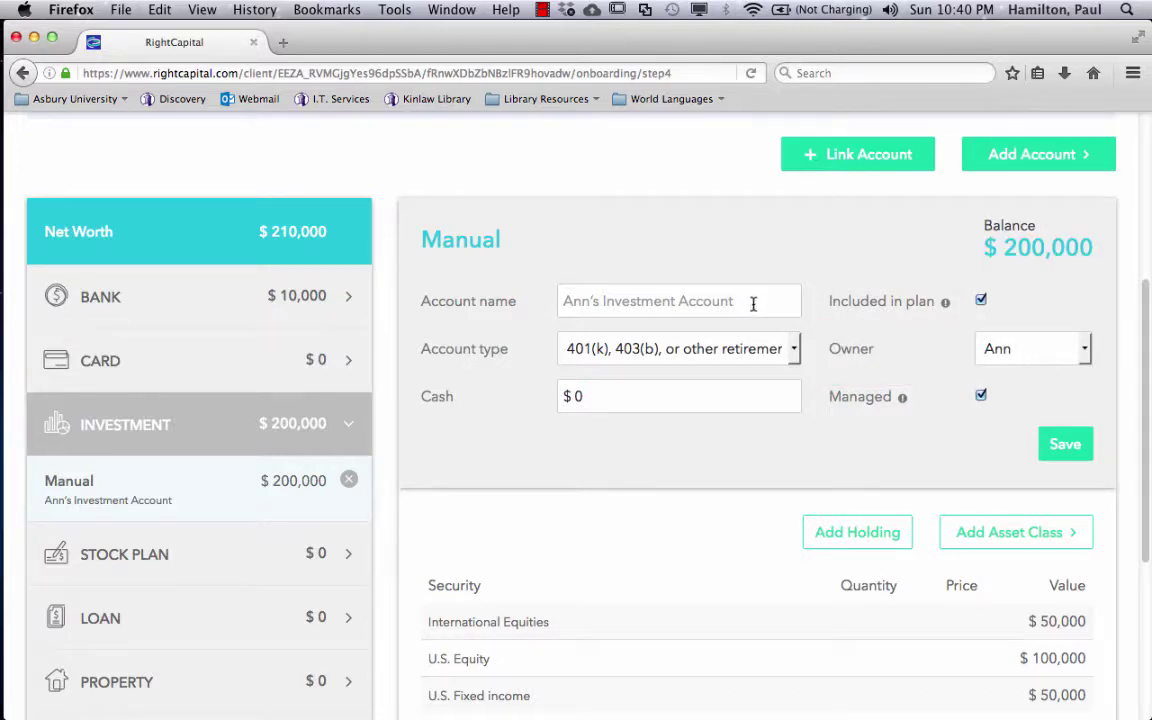
scroll(759, 314, "down", 5)
scroll(764, 315, "up", 3)
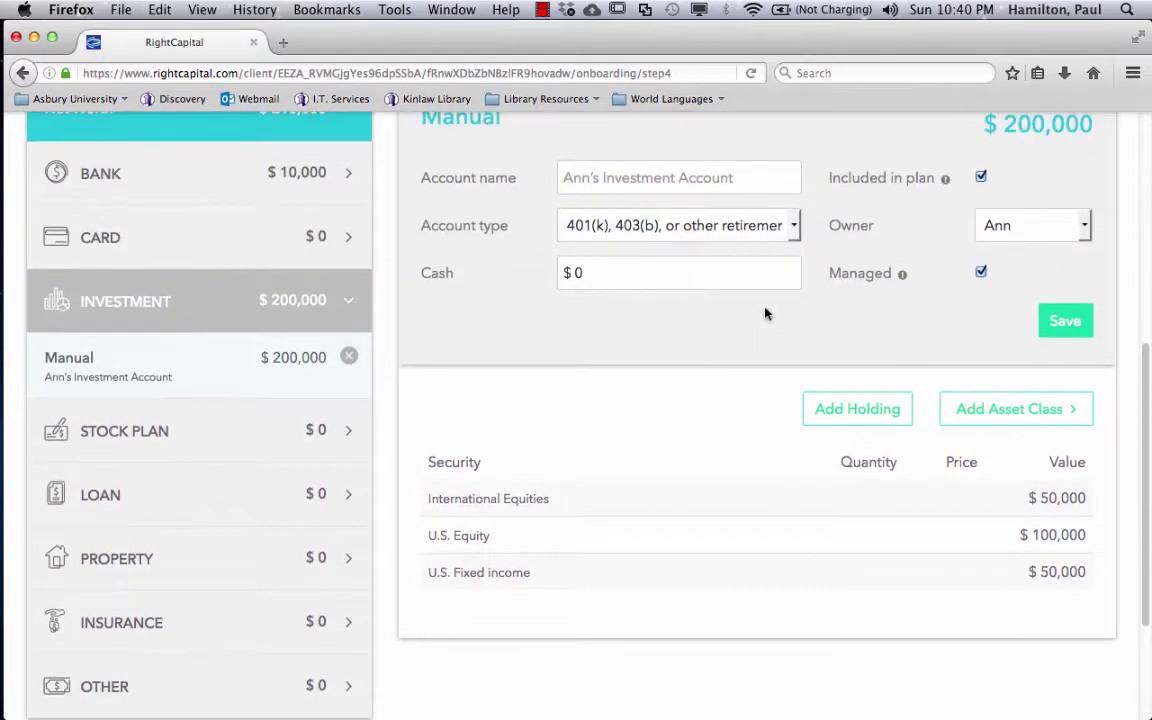
scroll(450, 290, "up", 2)
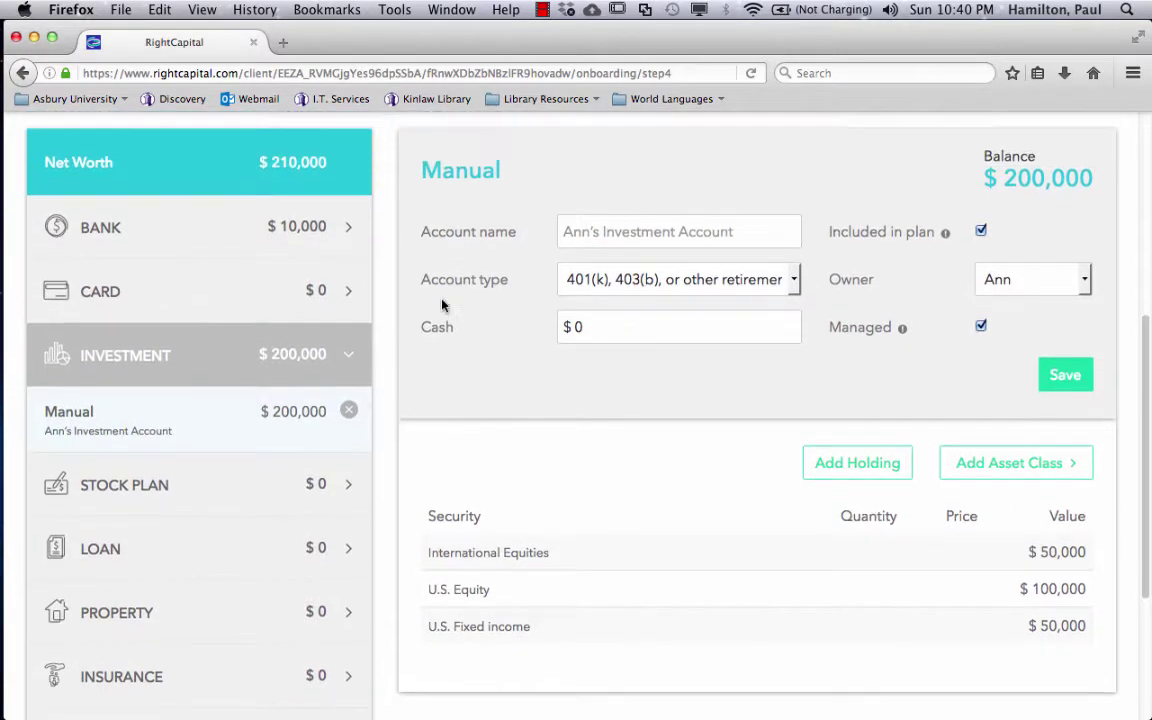
Open the primary home entry under the property category and change it from rented to Own.
left_click(194, 362)
scroll(432, 372, "down", 1)
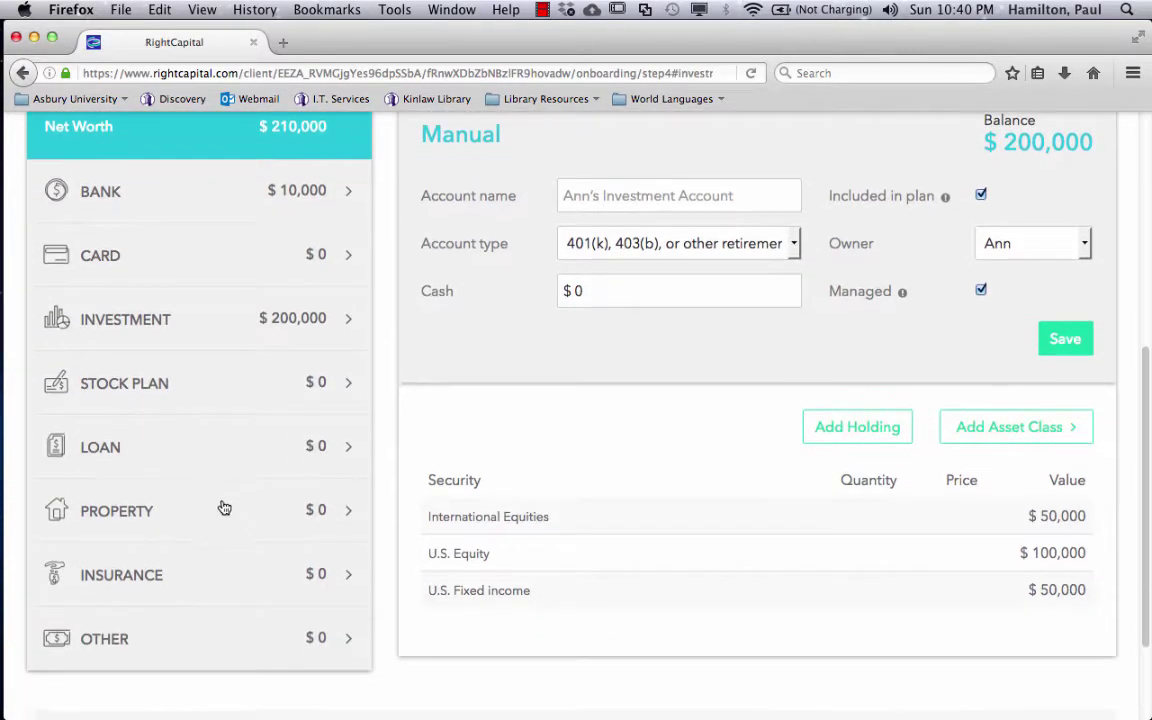
left_click(224, 507)
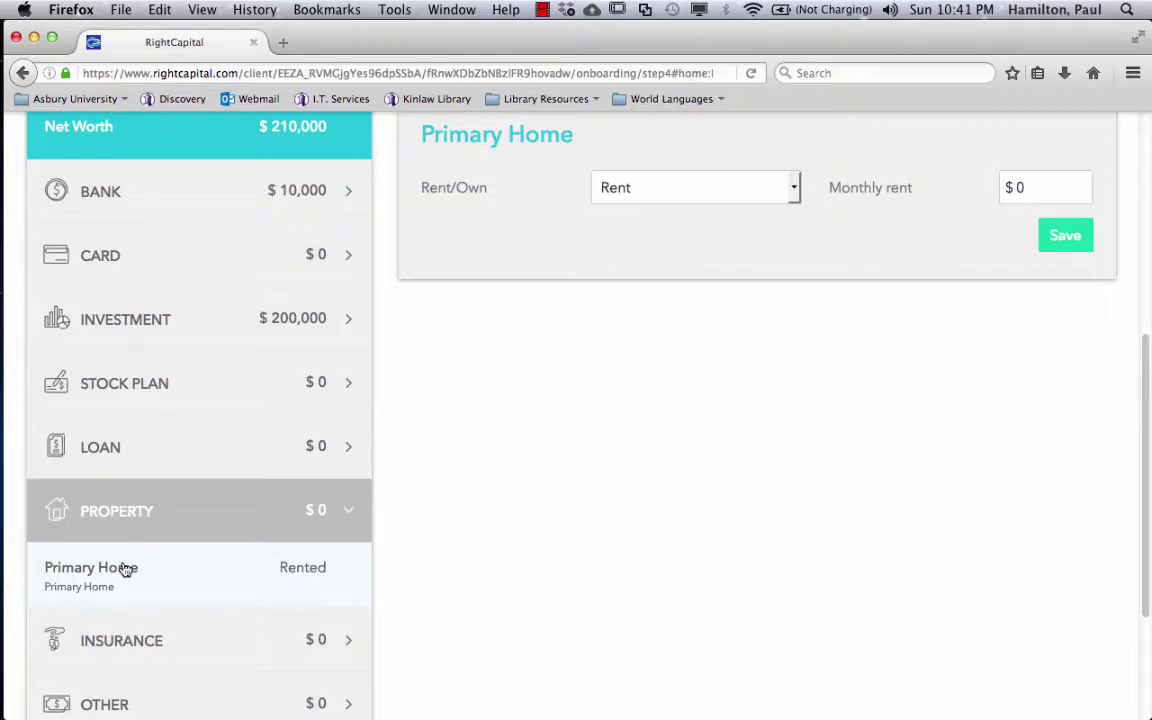
scroll(683, 230, "up", 3)
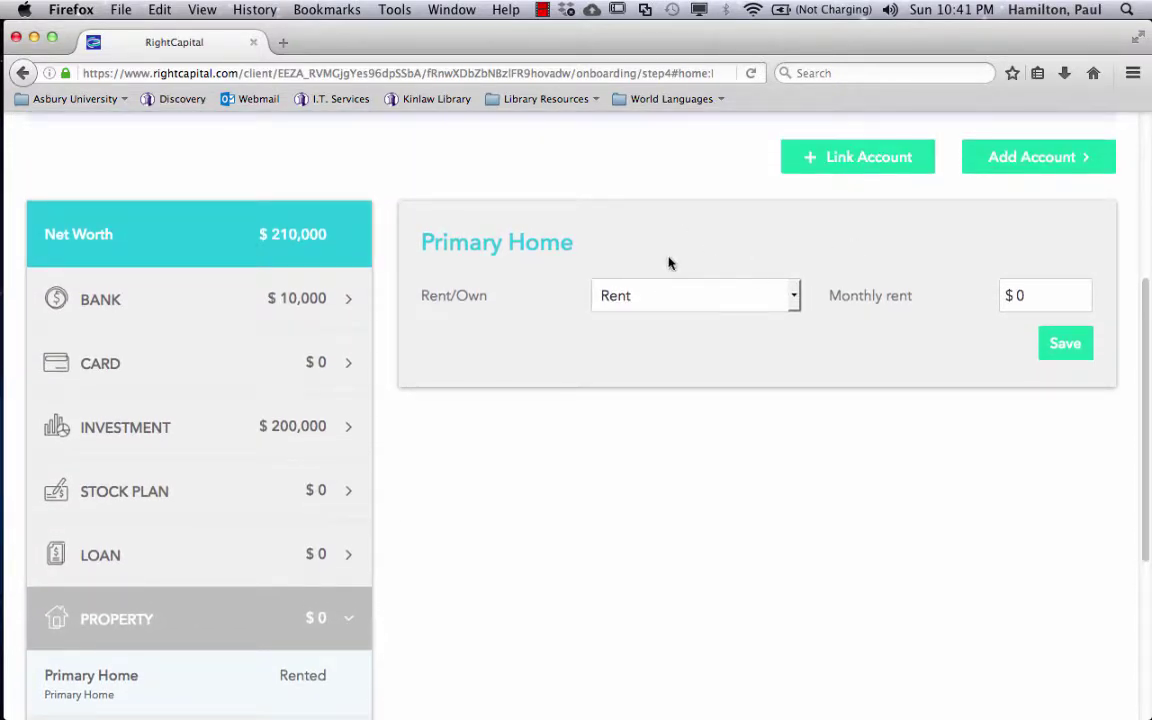
left_click(795, 299)
left_click(716, 339)
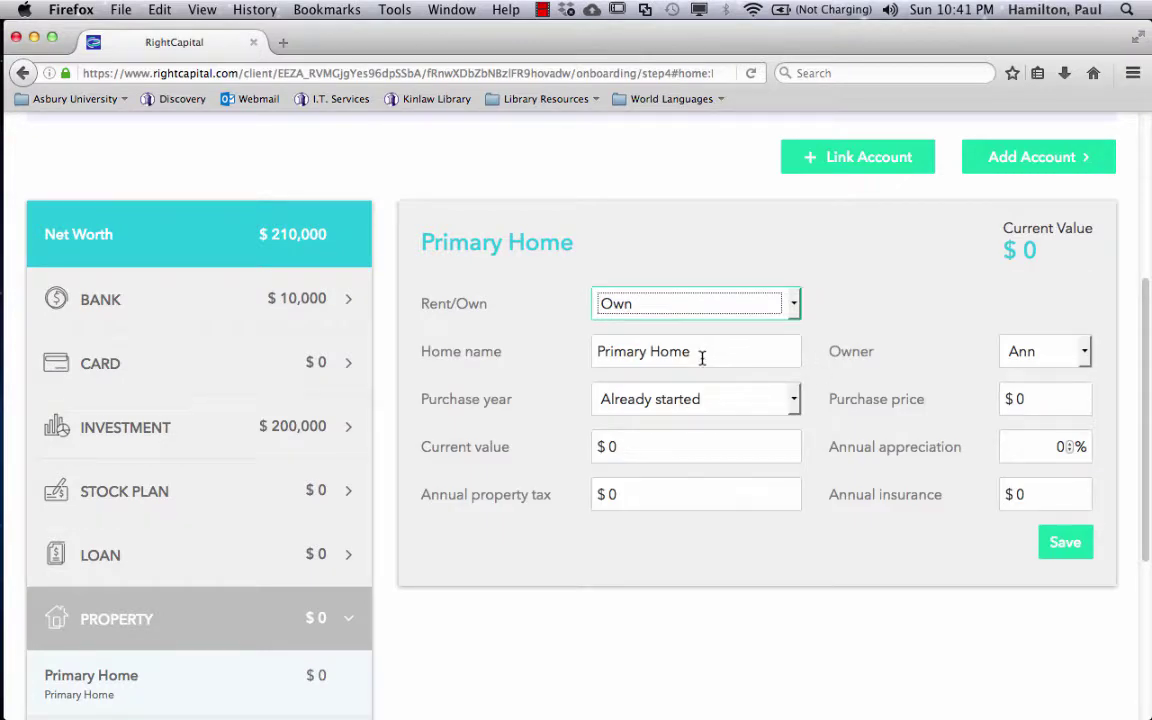
Set the primary home's purchase price to $200,000 and current value to $220,000, and save the entry.
left_click(1039, 394)
key("BackSpace")
type("200000")
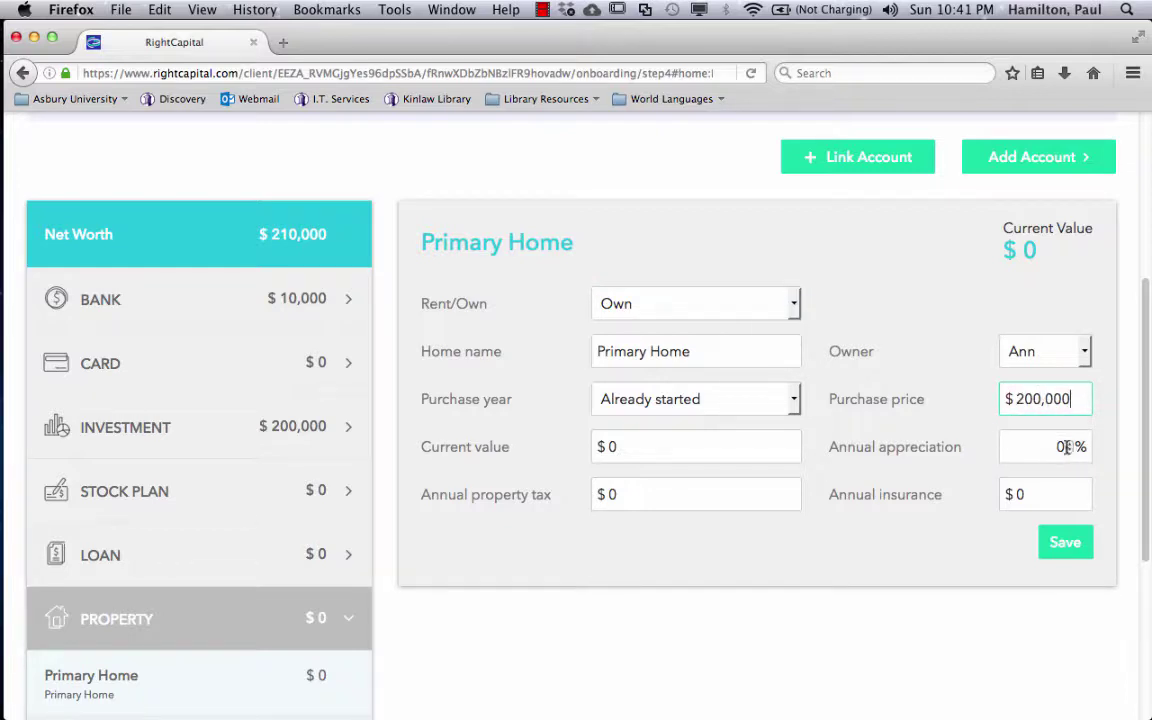
left_click(624, 446)
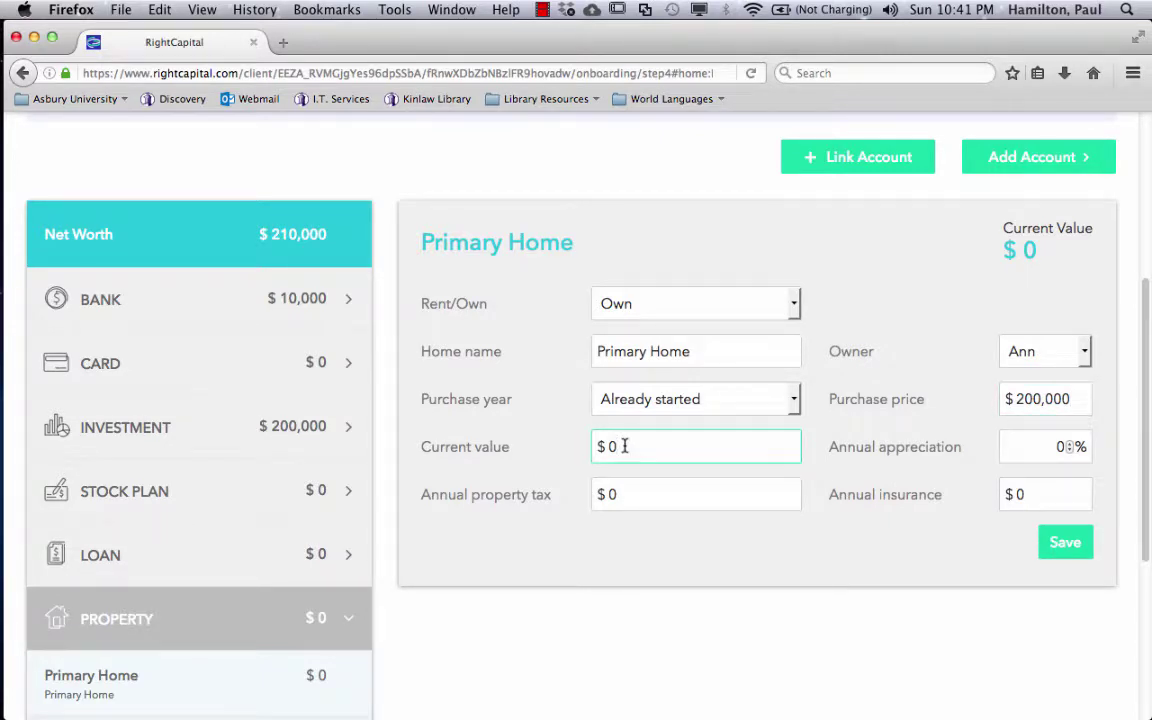
key("BackSpace")
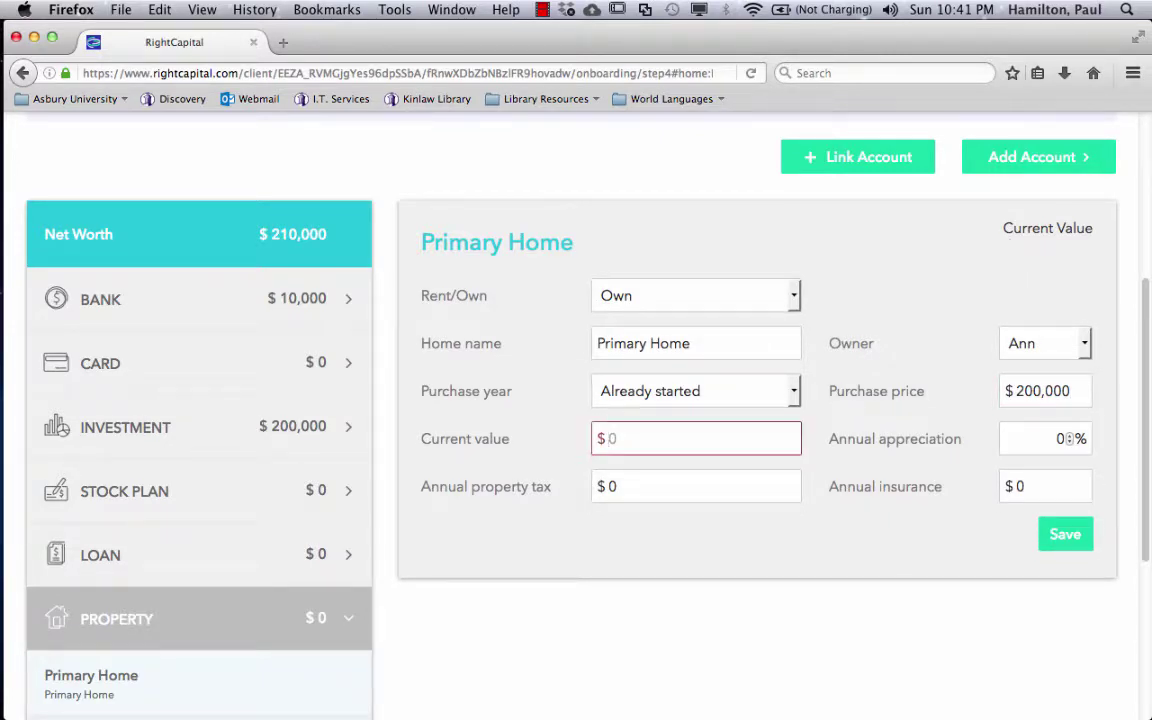
type("2200000")
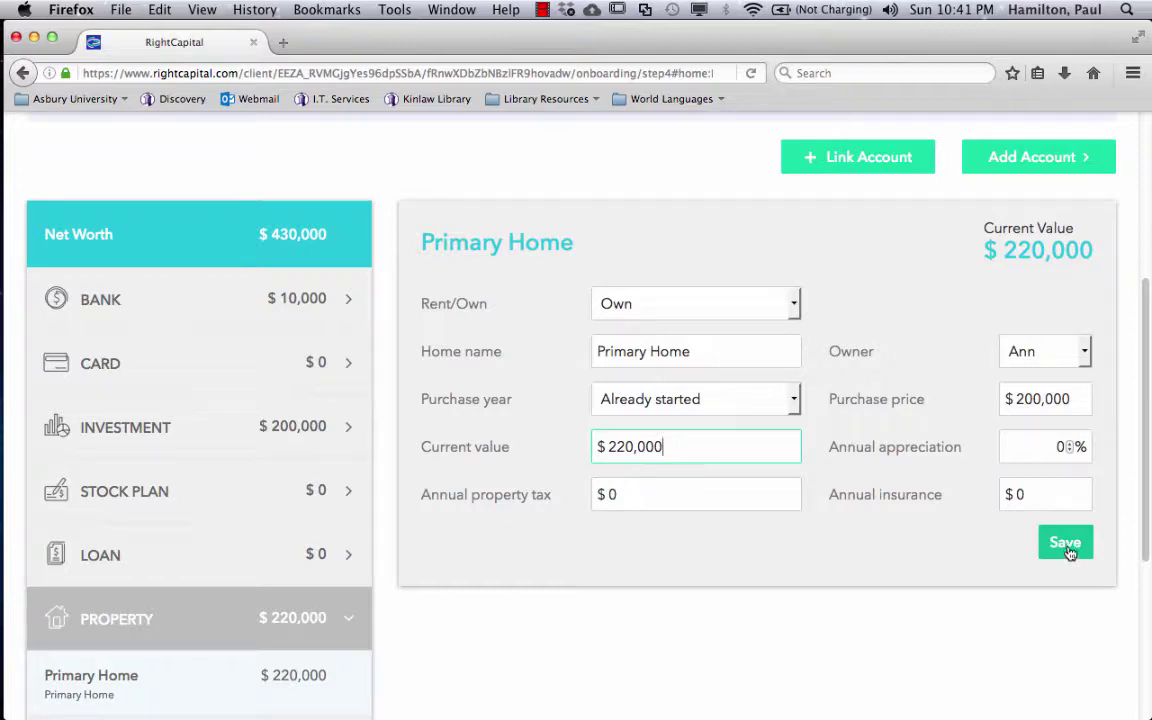
left_click(1066, 543)
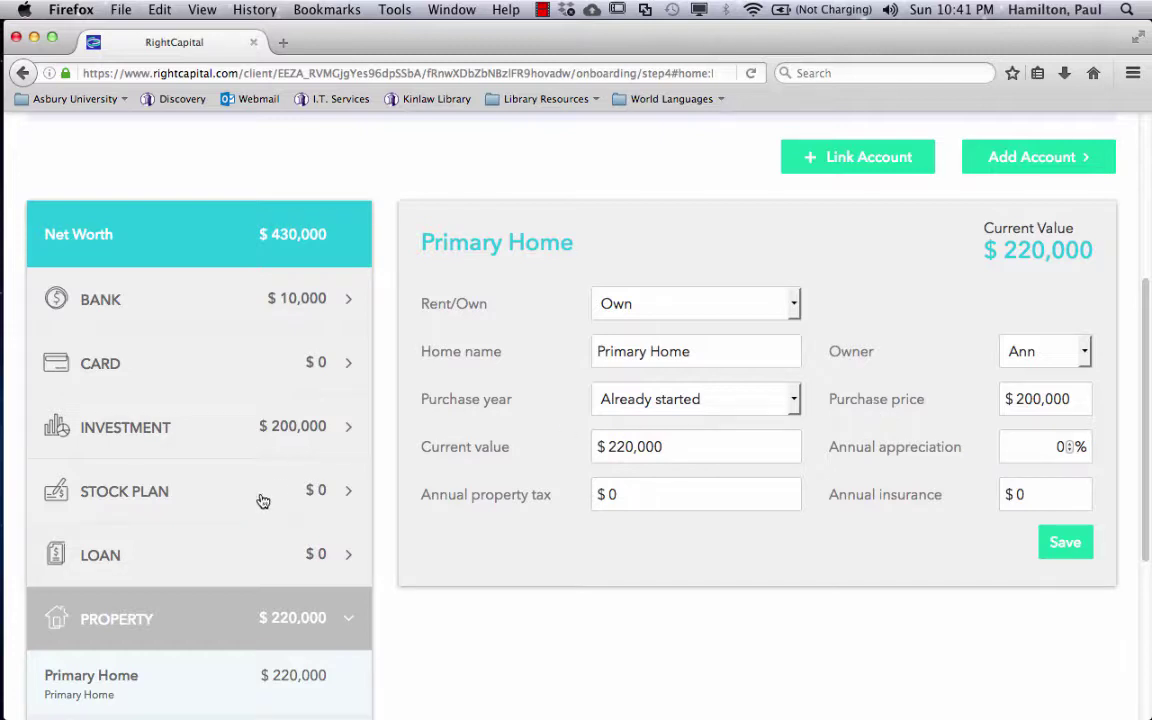
Add a manual loan account and link its mortgage to Primary Home.
left_click(211, 560)
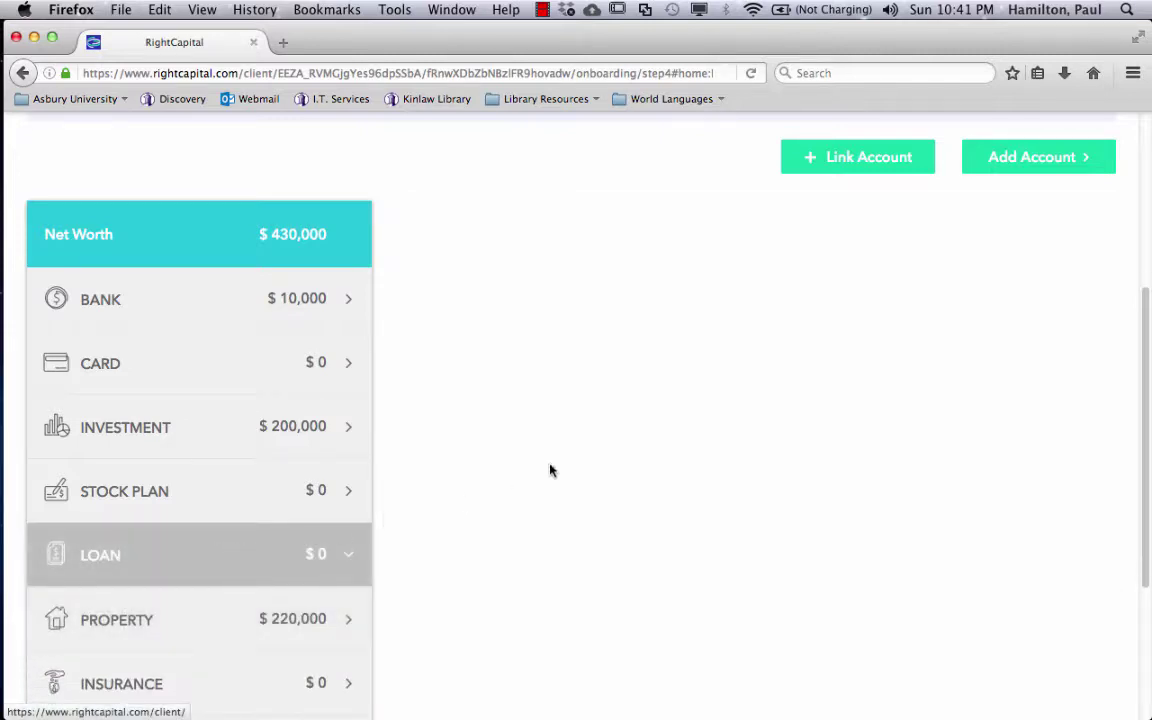
left_click(1031, 159)
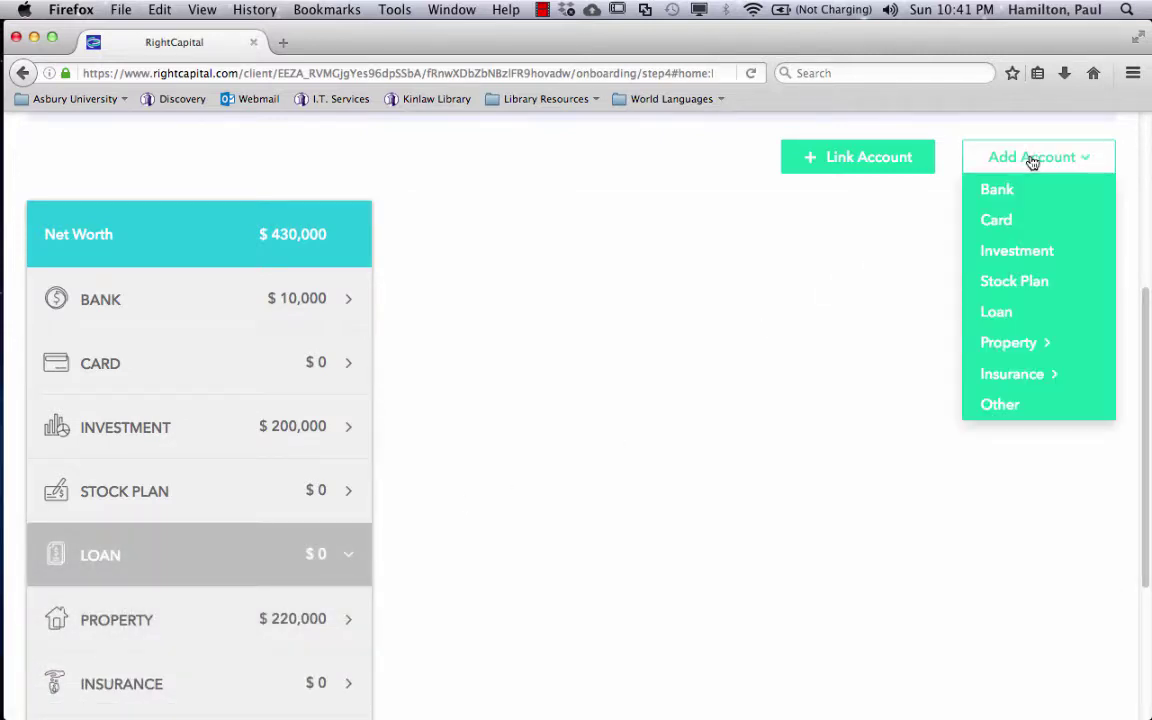
left_click(1004, 313)
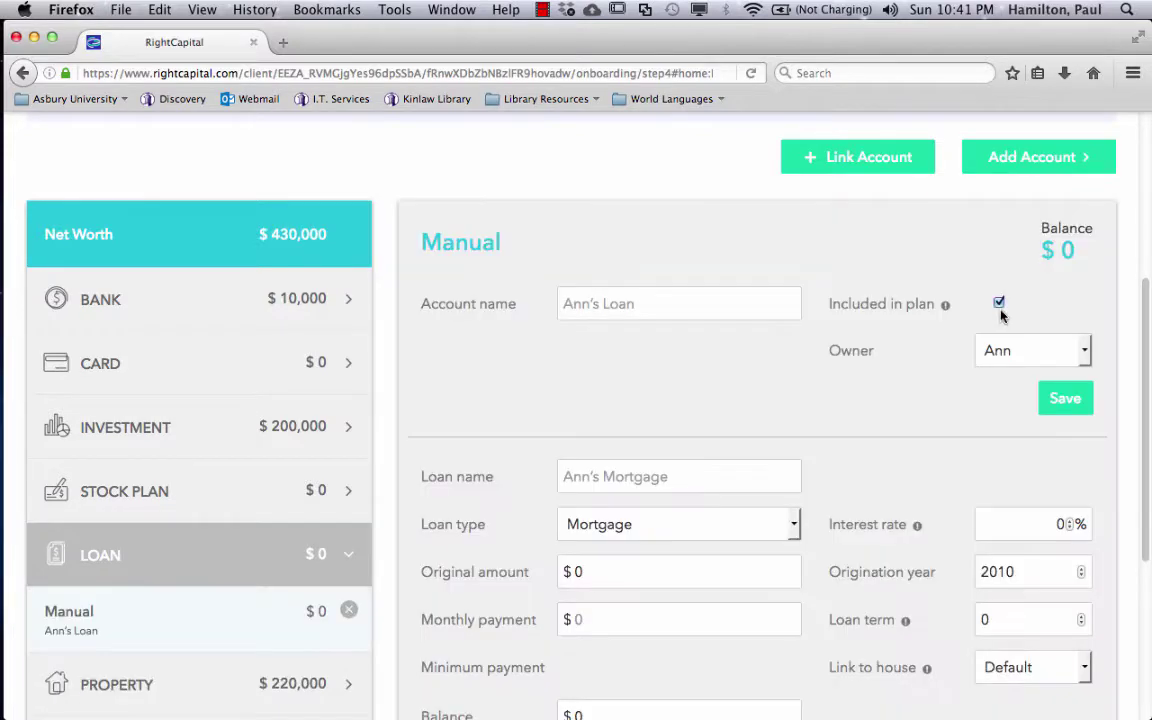
scroll(655, 340, "down", 2)
left_click(1085, 580)
left_click(1050, 623)
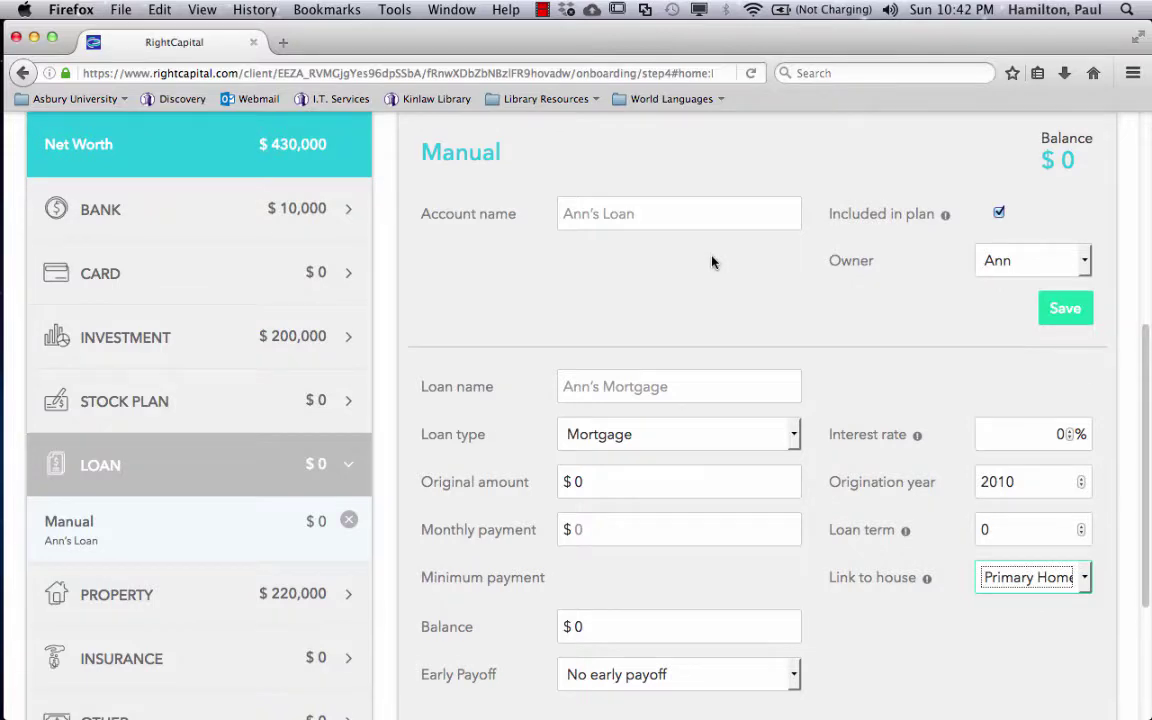
scroll(705, 268, "down", 2)
scroll(690, 275, "down", 3)
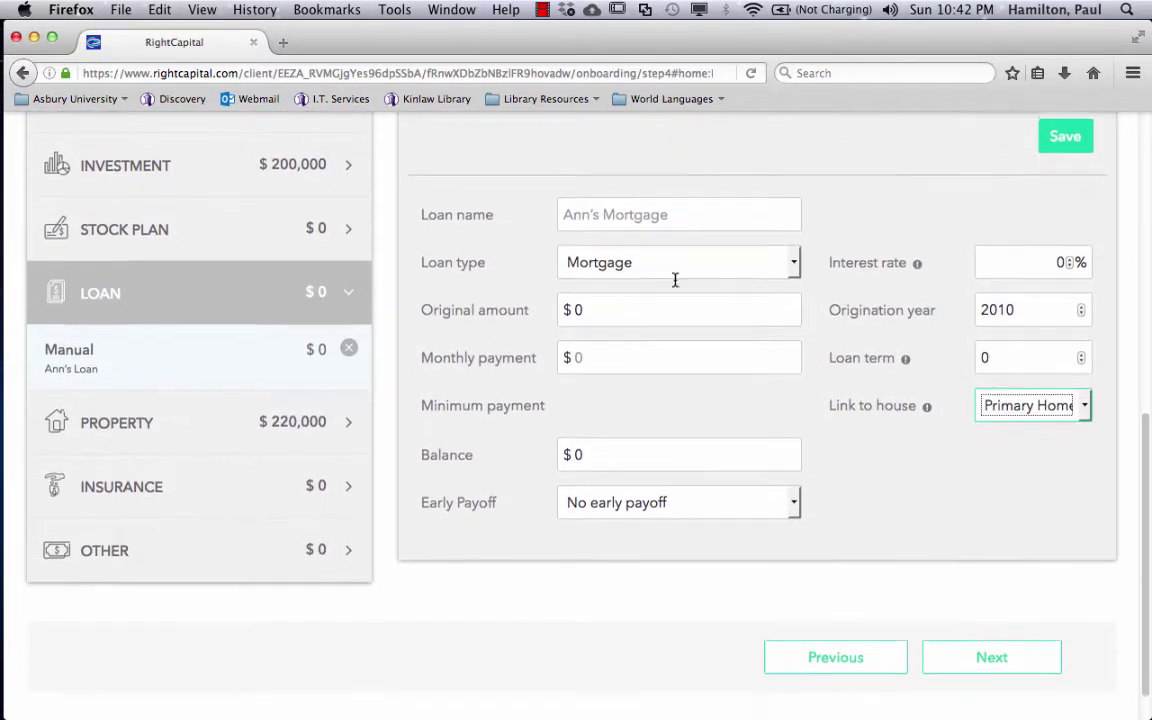
Set the mortgage's loan term to 15 and its original amount to $150,000.
left_click(611, 306)
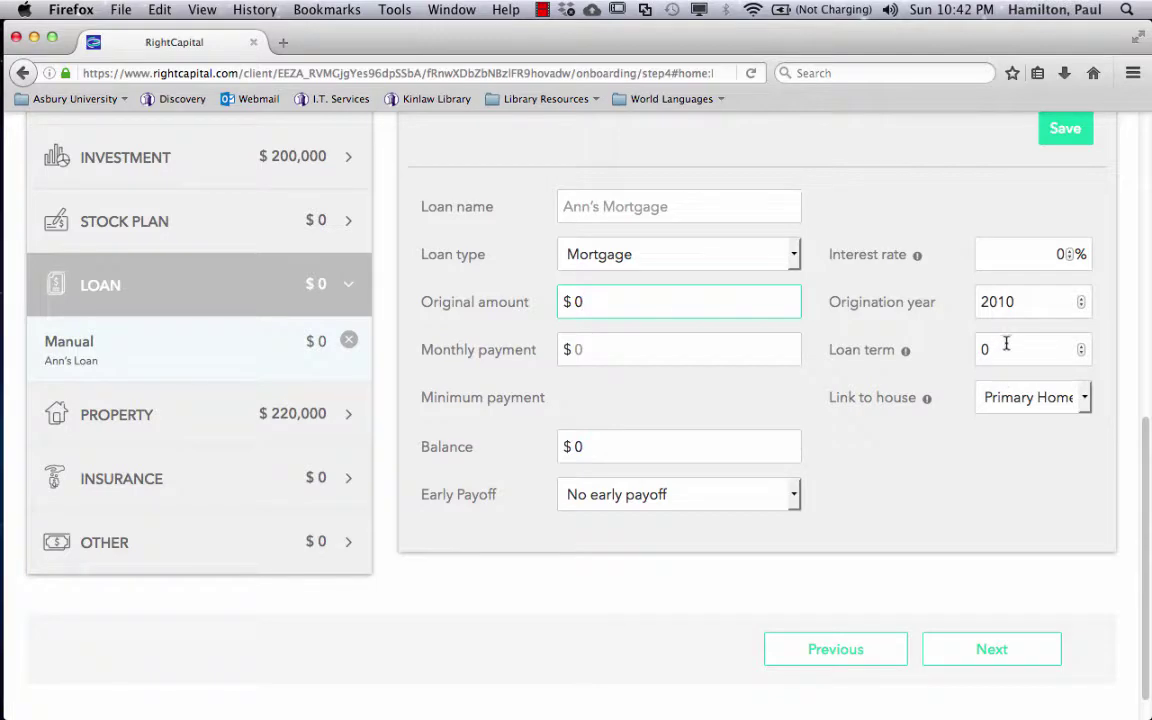
left_click(1081, 346)
left_click(1081, 346)
left_click(1081, 346)
left_click(1081, 346)
left_click(1081, 356)
left_click(1081, 356)
key("BackSpace")
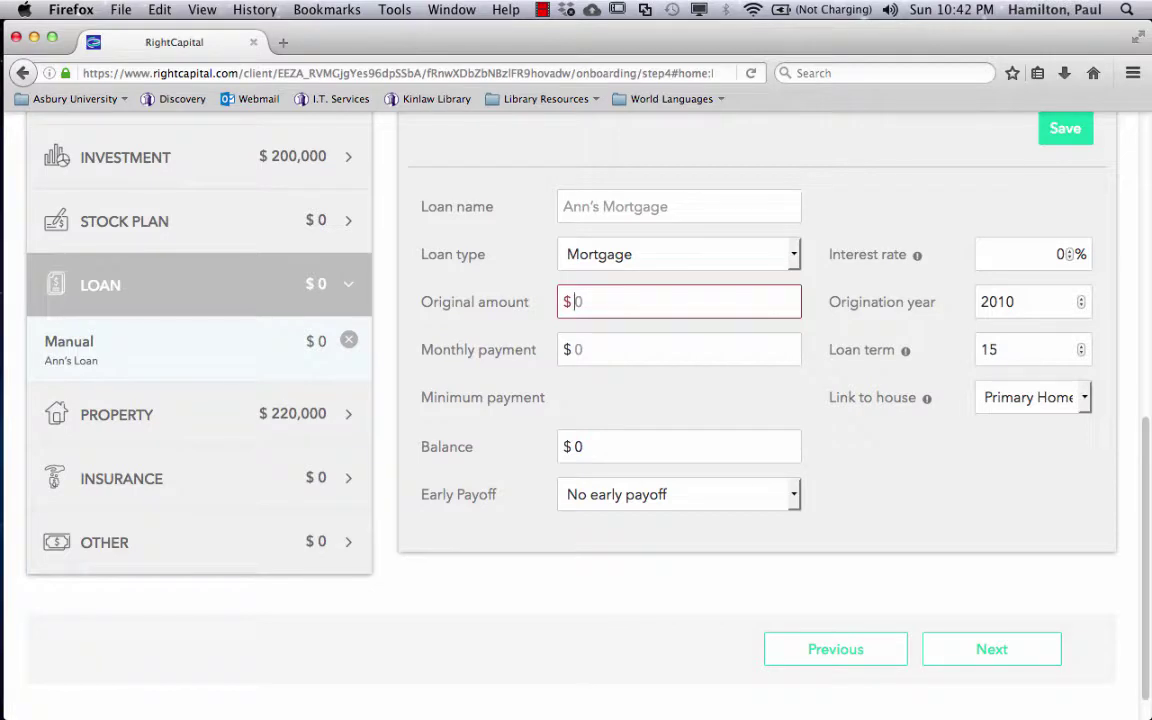
type("1500000")
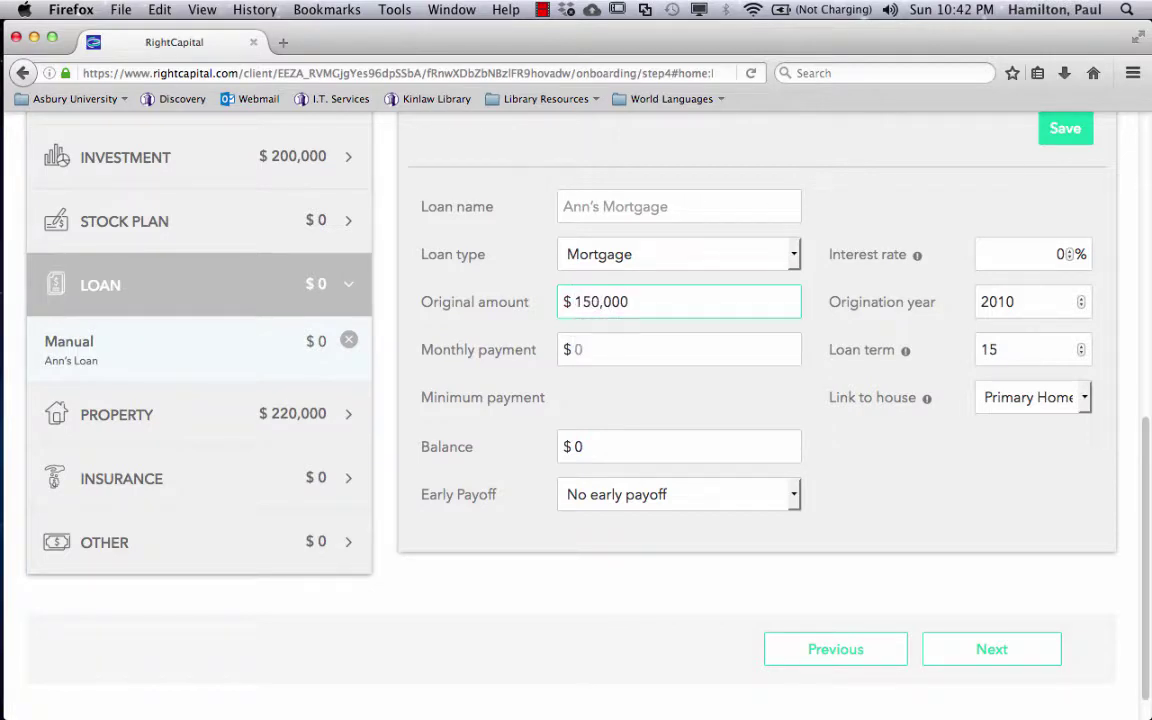
Set the mortgage's monthly payment to $1,000 and balance to $120,000, and save the loan.
left_click(590, 348)
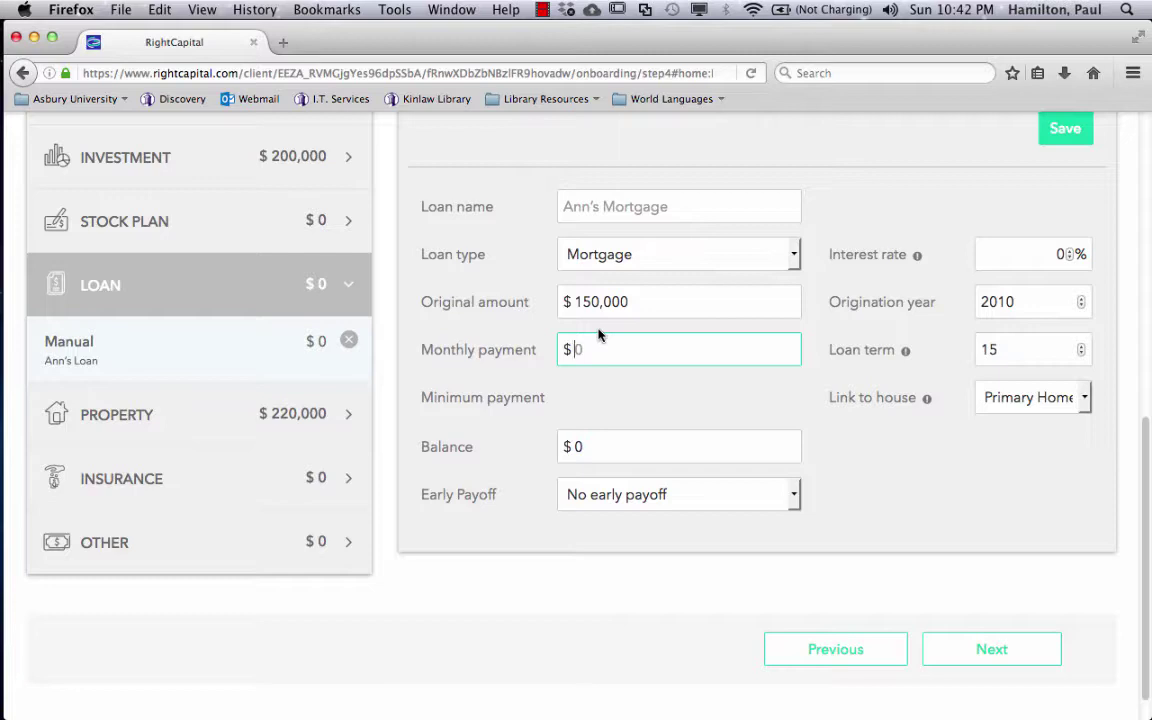
type("1,000")
left_click(592, 403)
left_click(603, 452)
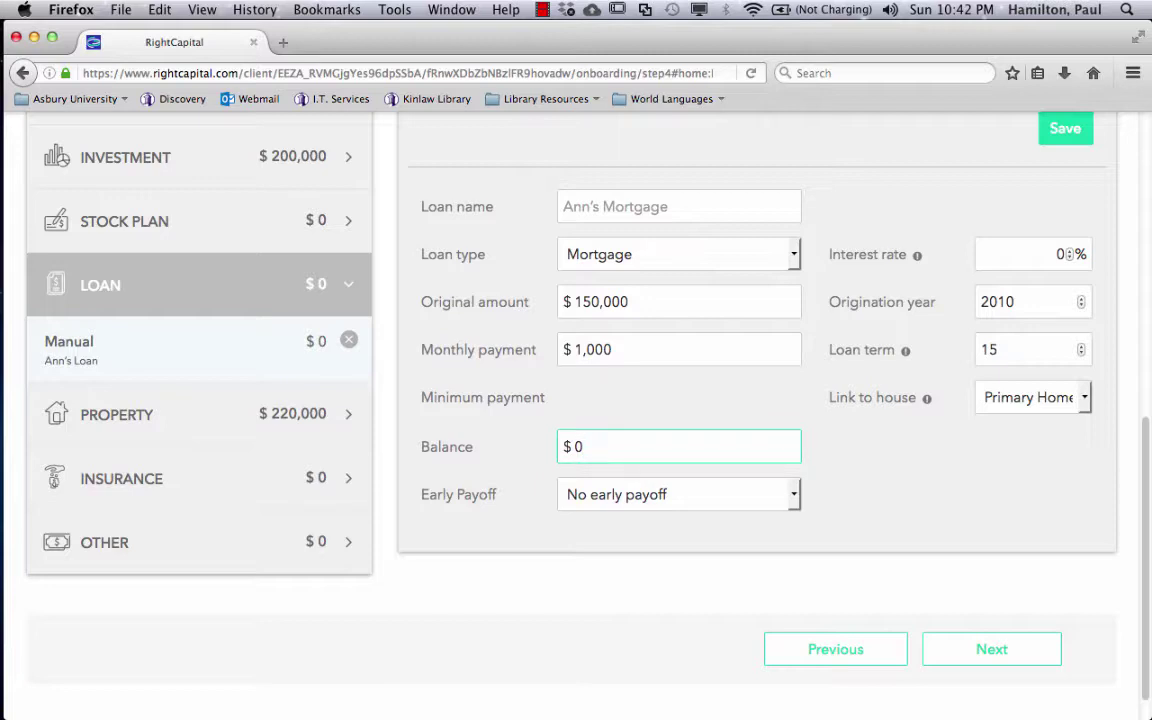
key("BackSpace")
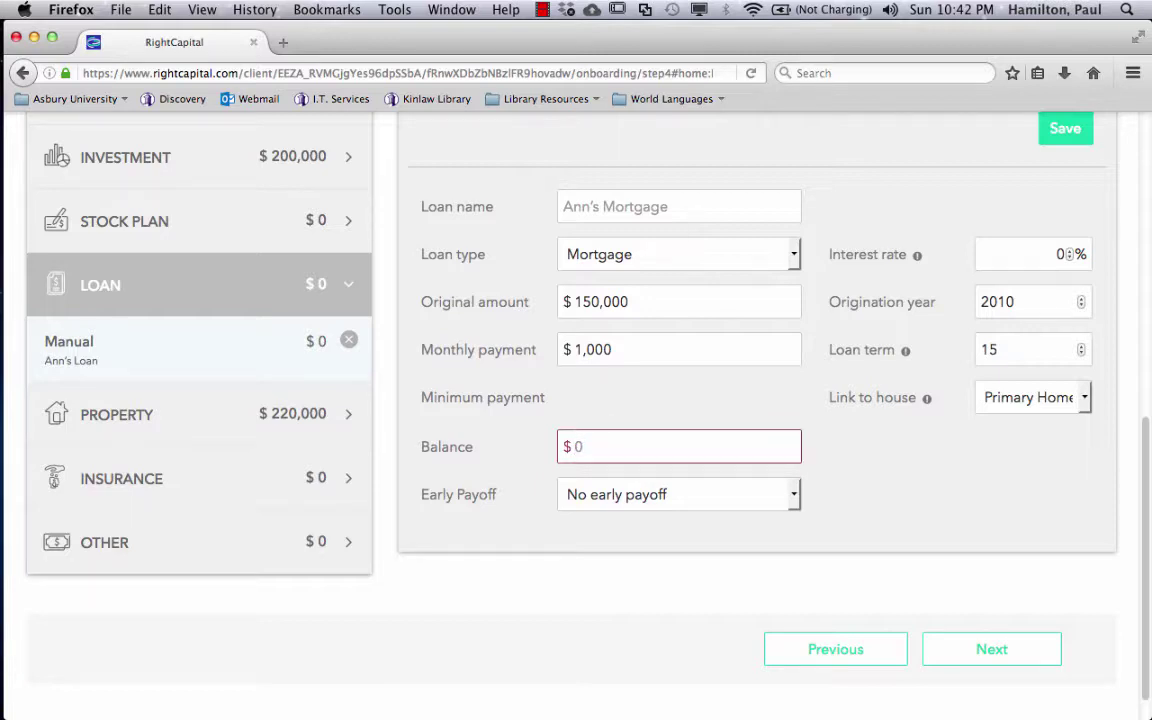
type("120,000")
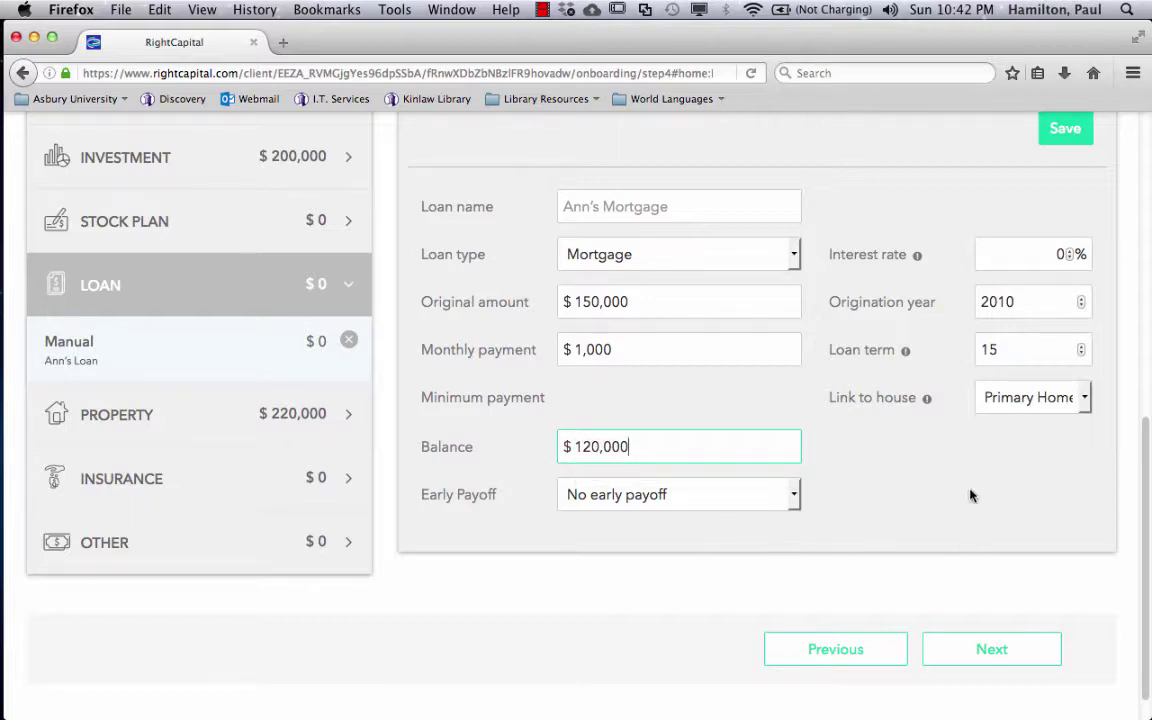
left_click(1060, 128)
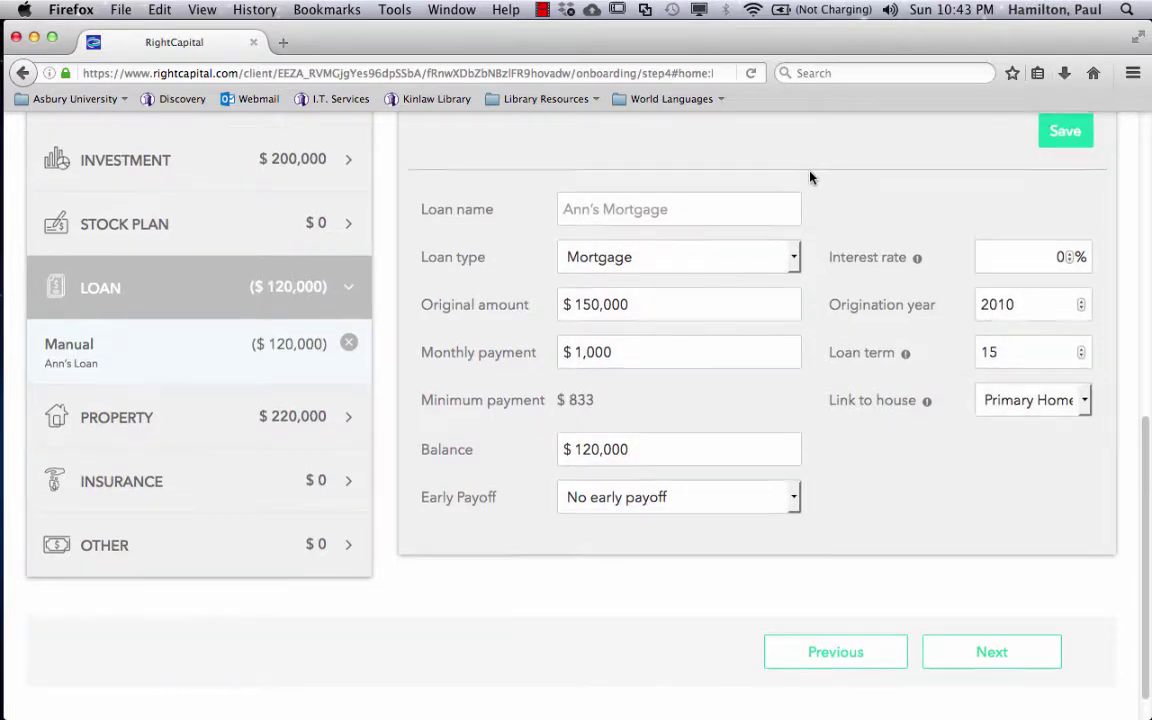
Look through the account types that can be added manually, including the insurance options.
scroll(810, 178, "up", 2)
scroll(805, 176, "up", 2)
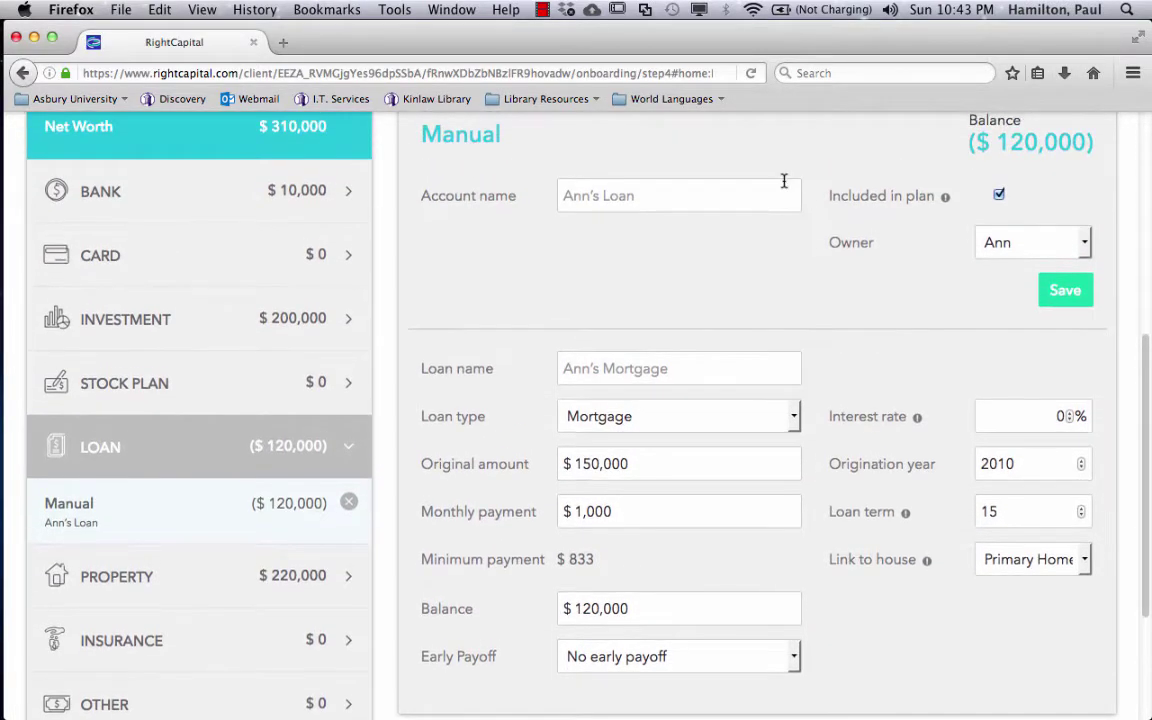
scroll(777, 190, "up", 2)
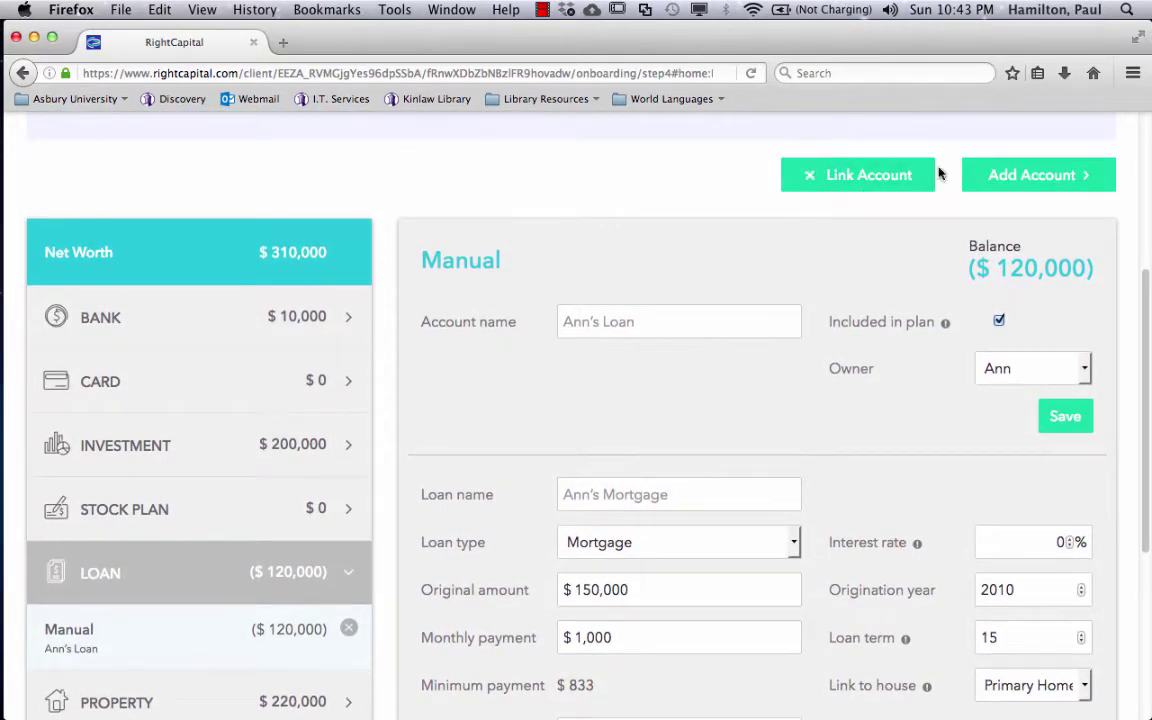
left_click(995, 175)
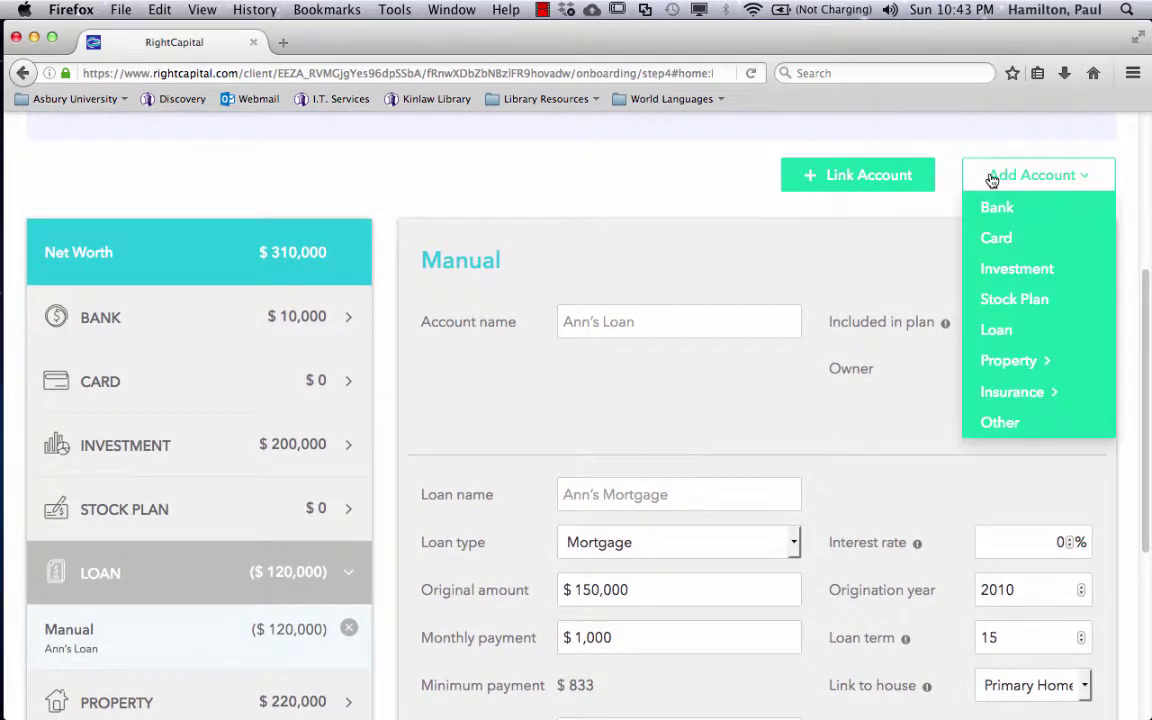
mouse_move(1012, 395)
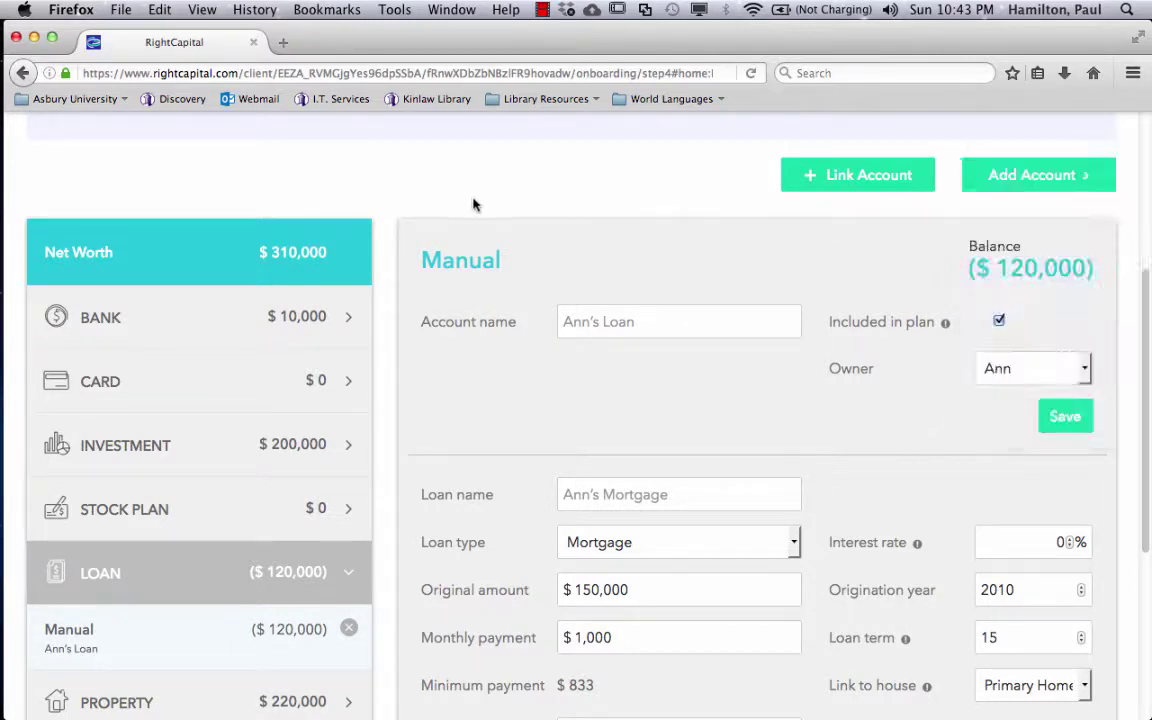
Review the net worth category balances alongside the saved mortgage details.
scroll(463, 188, "down", 1)
scroll(463, 188, "up", 1)
scroll(450, 170, "down", 1)
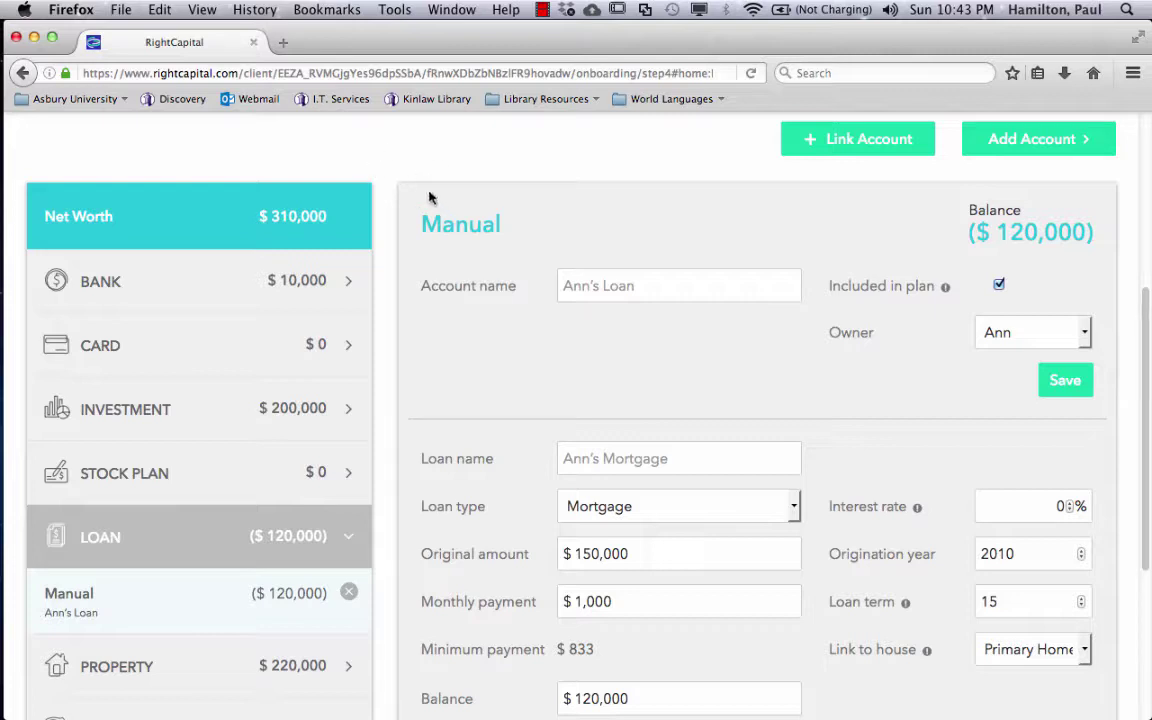
scroll(410, 180, "down", 1)
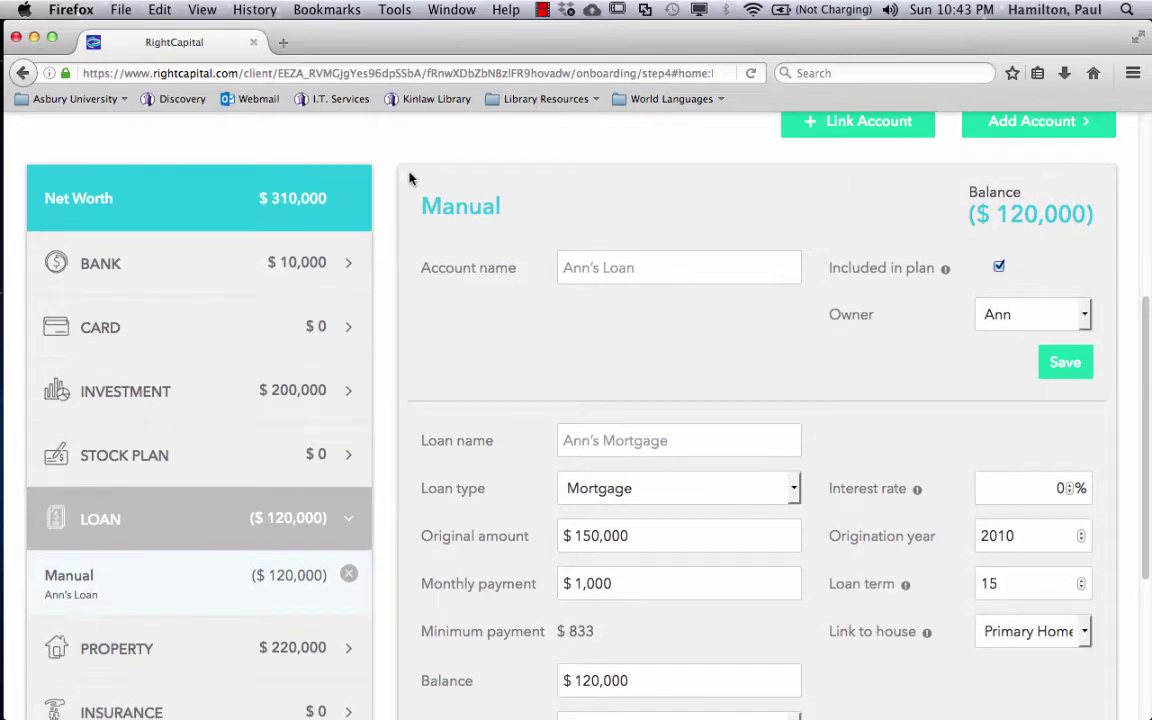
scroll(409, 178, "down", 1)
scroll(409, 178, "down", 2)
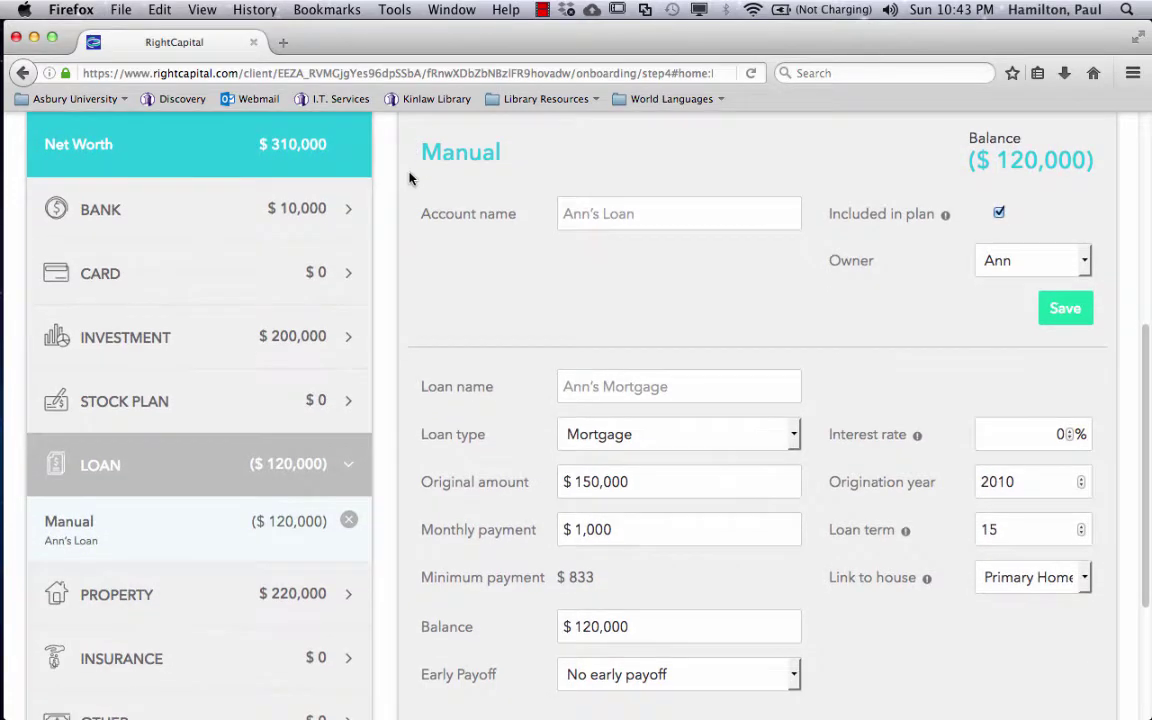
scroll(404, 182, "down", 2)
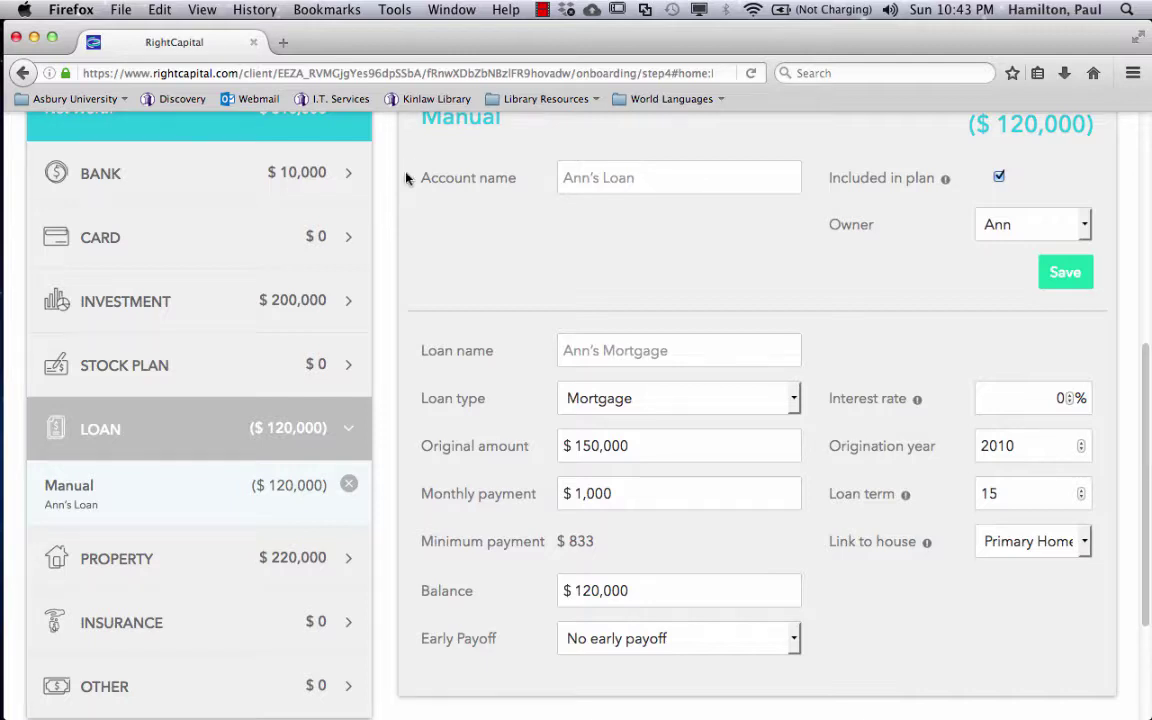
Move on to the Expenses onboarding step and bring its living expenses and tax cards into view.
scroll(405, 178, "up", 3)
scroll(411, 162, "up", 3)
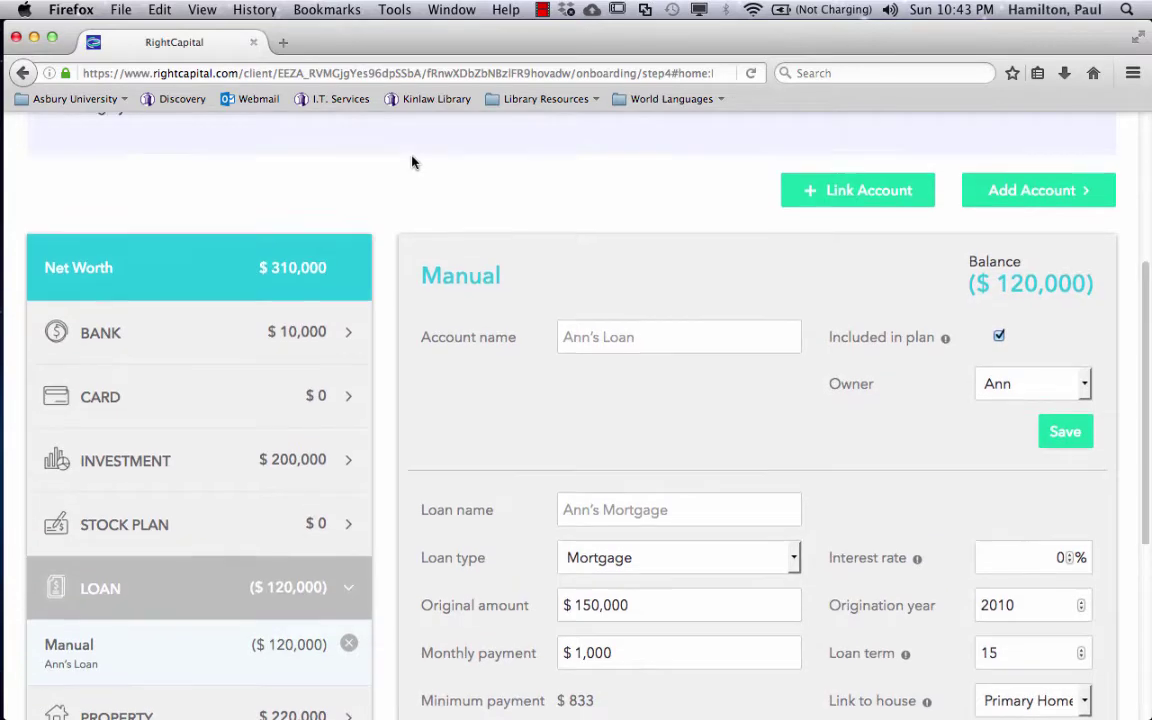
scroll(416, 158, "up", 1)
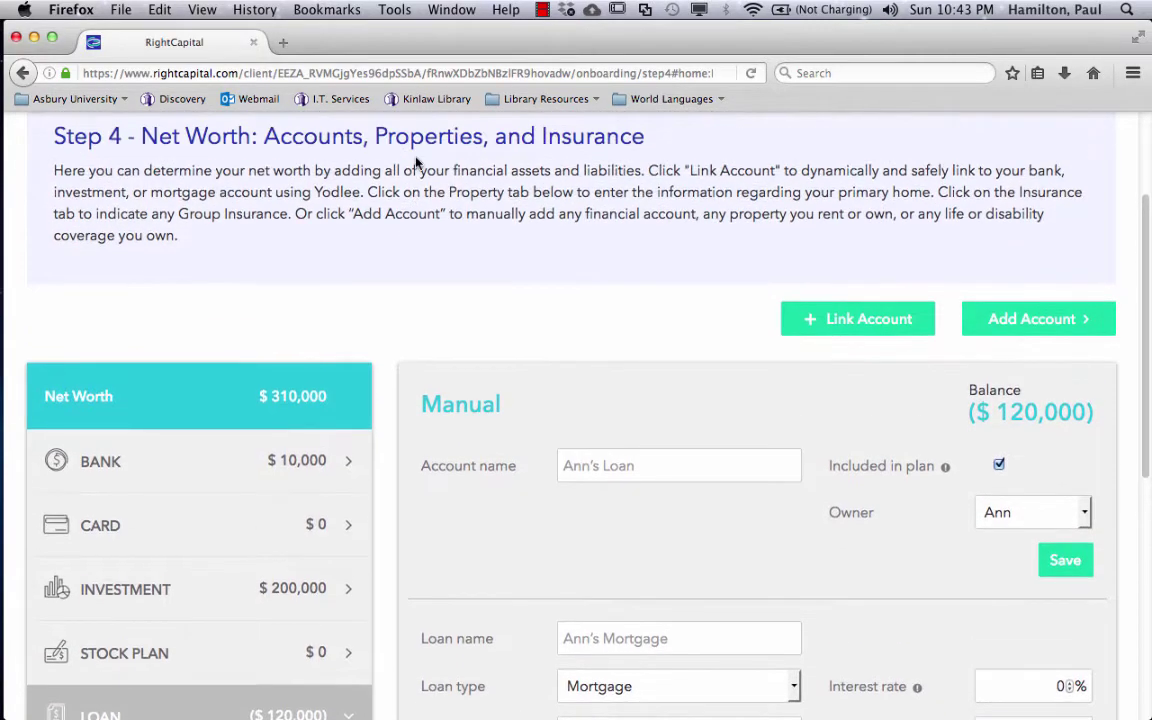
scroll(560, 274, "up", 1)
scroll(499, 265, "down", 1)
scroll(593, 289, "up", 1)
scroll(593, 289, "up", 1)
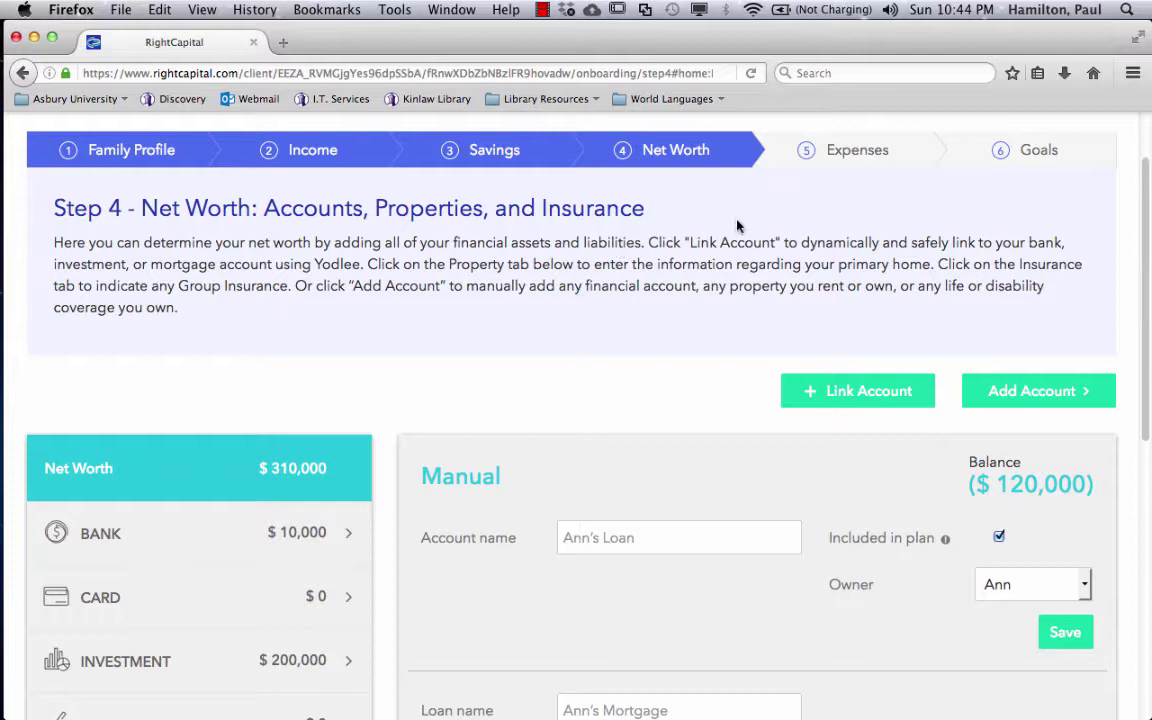
left_click(857, 152)
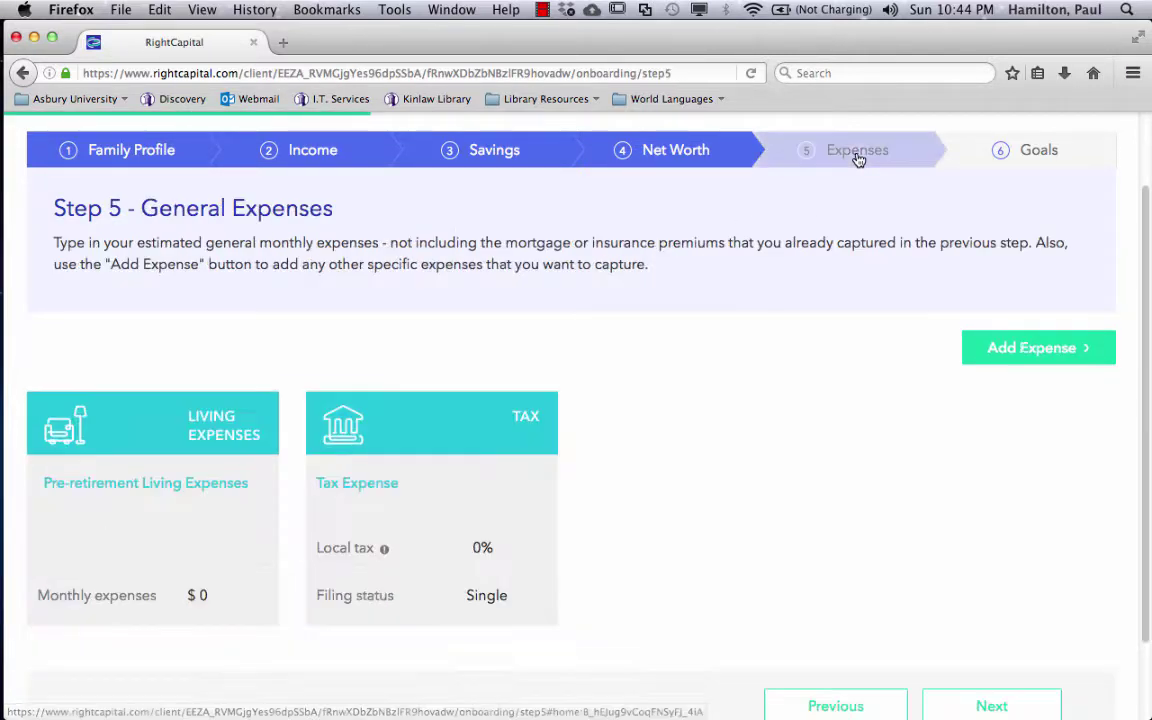
scroll(663, 298, "down", 3)
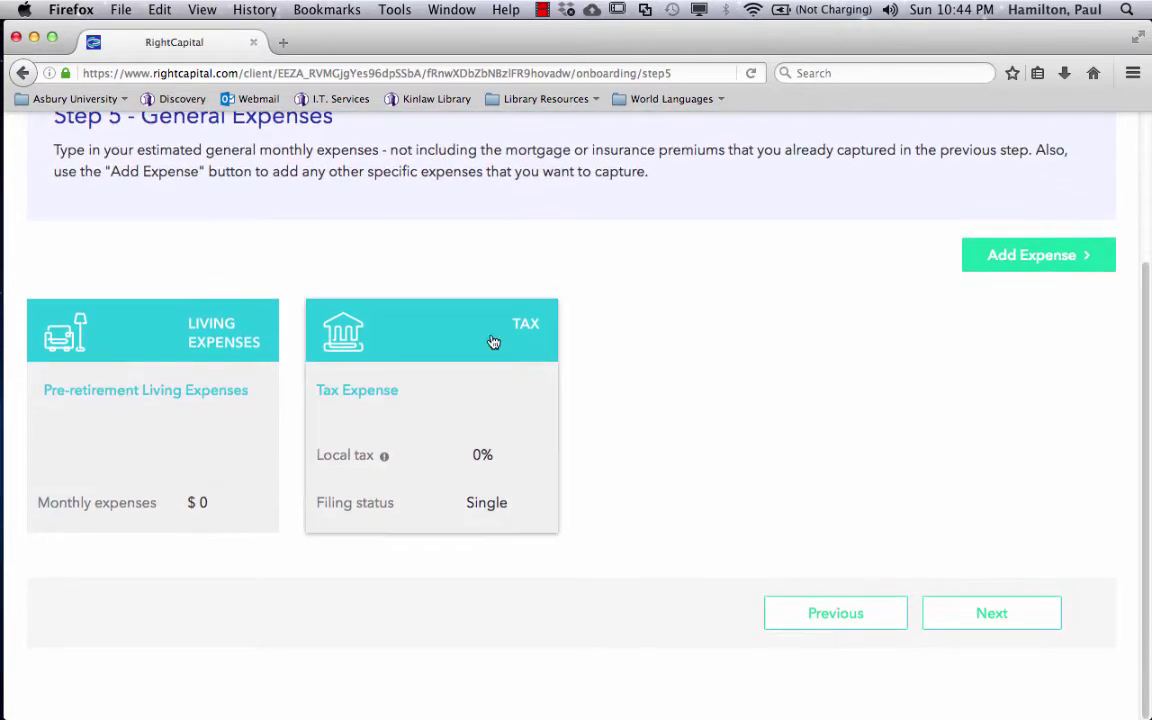
Set the pre-retirement living expenses to $4,000 per month and save them.
left_click(220, 502)
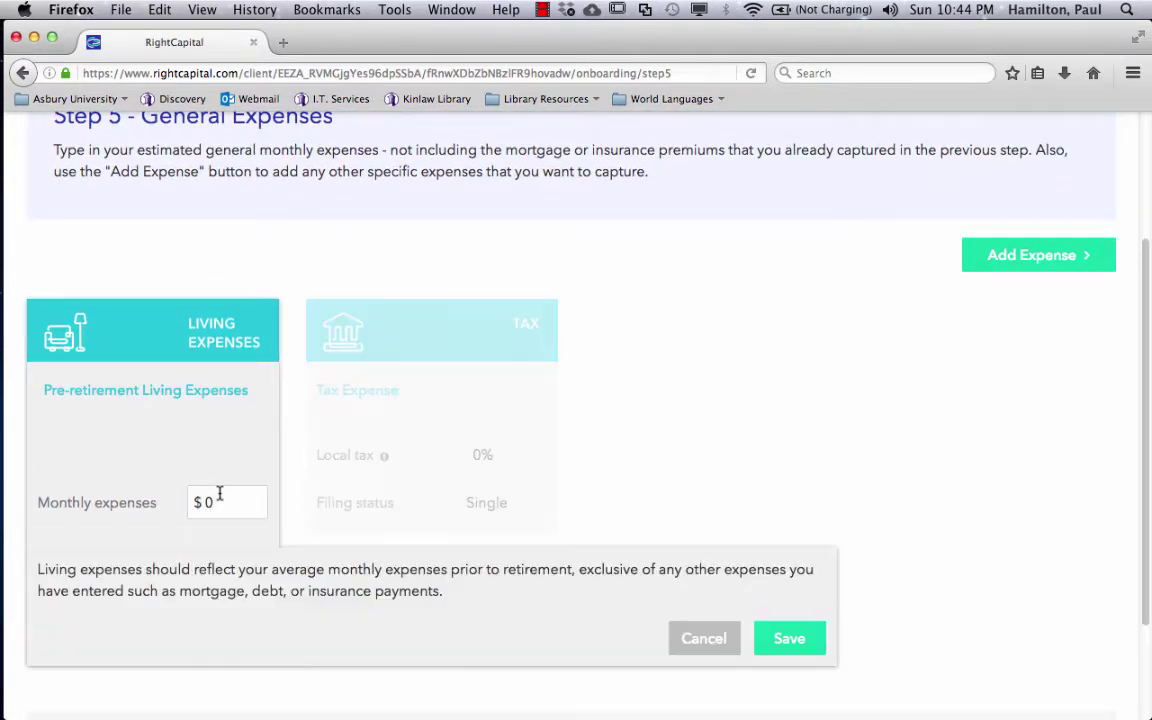
left_click(222, 502)
type("4,000")
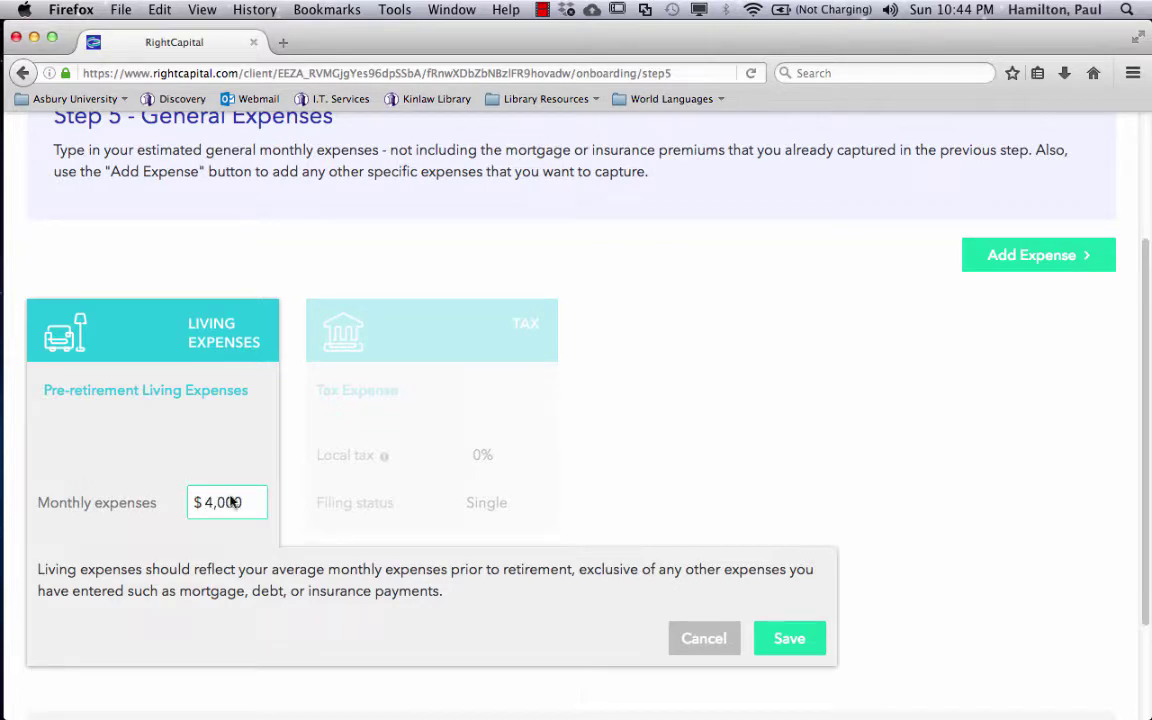
left_click(790, 644)
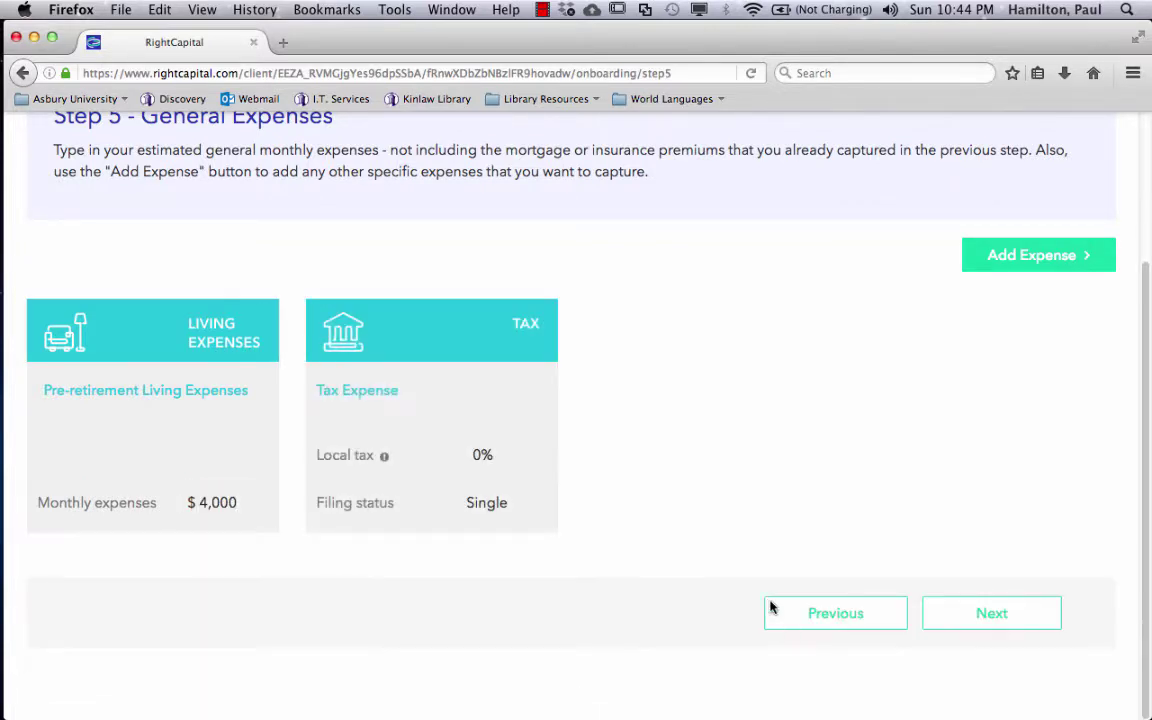
Set the local tax rate in the tax expense details to 3% and save.
left_click(510, 462)
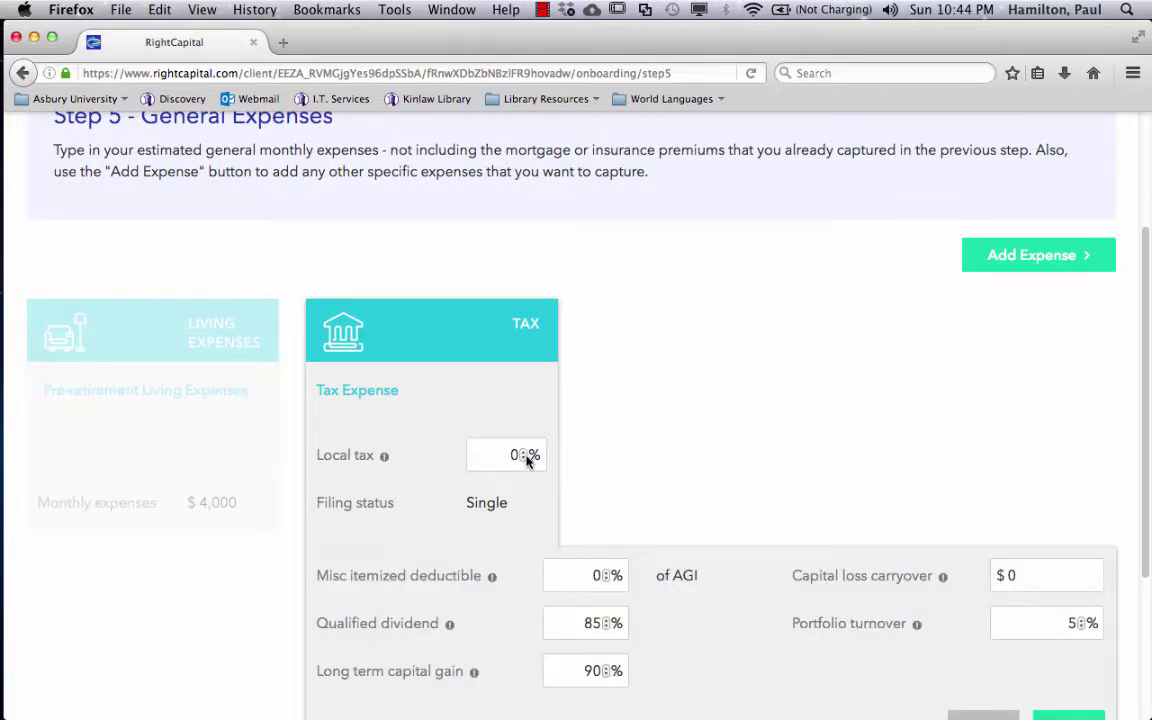
left_click(524, 455)
left_click(524, 455)
left_click(524, 455)
scroll(705, 487, "down", 3)
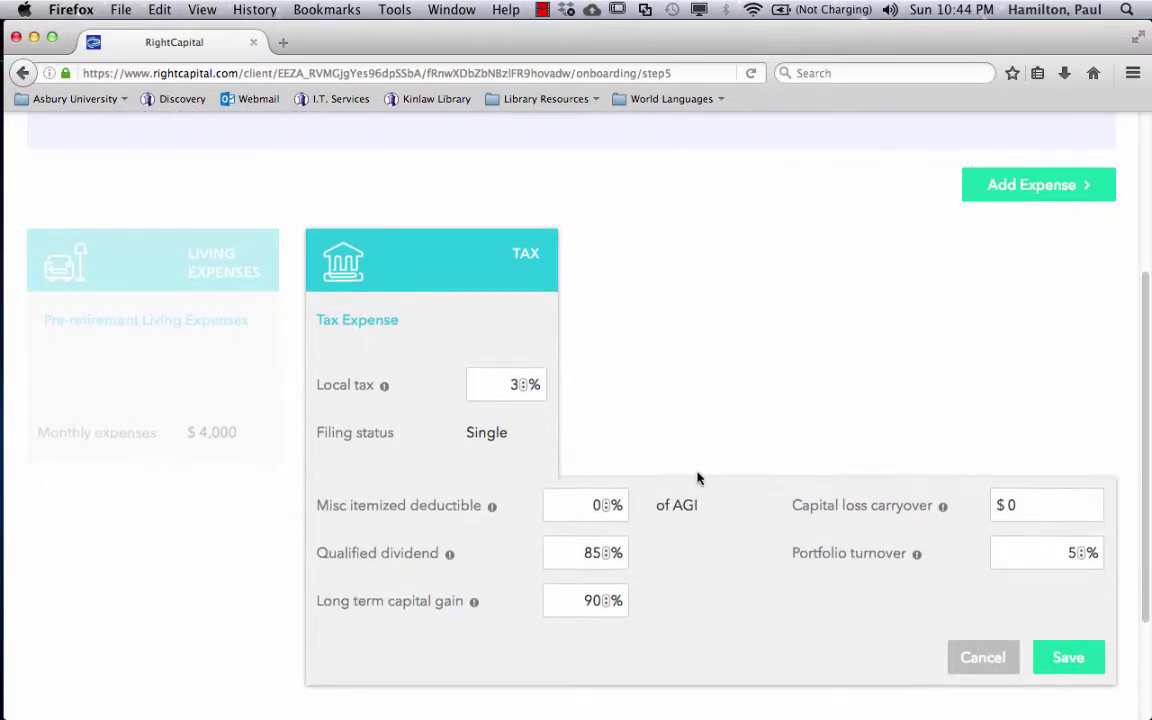
scroll(712, 485, "down", 2)
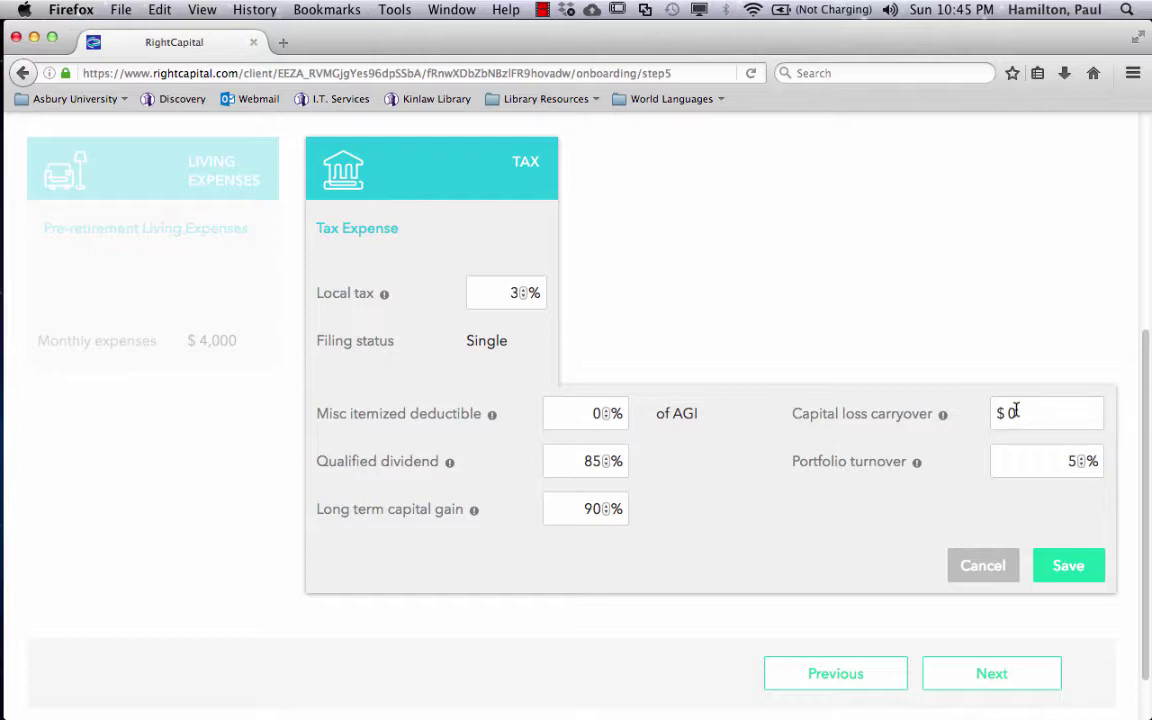
left_click(1080, 575)
Start a new expense of the Other type to examine its fields, and delete it without saving.
scroll(735, 456, "up", 1)
scroll(735, 456, "up", 1)
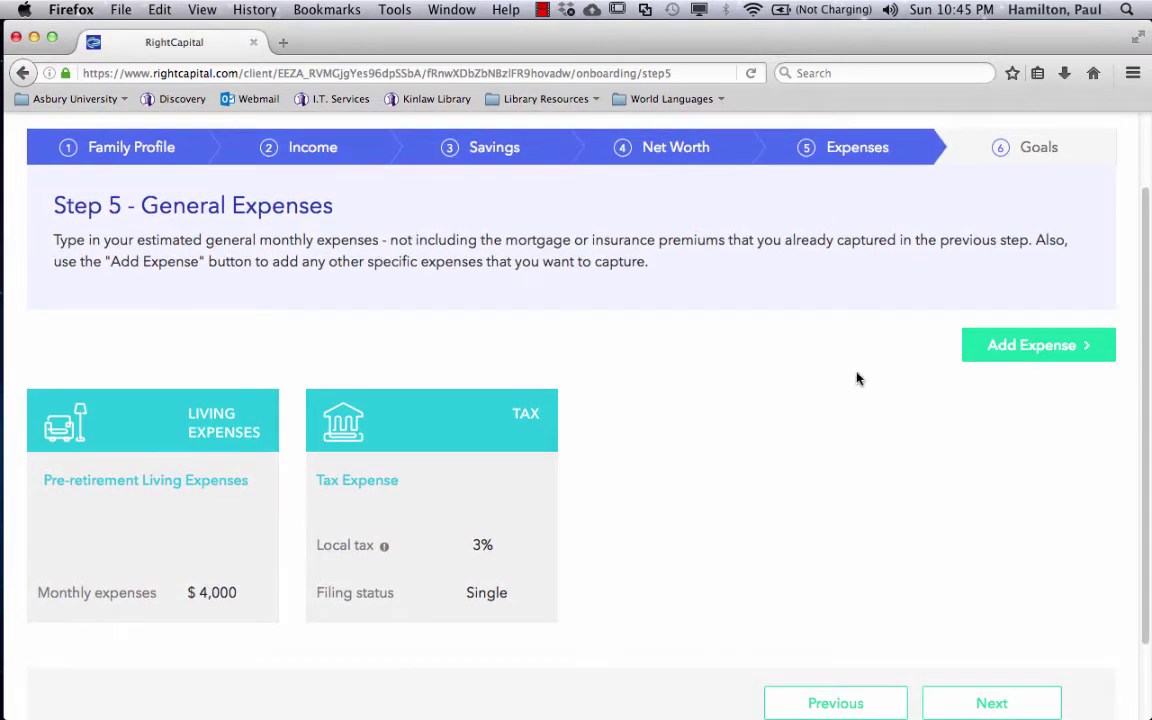
left_click(1014, 354)
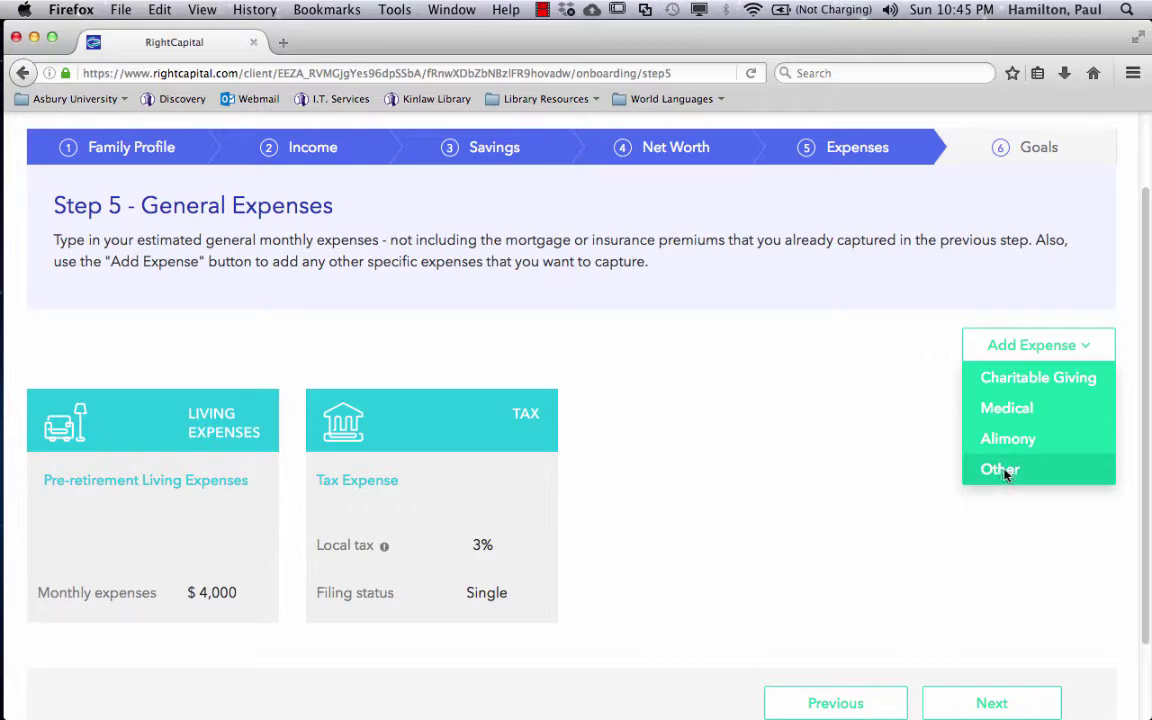
left_click(1000, 471)
scroll(960, 470, "down", 2)
left_click(777, 419)
scroll(892, 419, "down", 2)
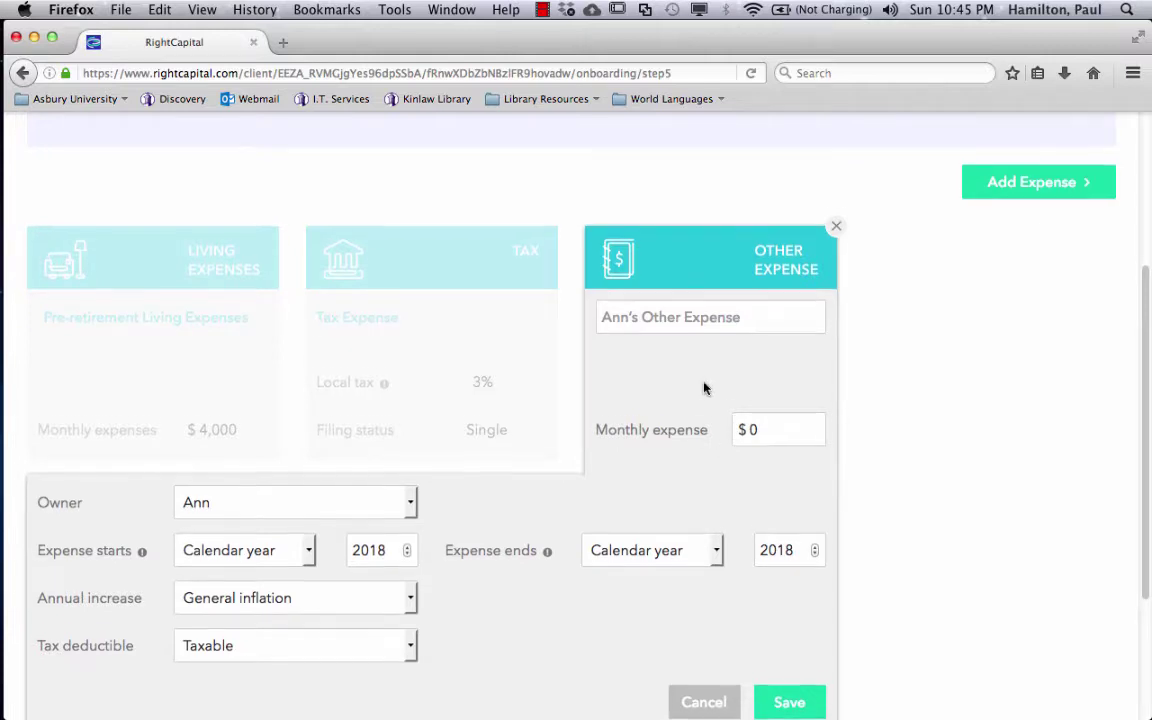
scroll(704, 387, "down", 1)
scroll(704, 387, "down", 2)
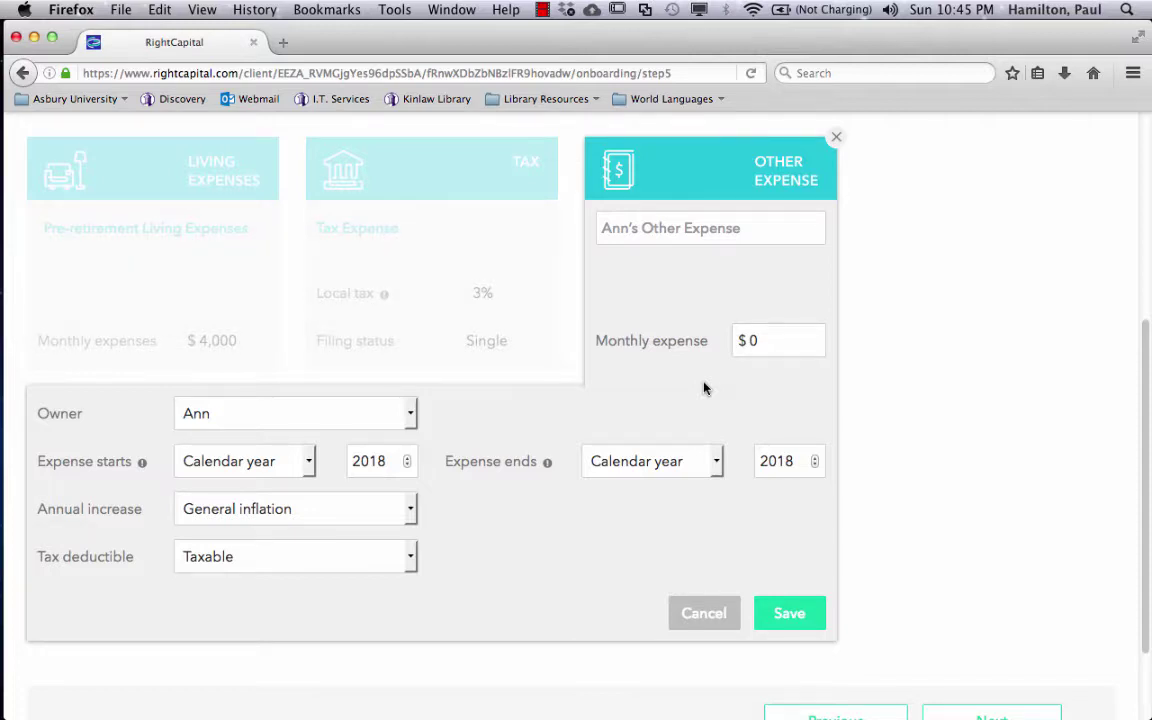
scroll(704, 387, "down", 1)
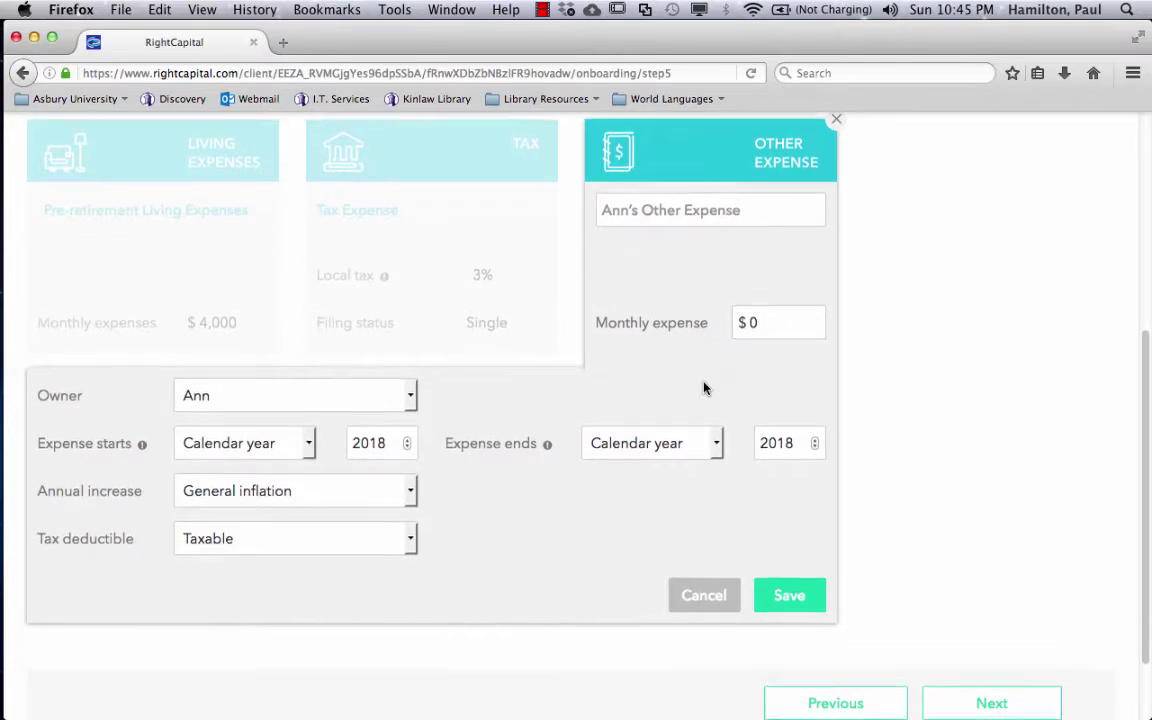
scroll(708, 340, "up", 3)
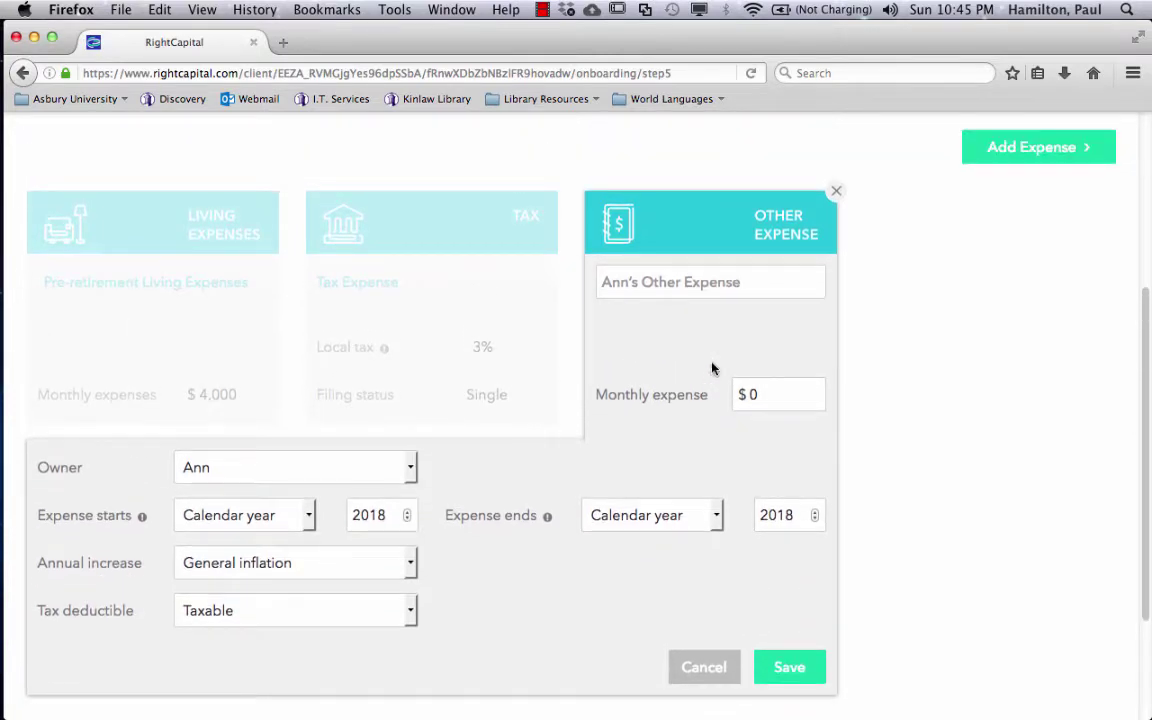
left_click(837, 192)
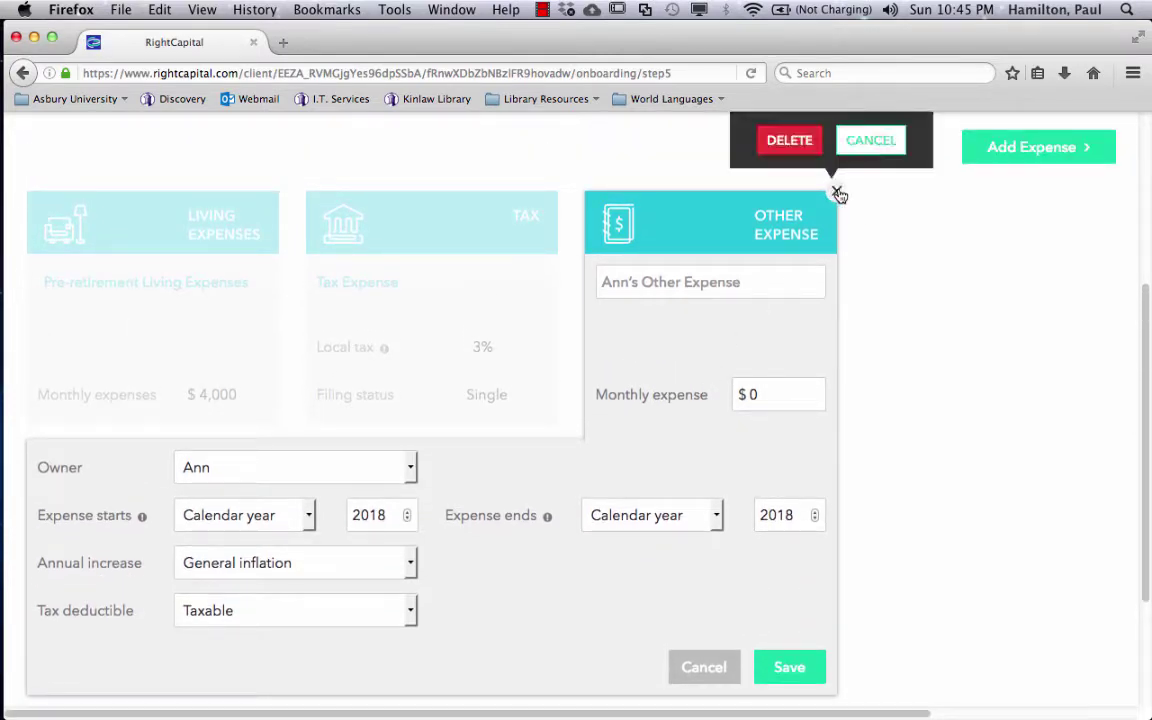
left_click(785, 140)
Move on to the Goals onboarding step, set the client's retirement age to 67 and save it.
scroll(837, 328, "up", 4)
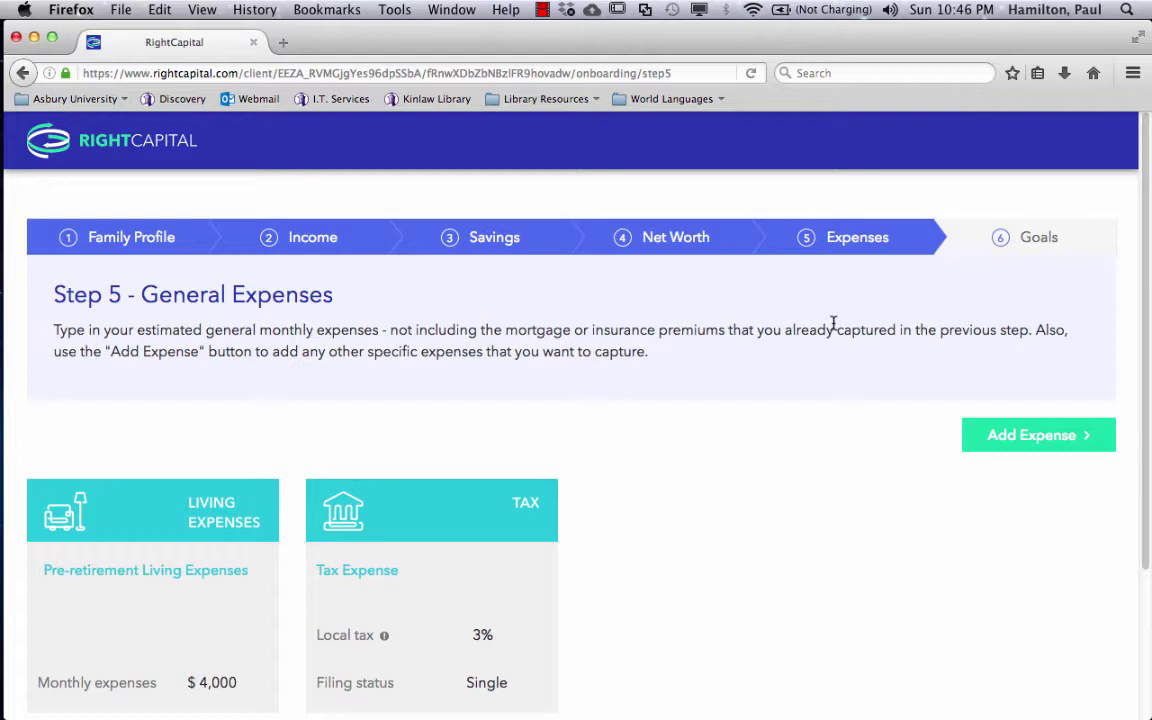
left_click(1040, 242)
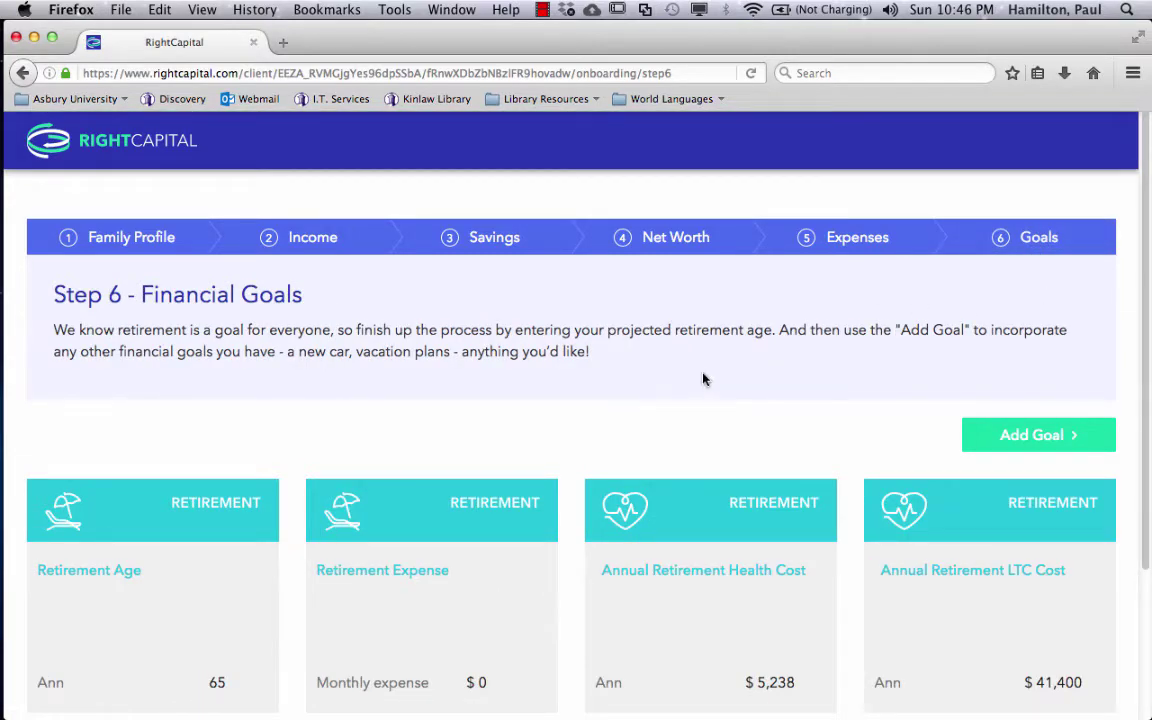
scroll(702, 378, "down", 2)
scroll(700, 370, "down", 3)
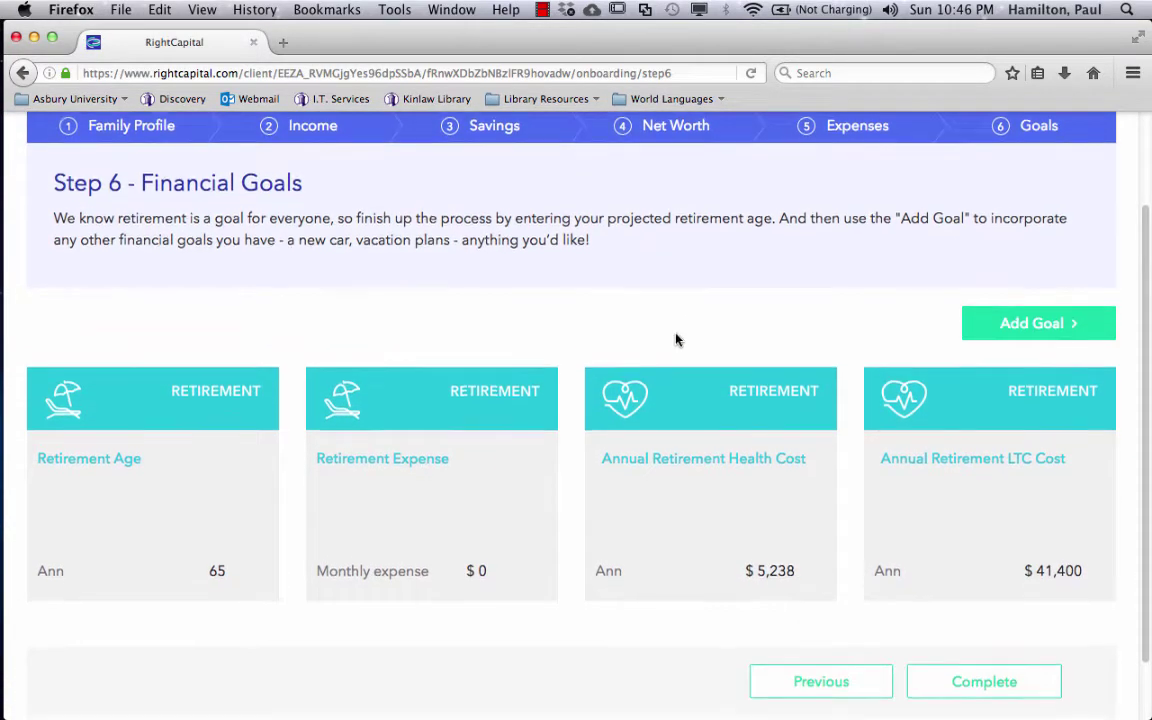
left_click(220, 479)
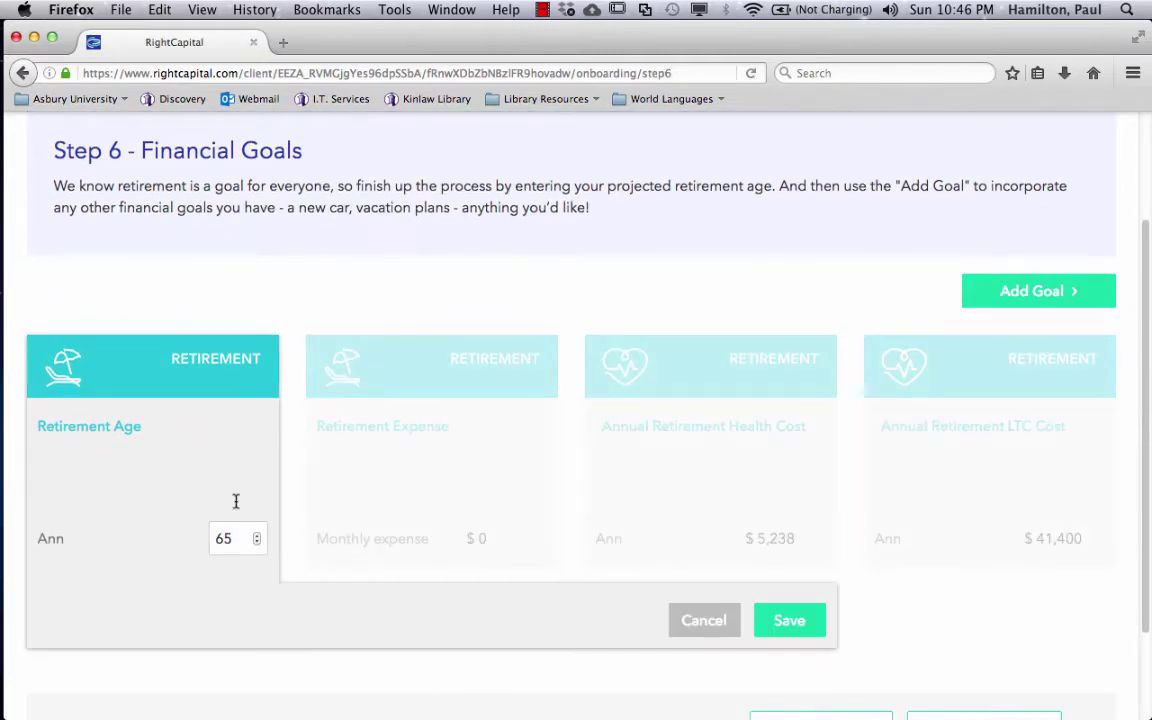
left_click(257, 535)
left_click(257, 535)
left_click(803, 640)
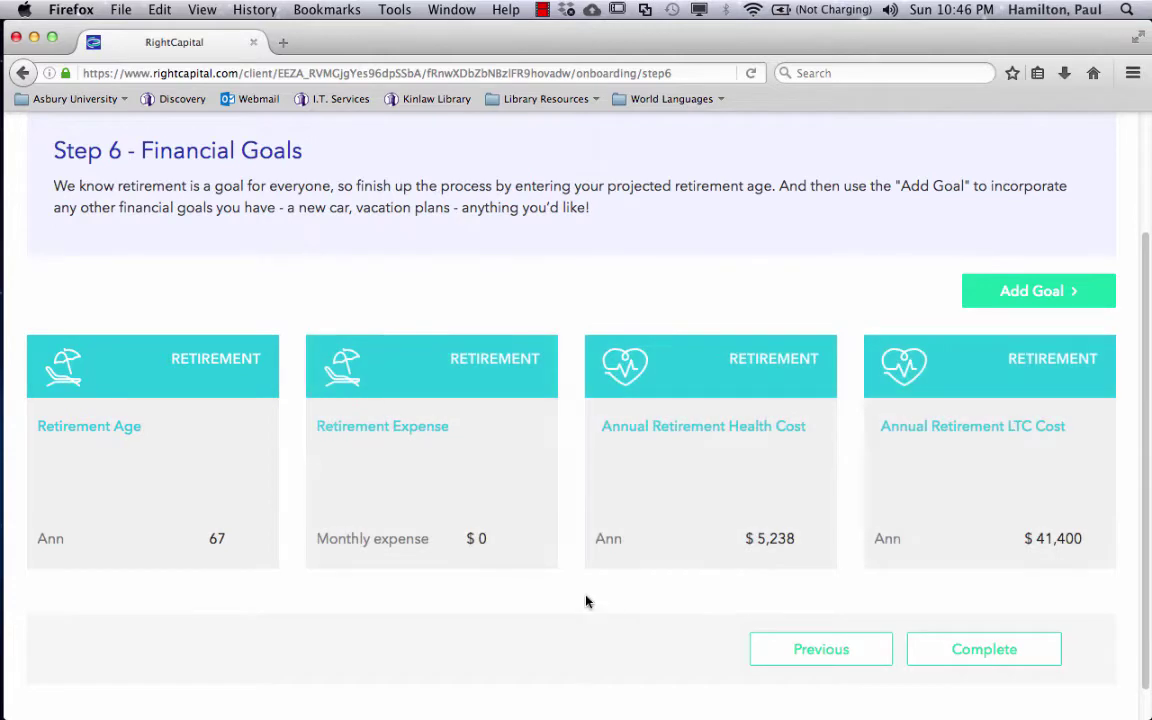
left_click(527, 538)
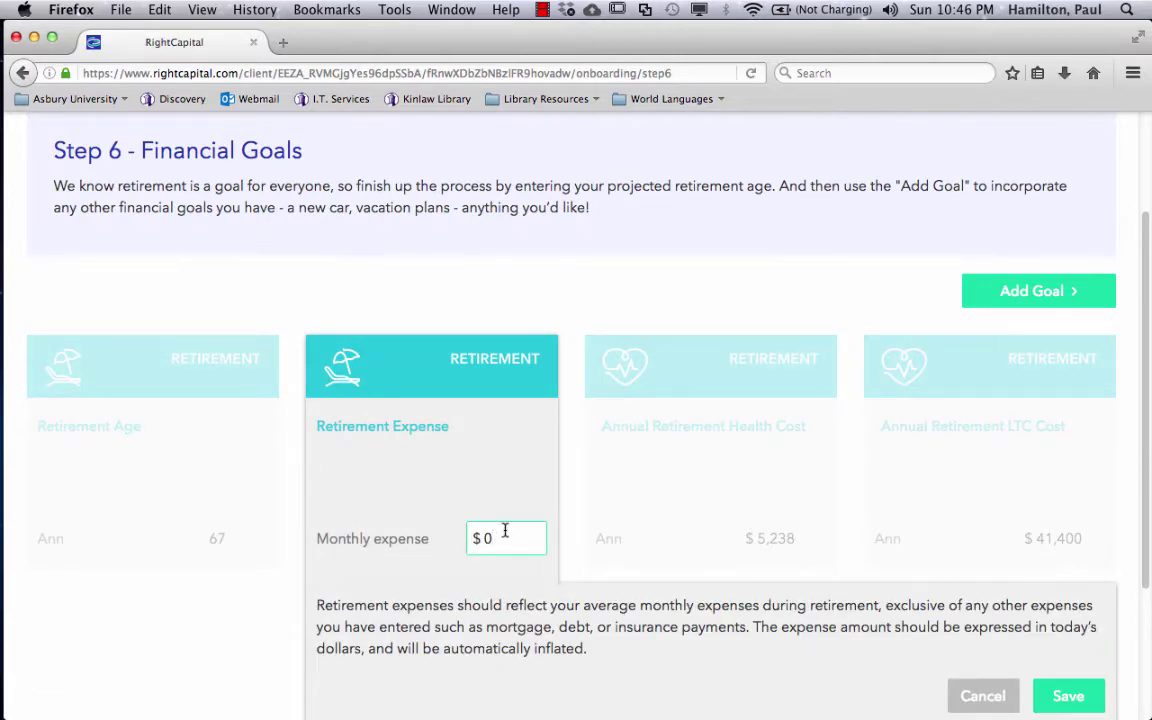
key("BackSpace")
type("4000")
left_click(550, 316)
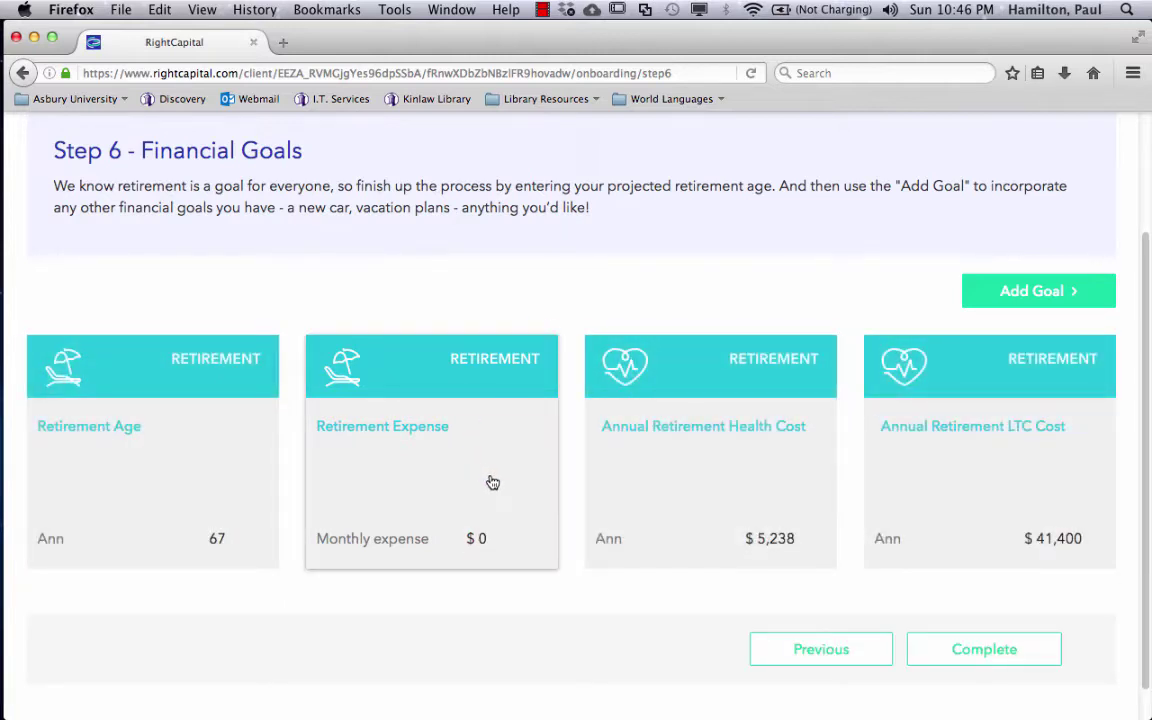
Set the monthly retirement expense to $4,000 and save it.
left_click(497, 530)
left_click(497, 537)
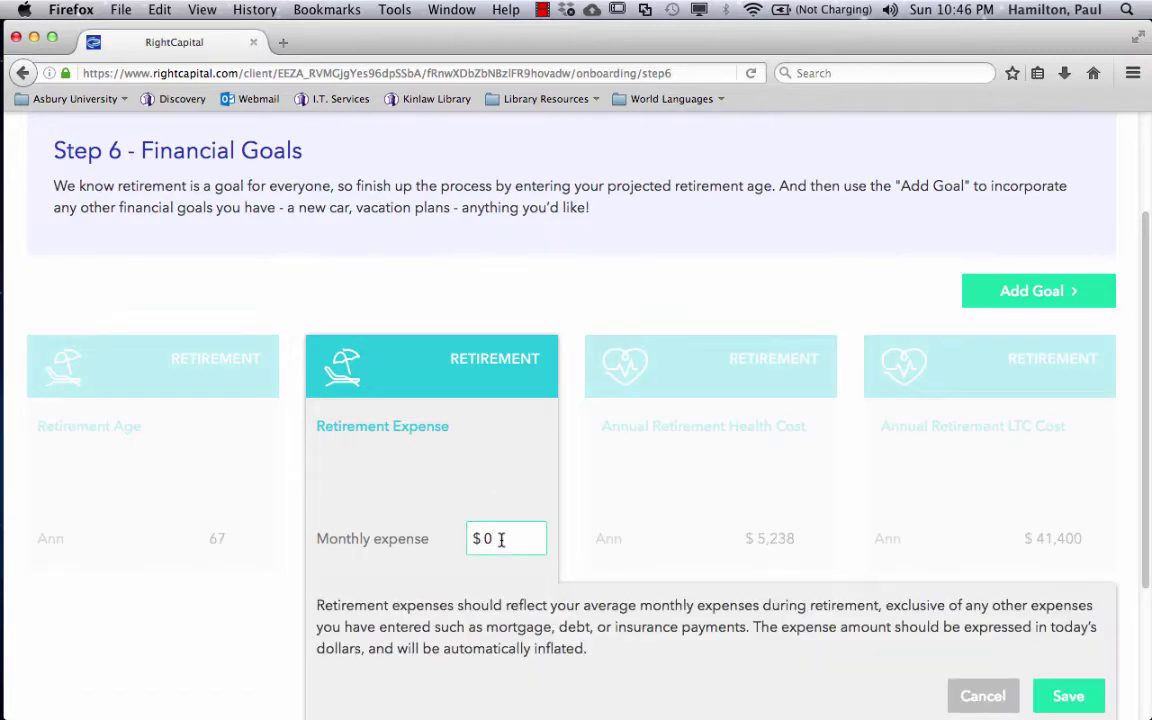
key("BackSpace")
type("4,000")
left_click(1088, 697)
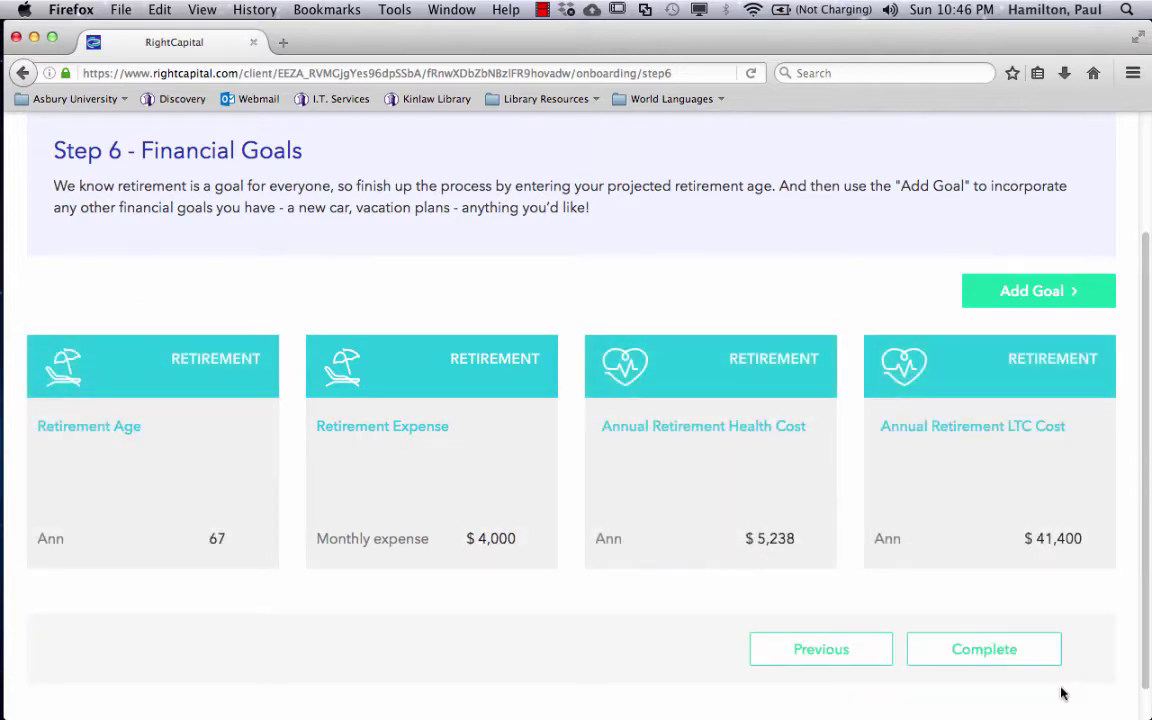
Check the annual retirement health cost, and set the annual retirement LTC cost to $0 and save it.
left_click(800, 543)
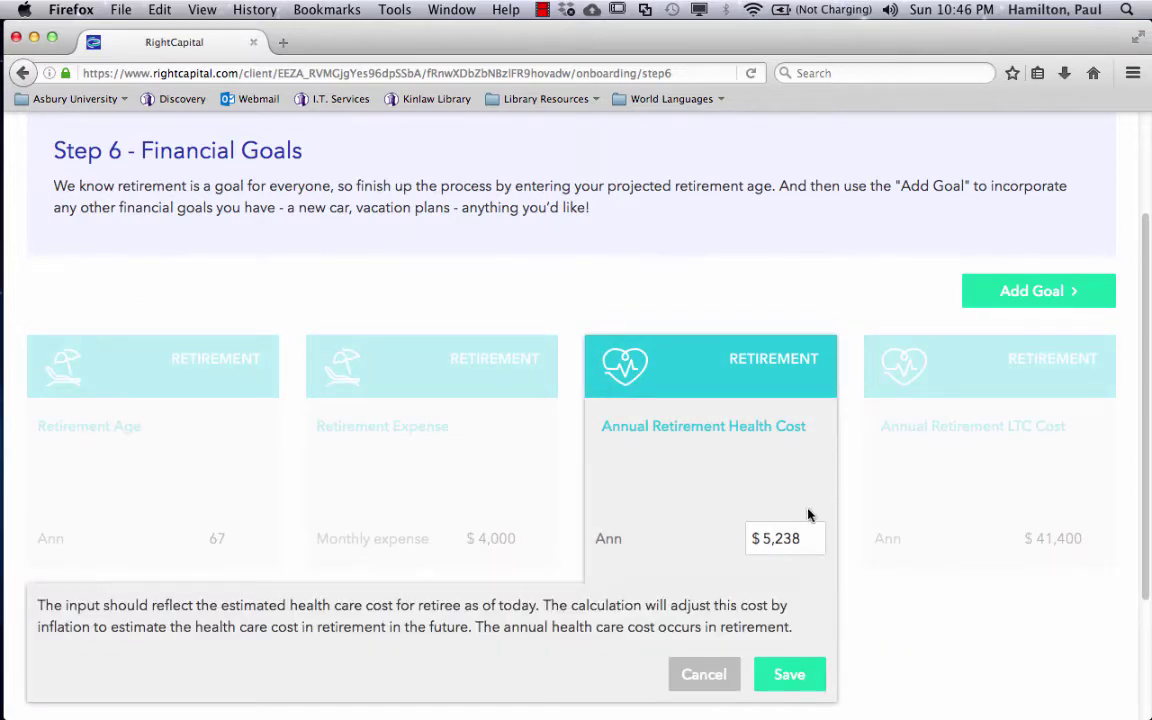
left_click(786, 304)
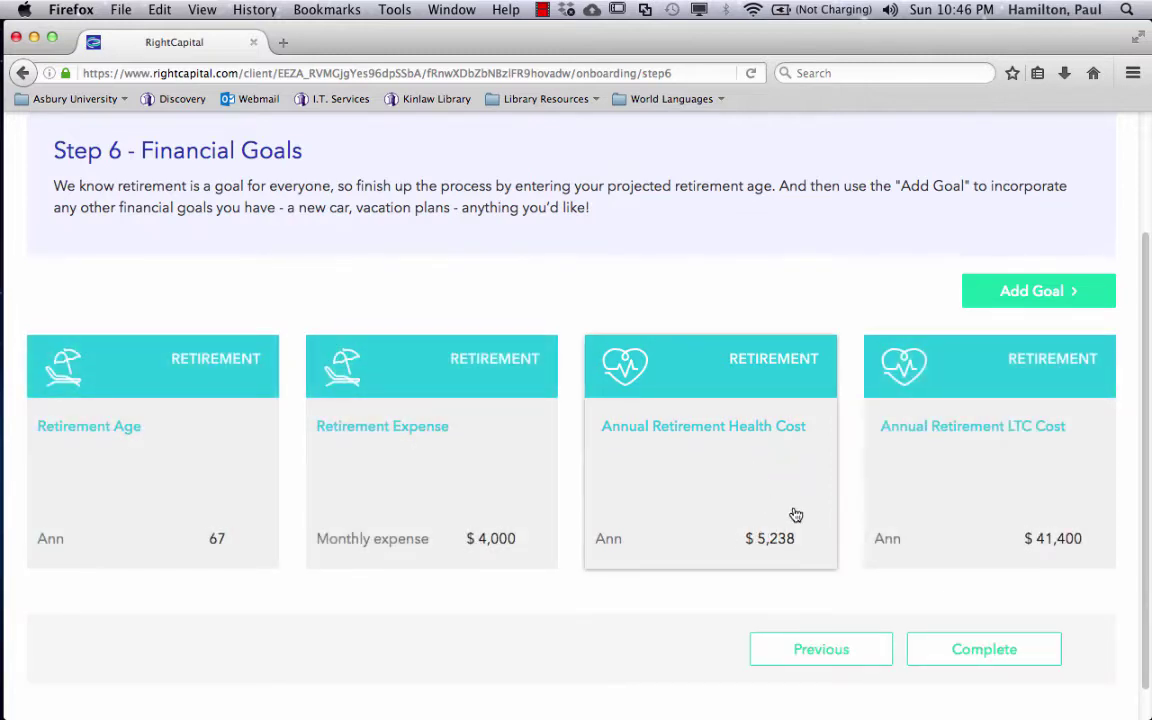
left_click(1010, 540)
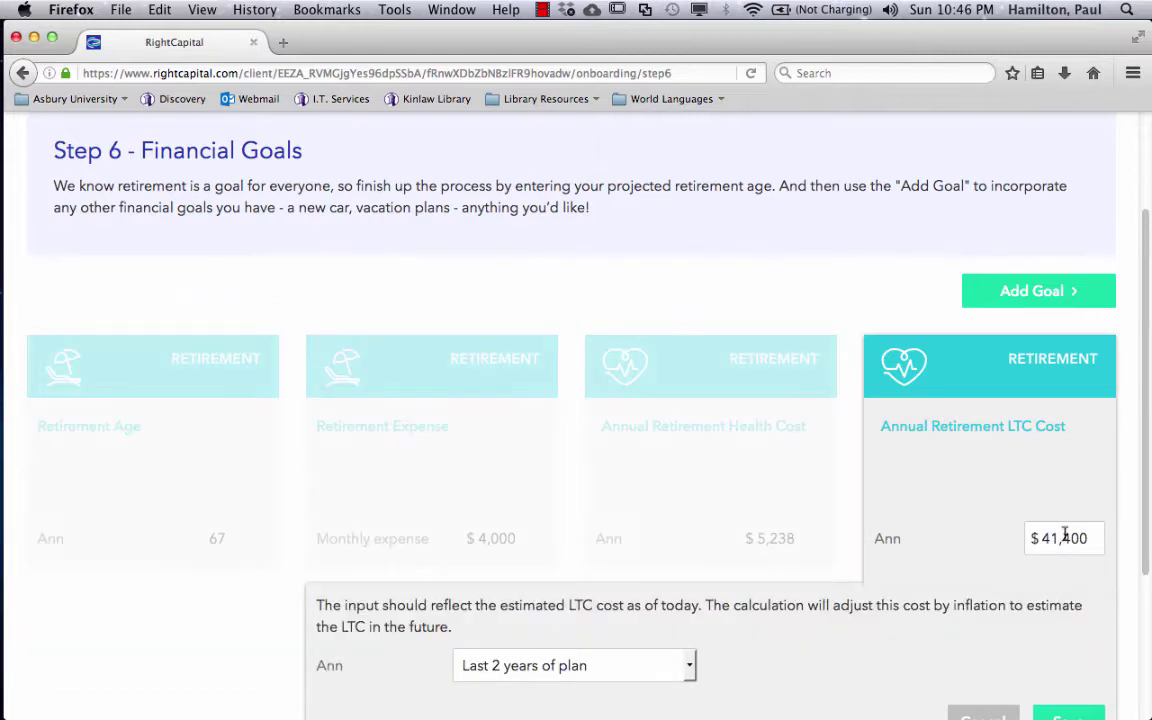
key("BackSpace")
key("BackSpace")
key("BackSpace")
key("BackSpace")
key("BackSpace")
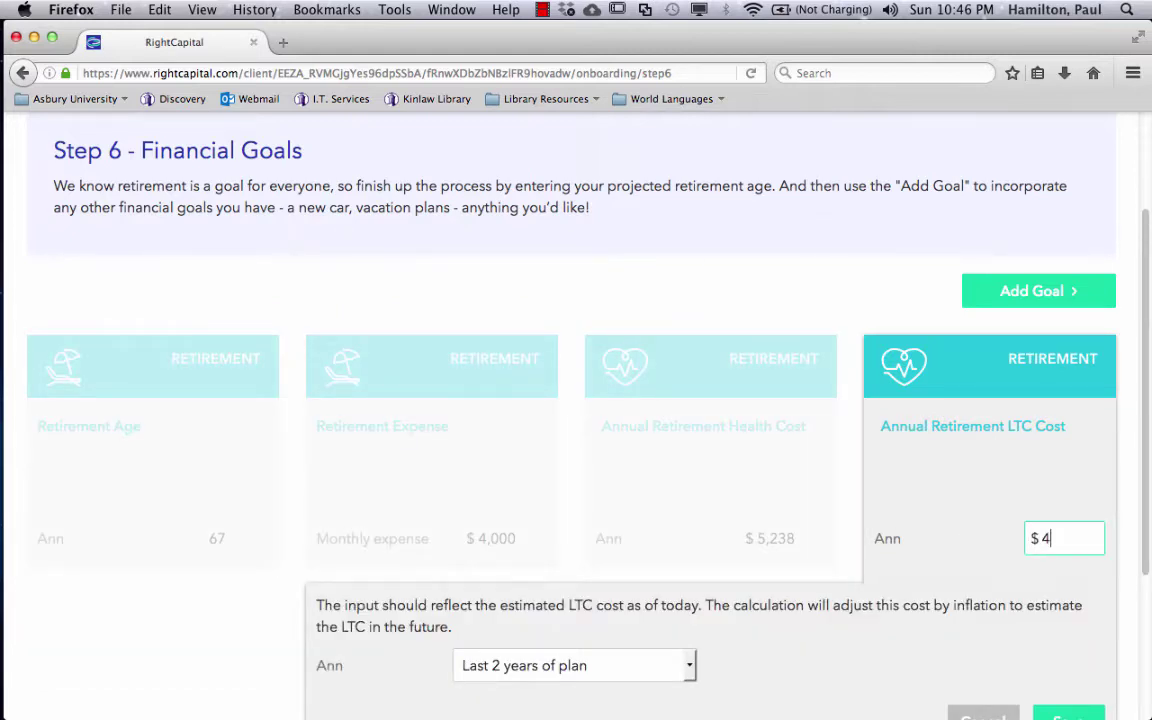
type("0")
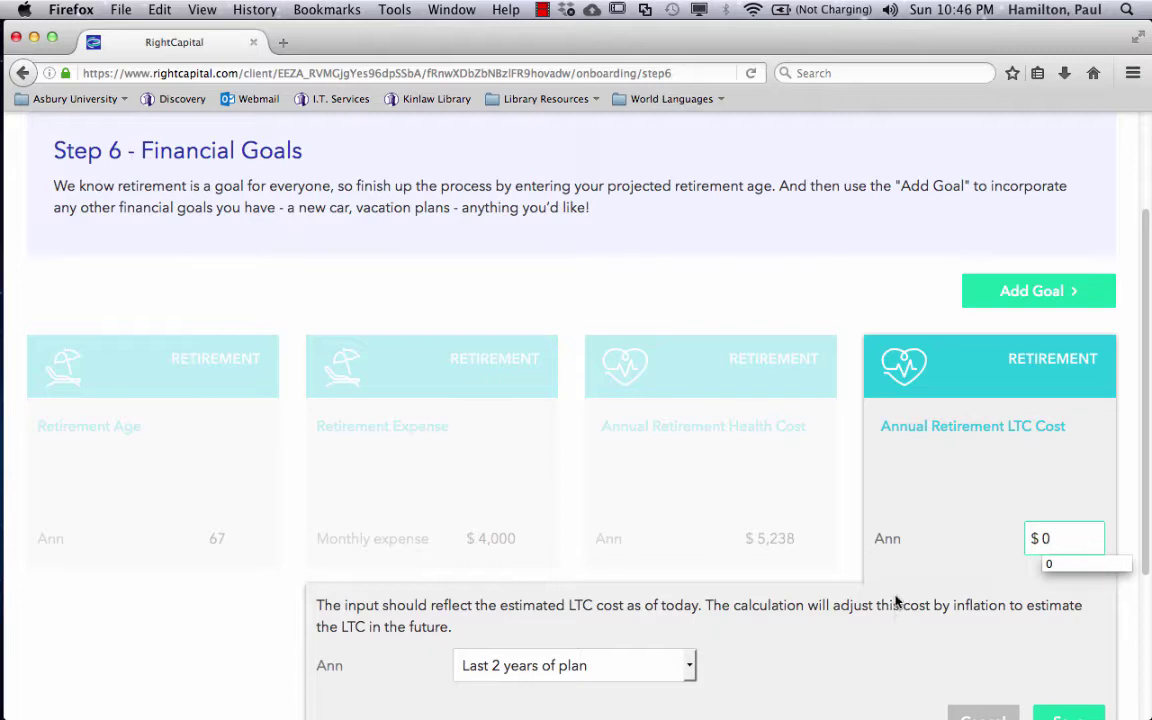
left_click(931, 527)
scroll(951, 554, "down", 1)
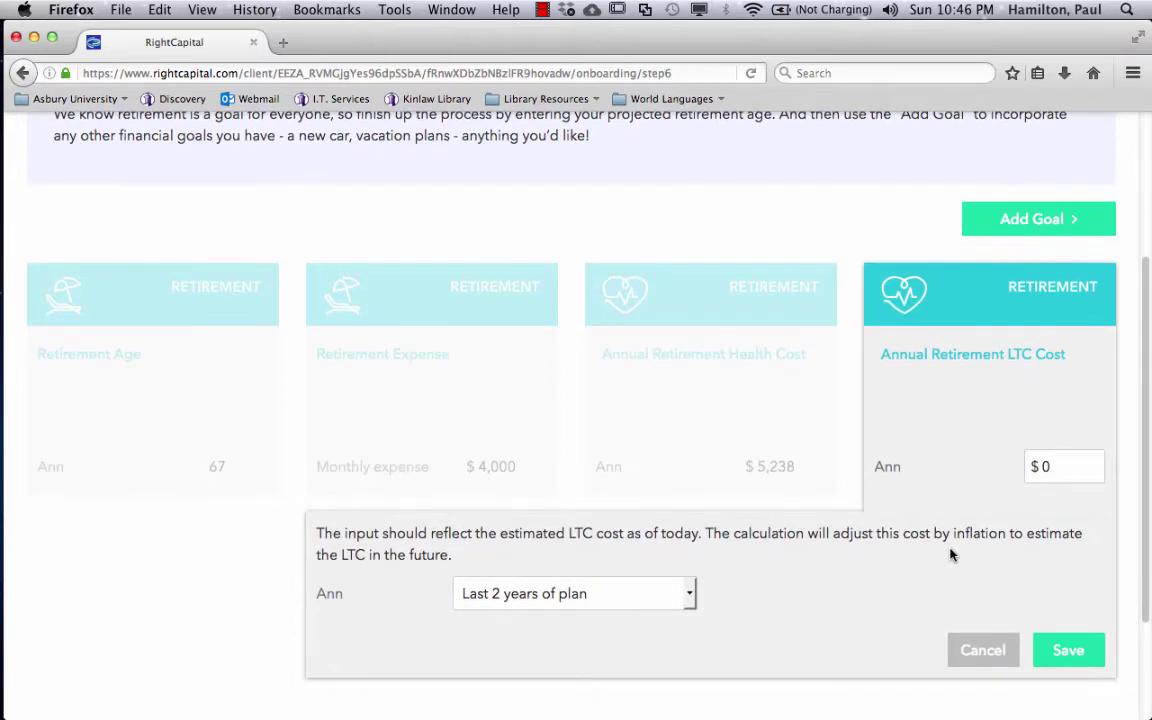
scroll(951, 554, "down", 1)
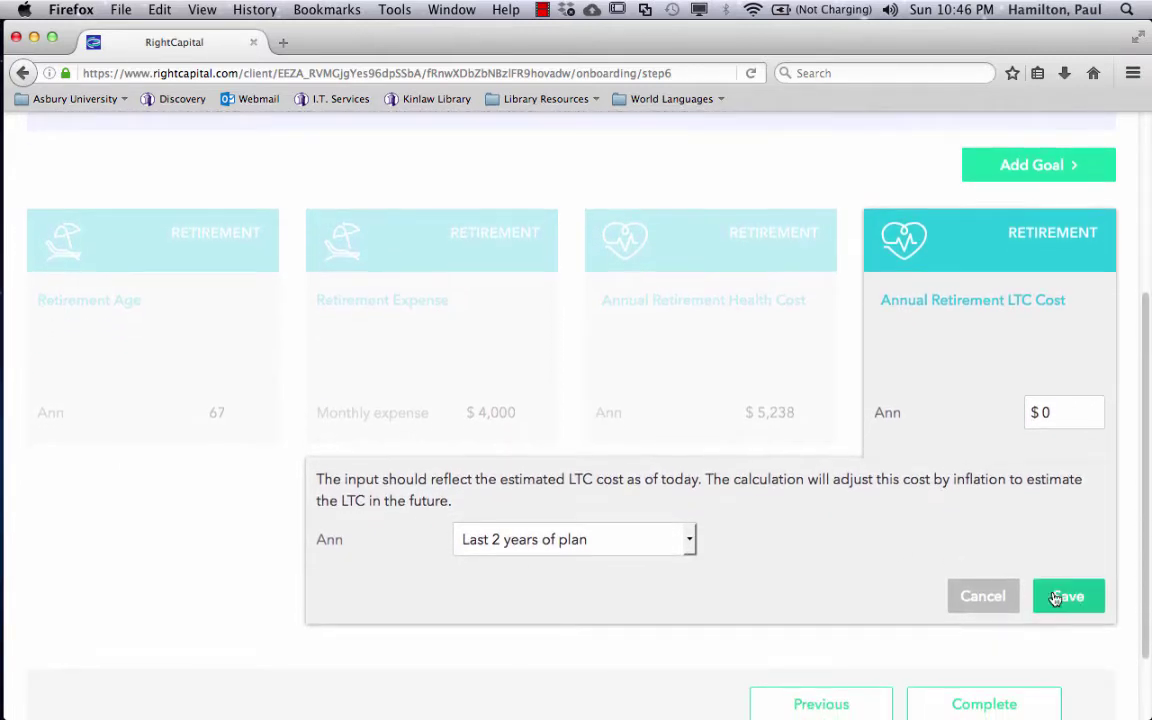
left_click(1068, 597)
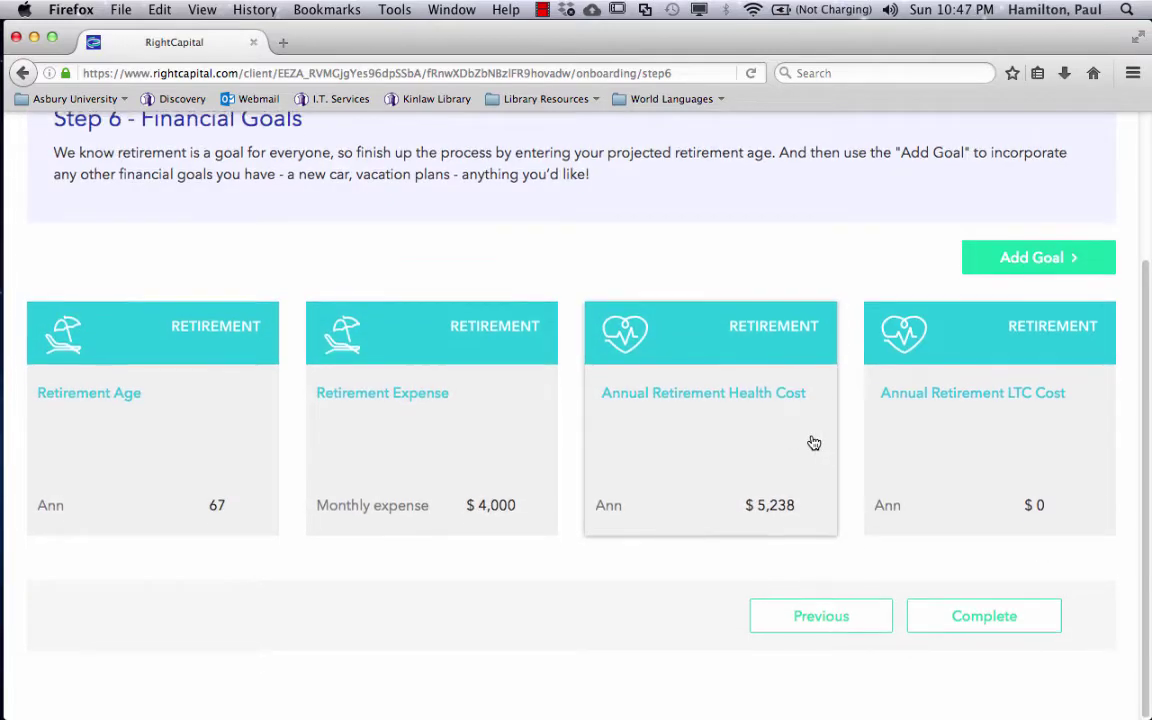
Review the four retirement goal cards and complete the onboarding process.
scroll(812, 442, "up", 2)
scroll(812, 442, "up", 1)
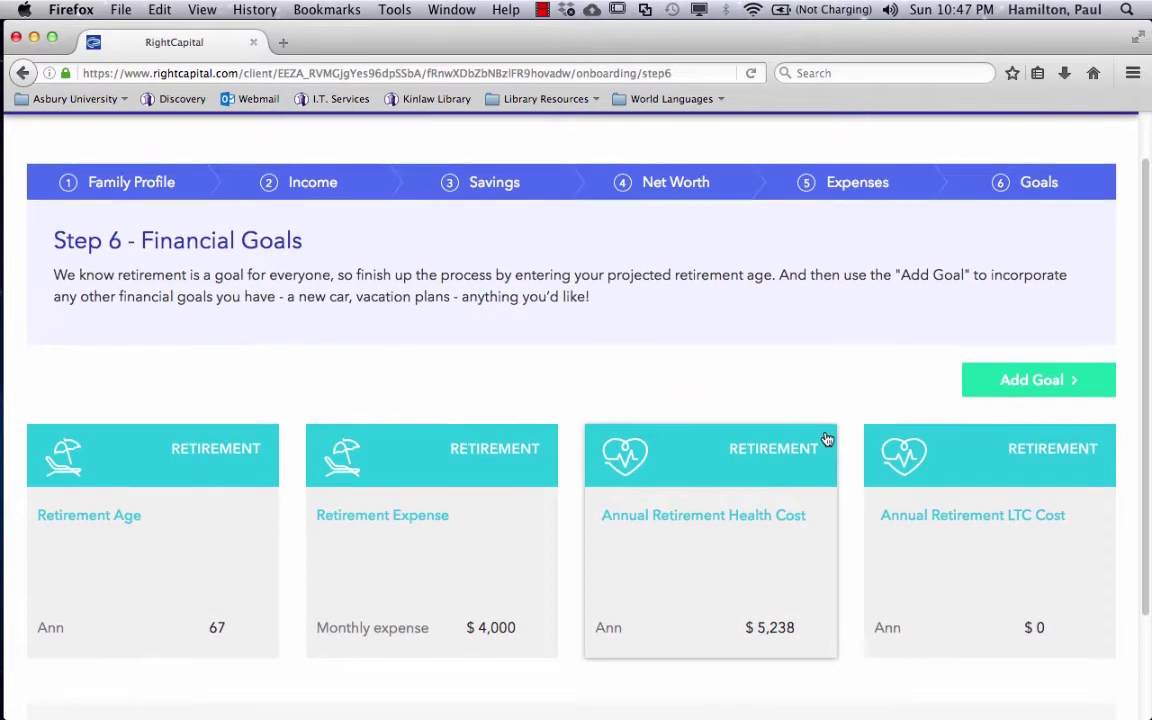
scroll(828, 442, "down", 2)
scroll(848, 468, "down", 2)
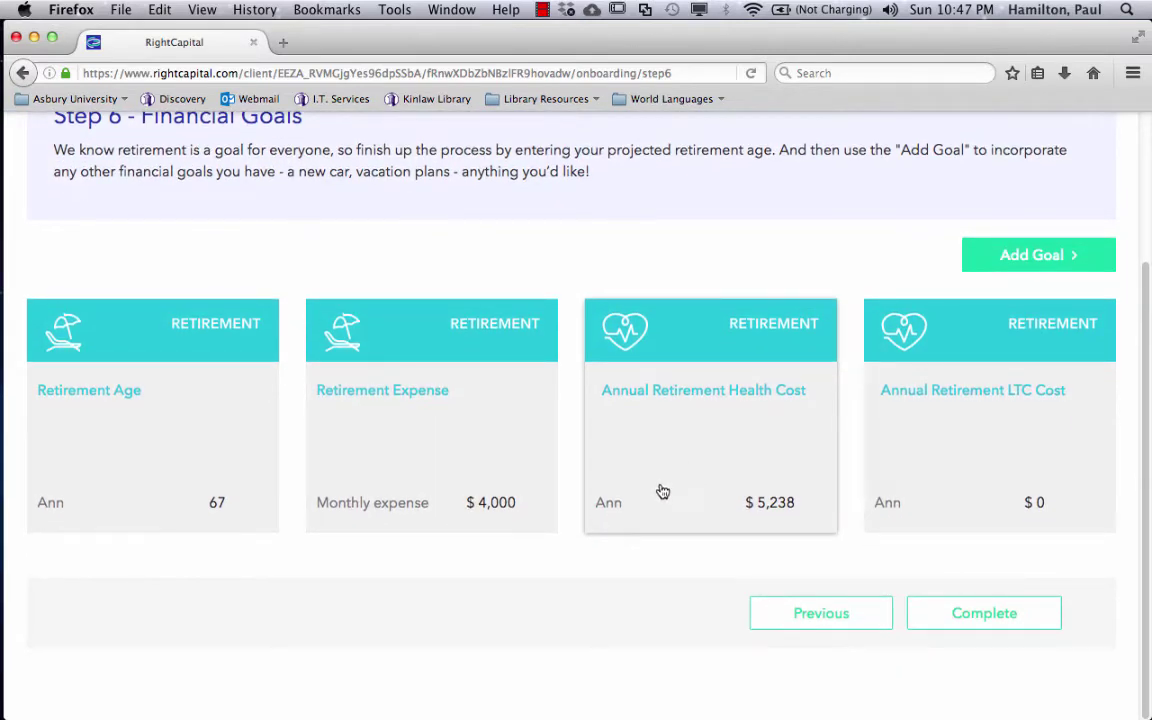
scroll(657, 498, "up", 2)
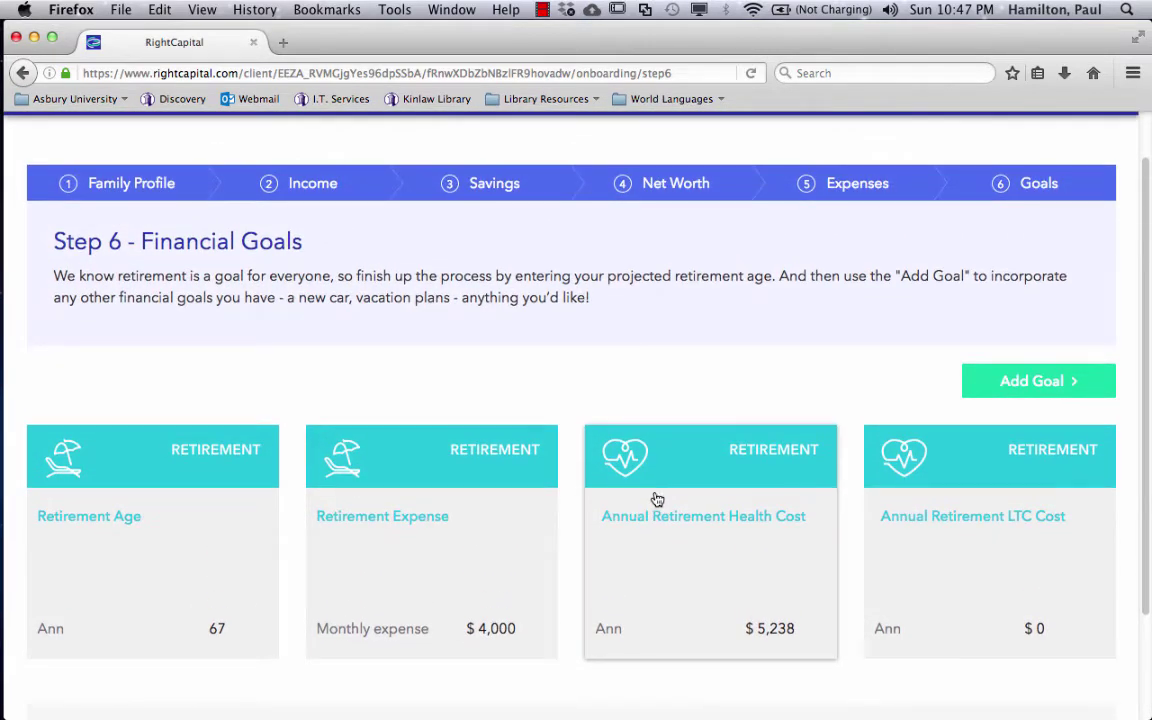
scroll(943, 612, "down", 3)
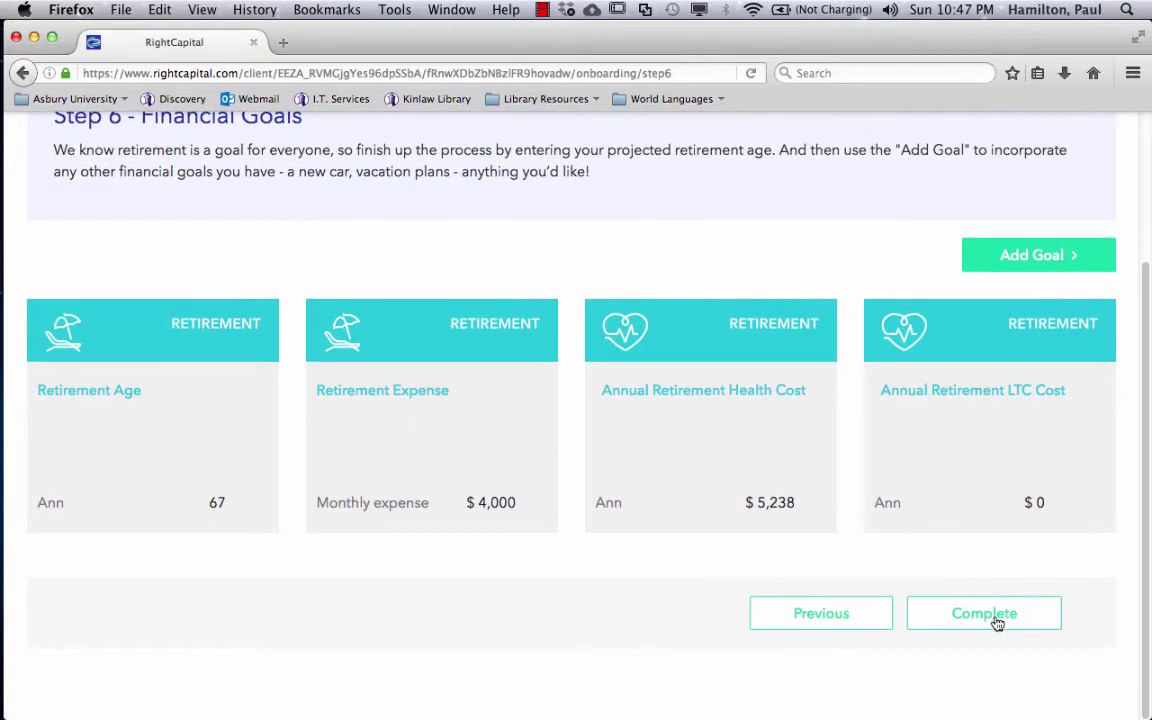
left_click(993, 616)
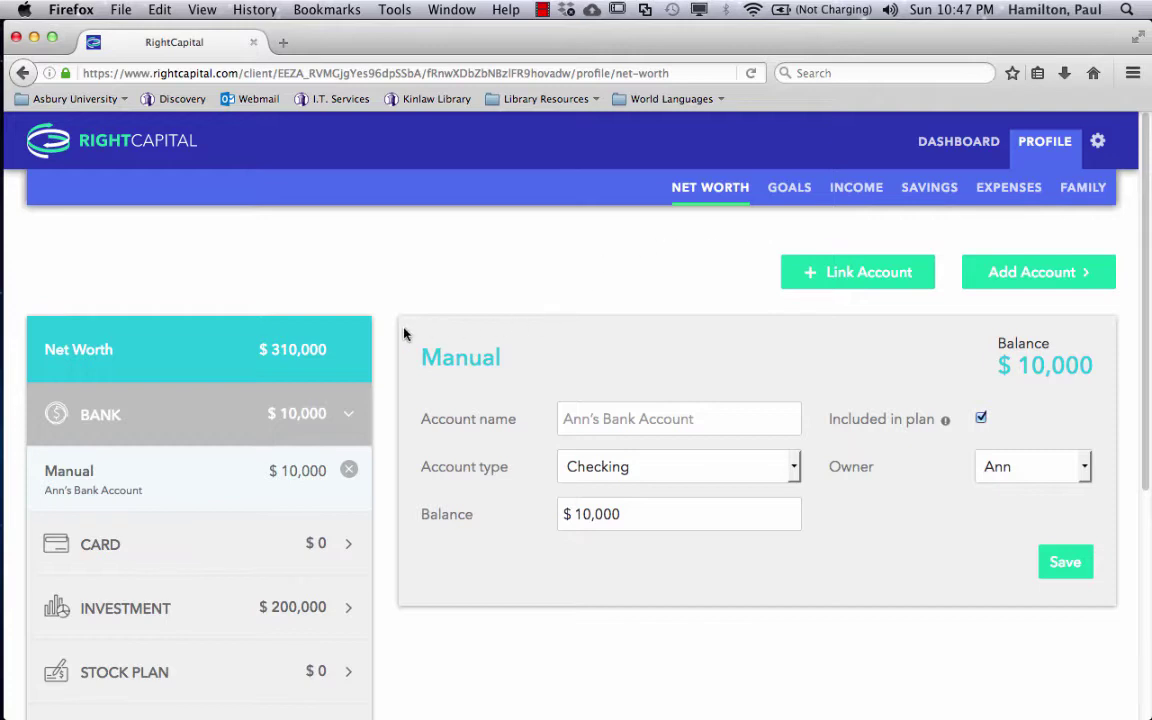
Check the client's goals and income in the profile, and switch to the dashboard's balance sheet.
left_click(790, 189)
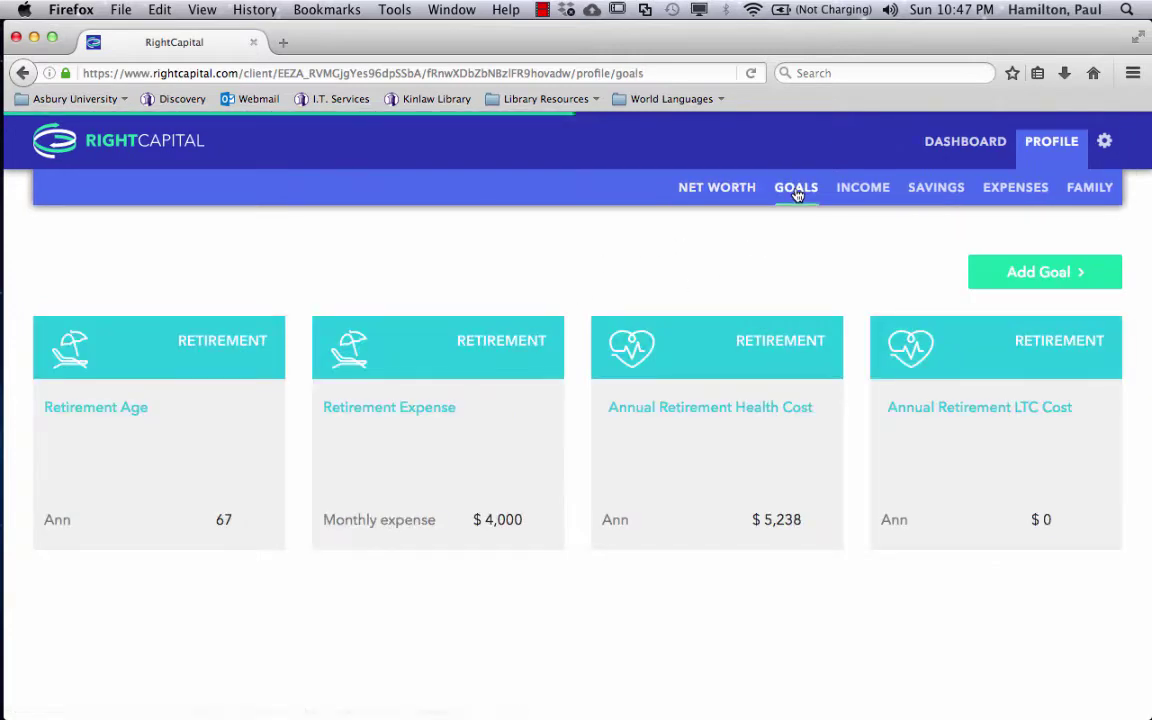
left_click(870, 189)
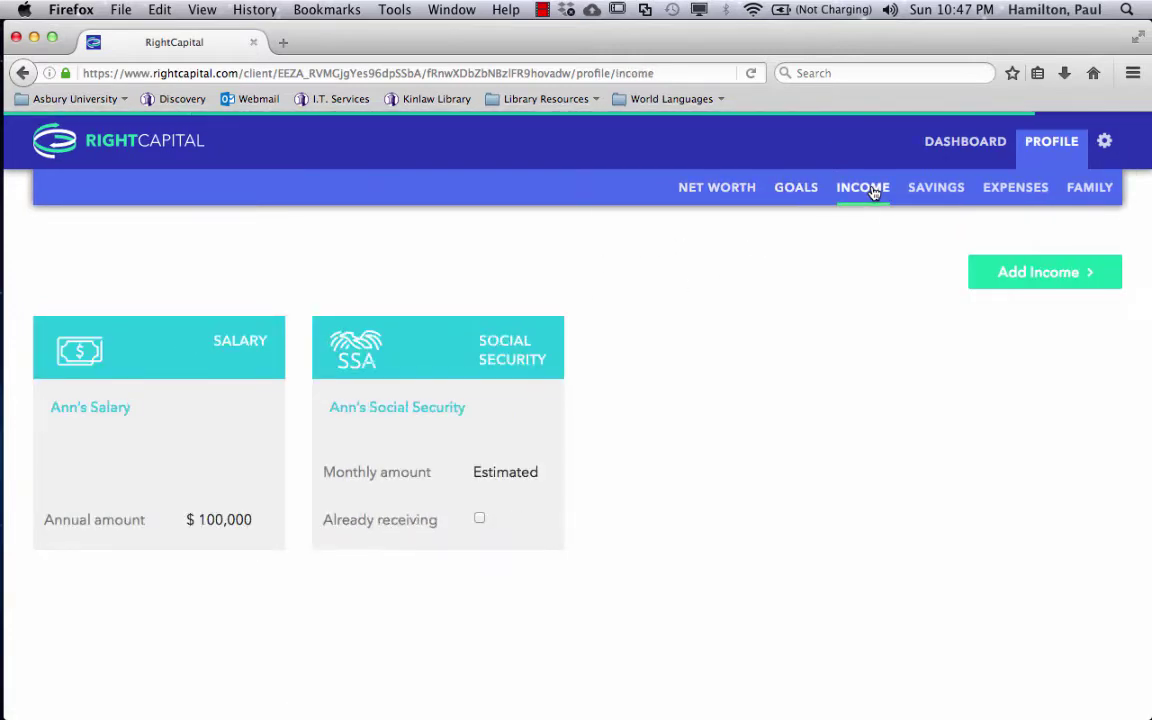
left_click(955, 144)
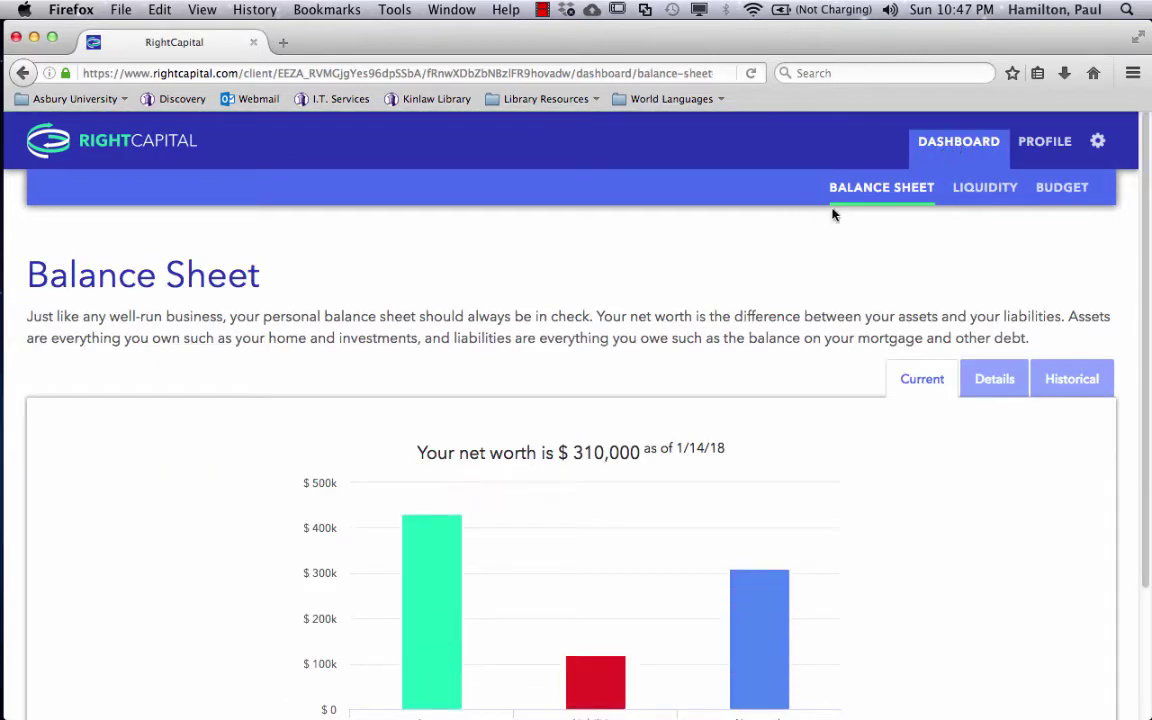
Examine the assets, liabilities and net worth bars in the current balance sheet chart.
scroll(645, 285, "down", 3)
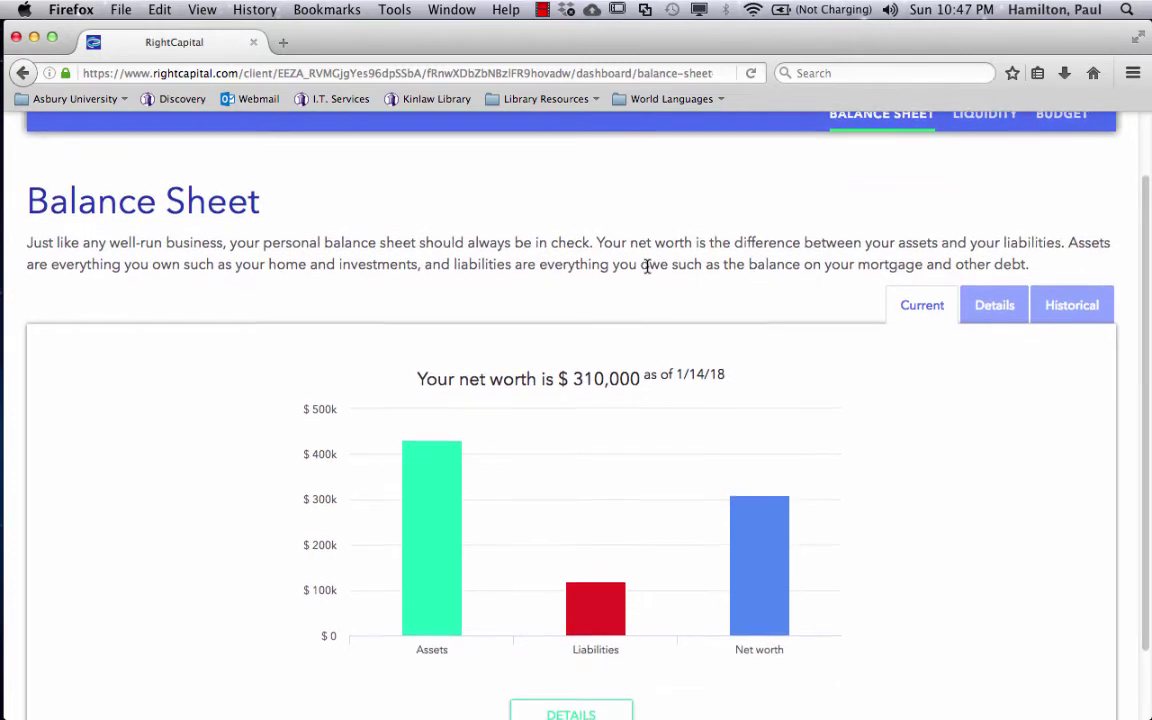
scroll(647, 268, "up", 2)
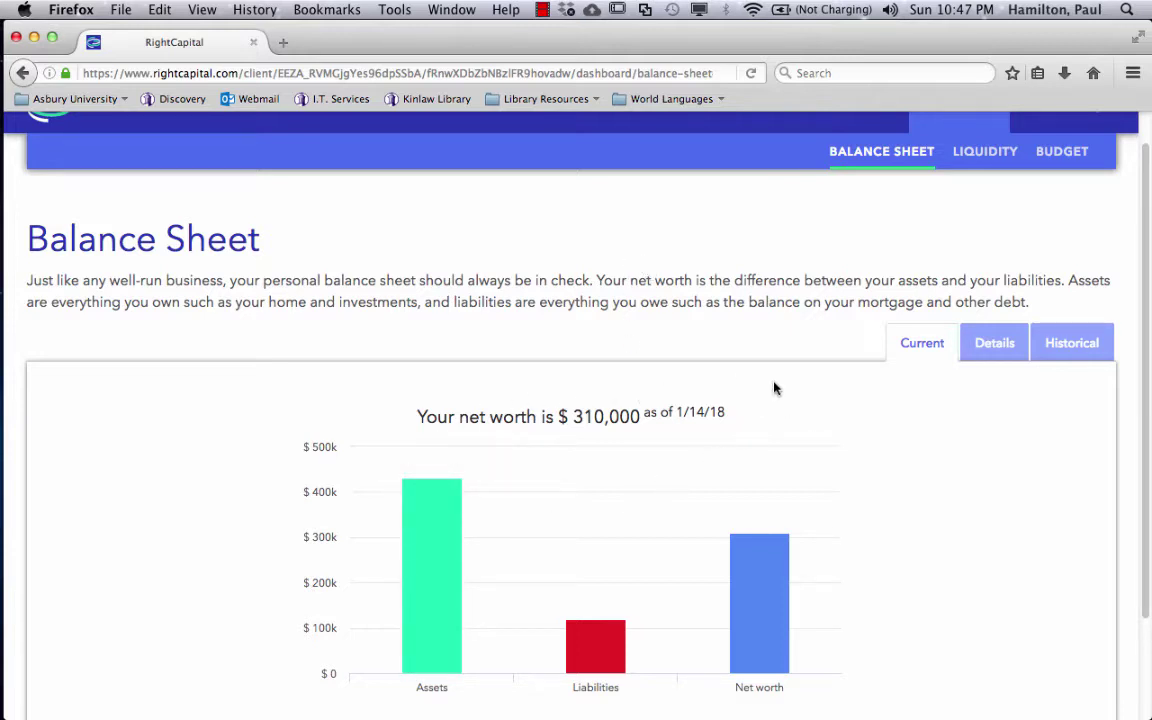
mouse_move(458, 490)
mouse_move(599, 624)
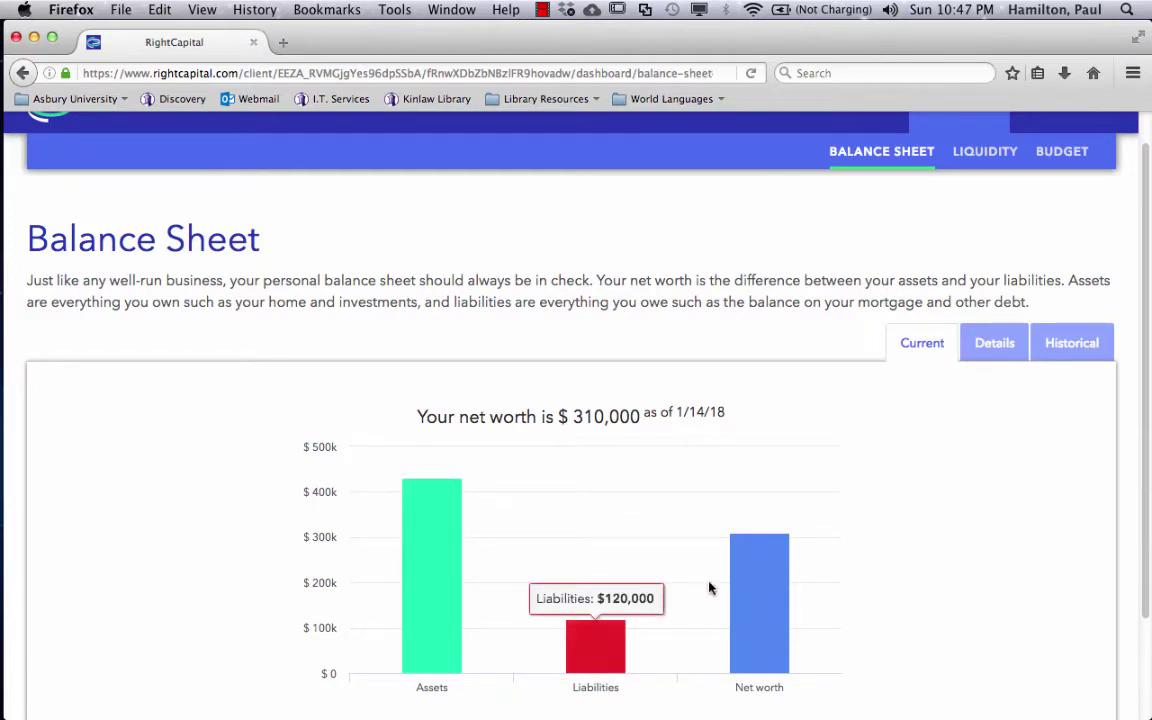
mouse_move(743, 545)
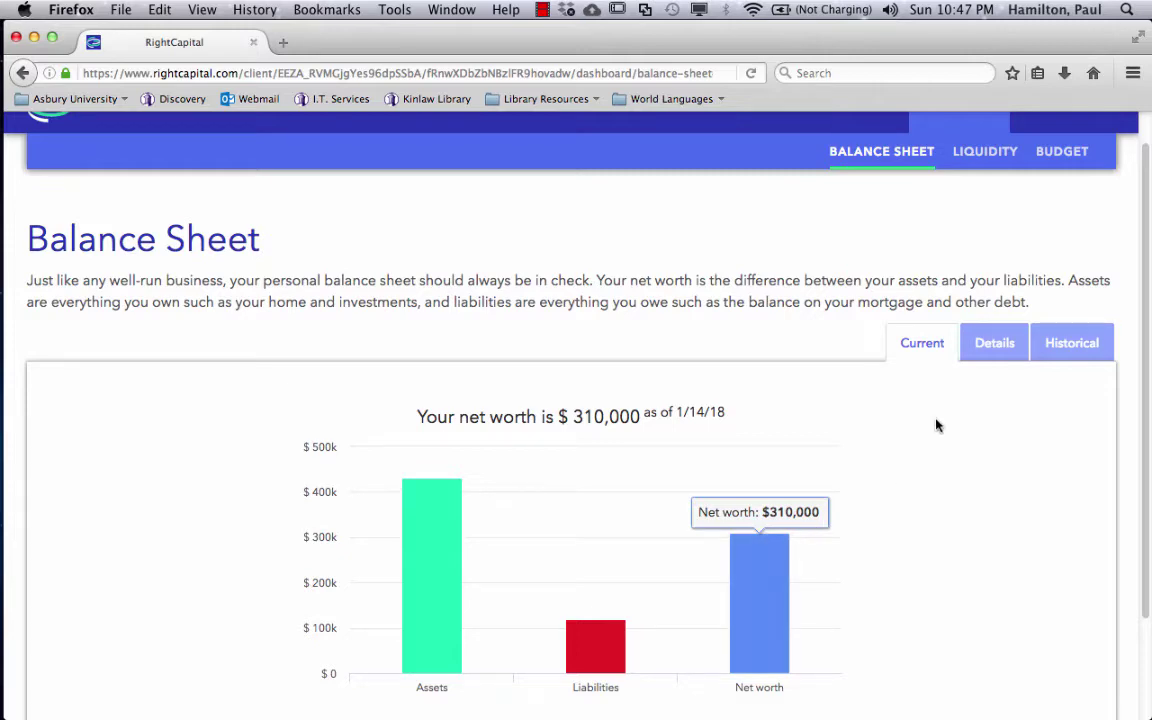
Review the detailed balance sheet breakdown of cash and invested assets, other assets and liabilities.
left_click(993, 345)
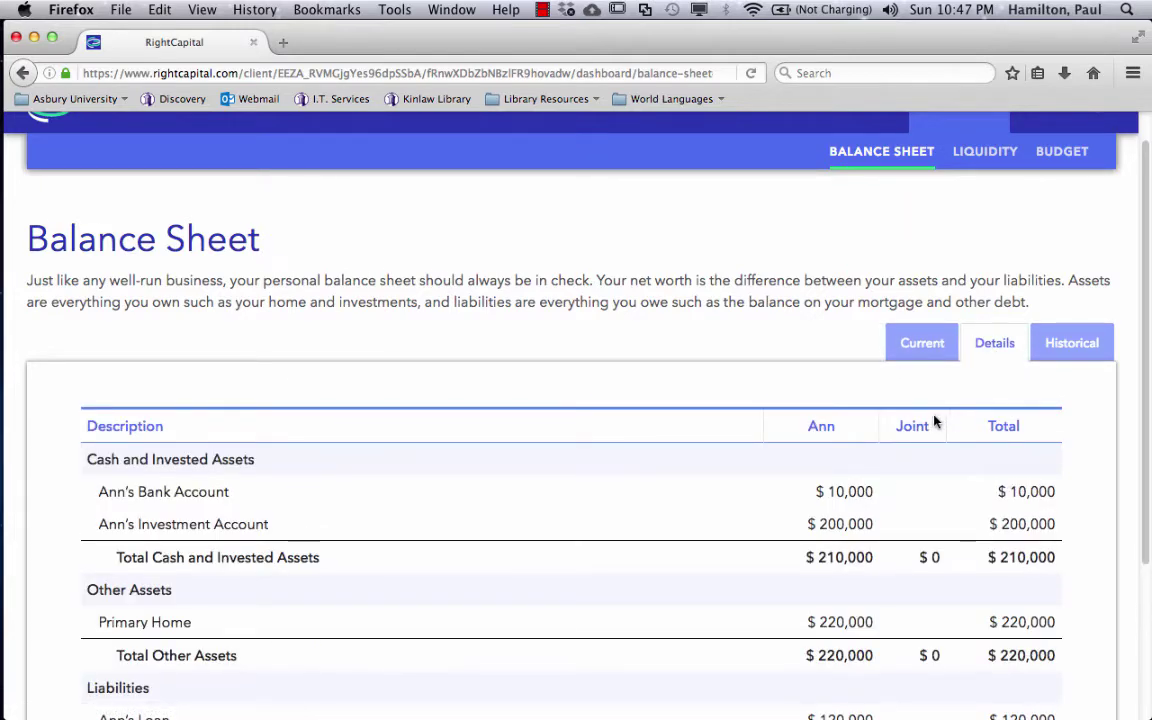
scroll(925, 430, "down", 2)
scroll(572, 447, "down", 2)
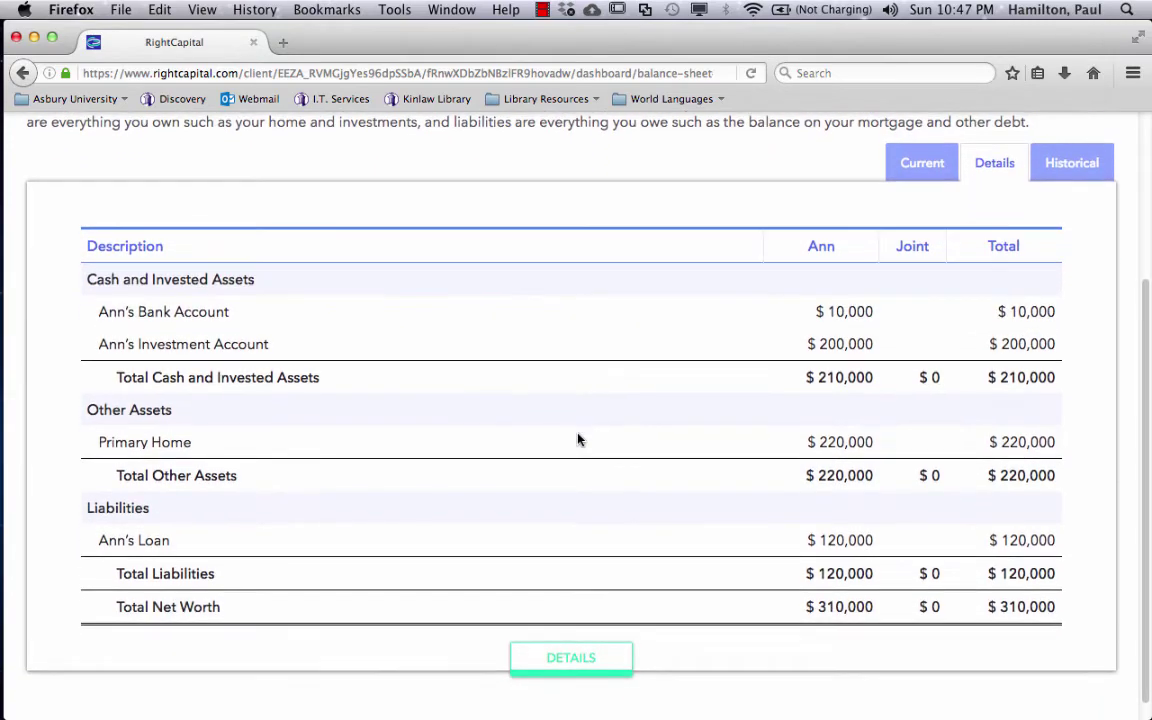
scroll(577, 440, "up", 1)
scroll(577, 440, "up", 3)
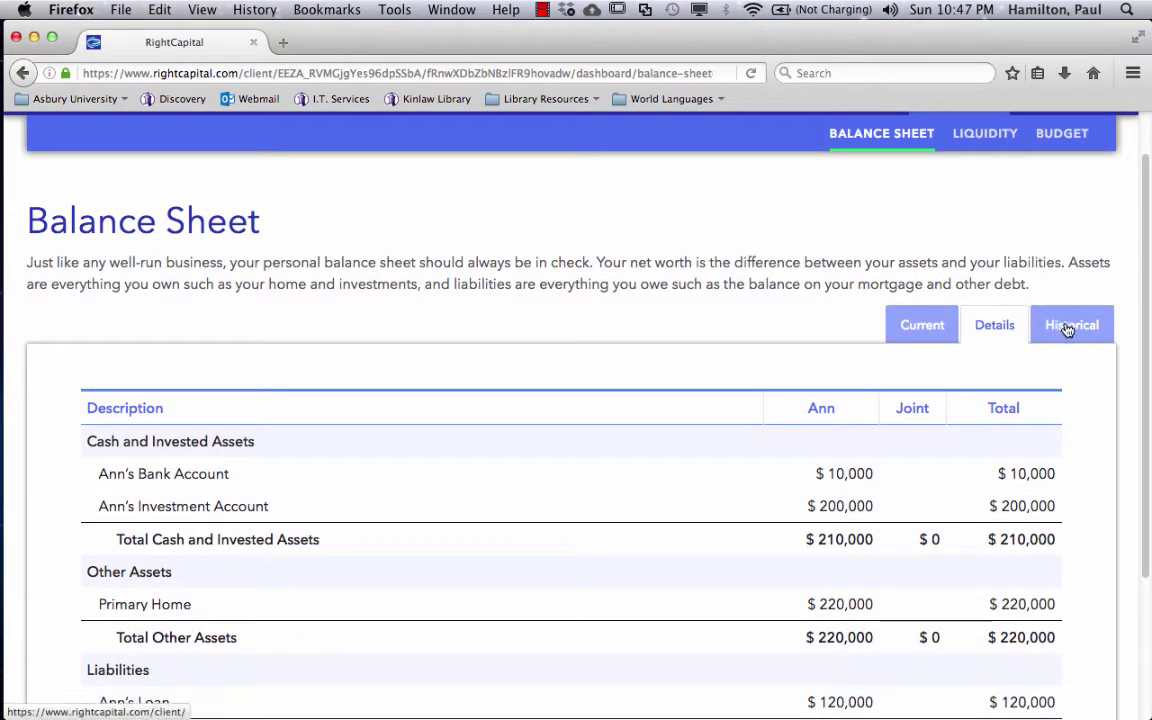
View the historical net worth chart of the balance sheet.
left_click(1065, 327)
scroll(781, 378, "up", 2)
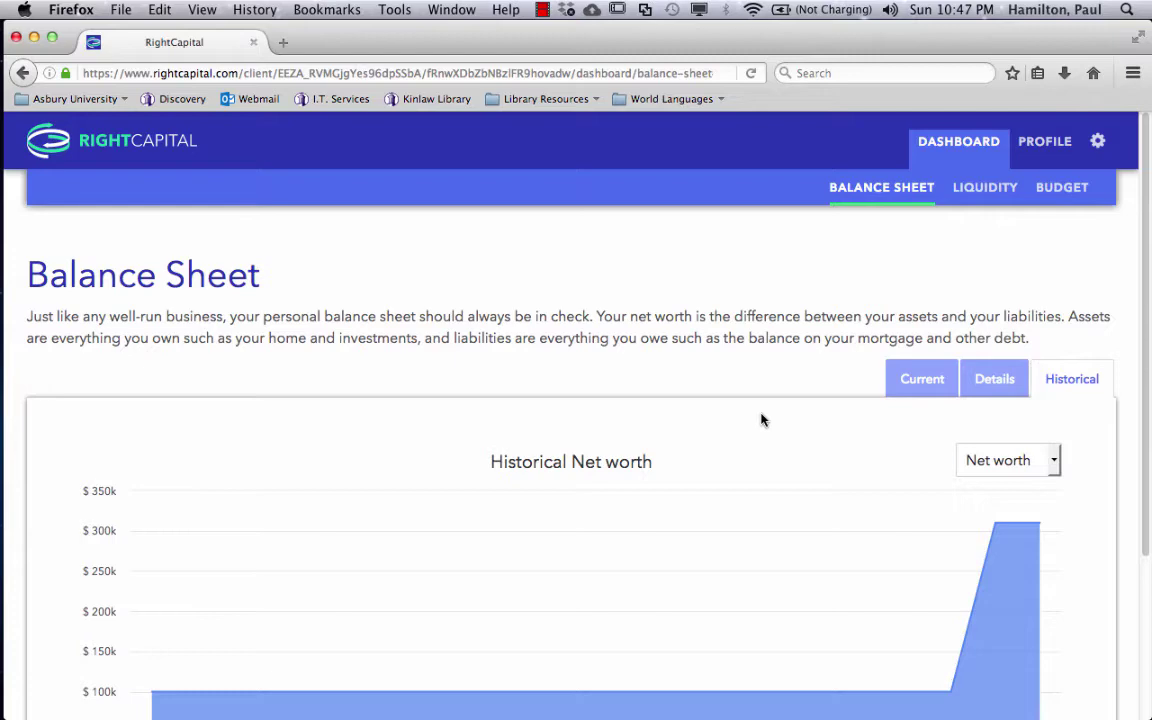
scroll(761, 418, "down", 1)
scroll(761, 418, "up", 1)
Examine the liquidity analysis chart comparing target liquidity, actual liquidity and surplus or deficit.
left_click(979, 196)
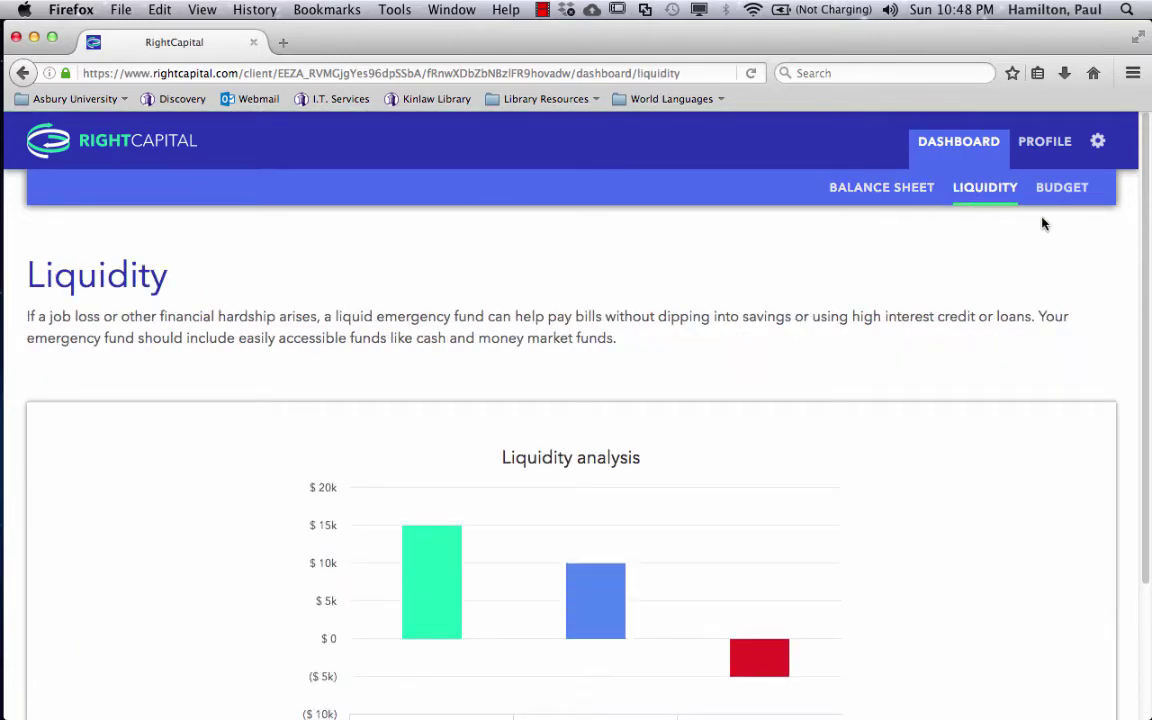
scroll(1005, 258, "down", 3)
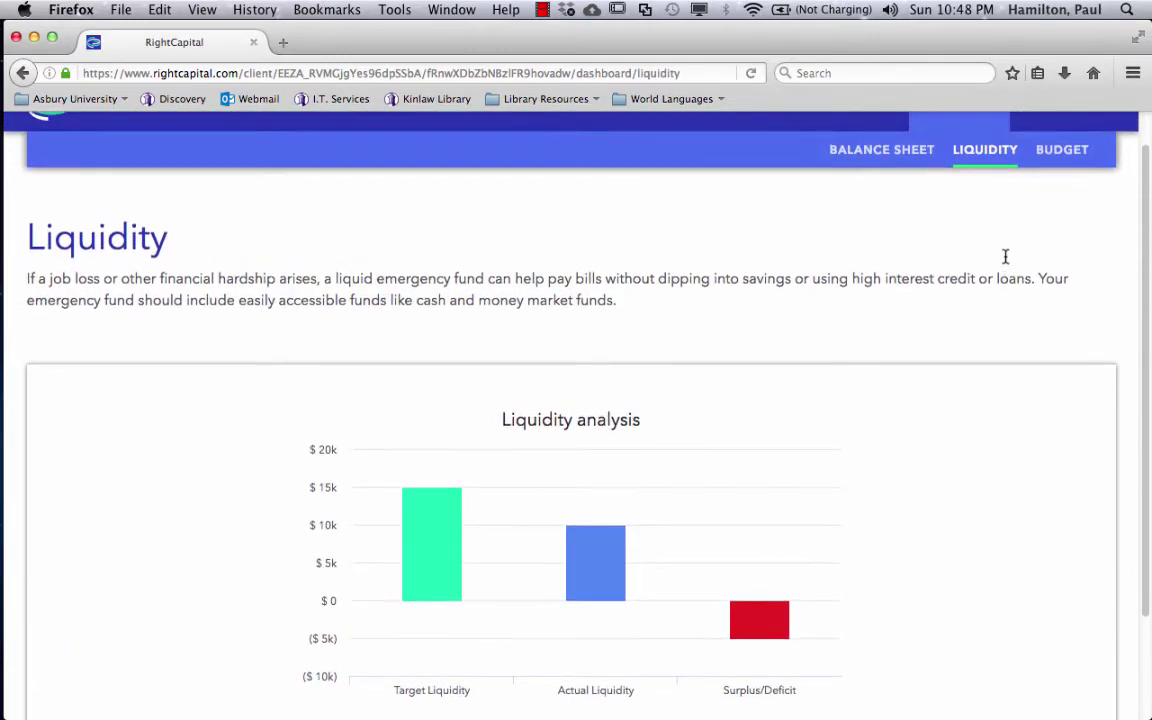
scroll(1007, 262, "down", 2)
scroll(1007, 262, "up", 4)
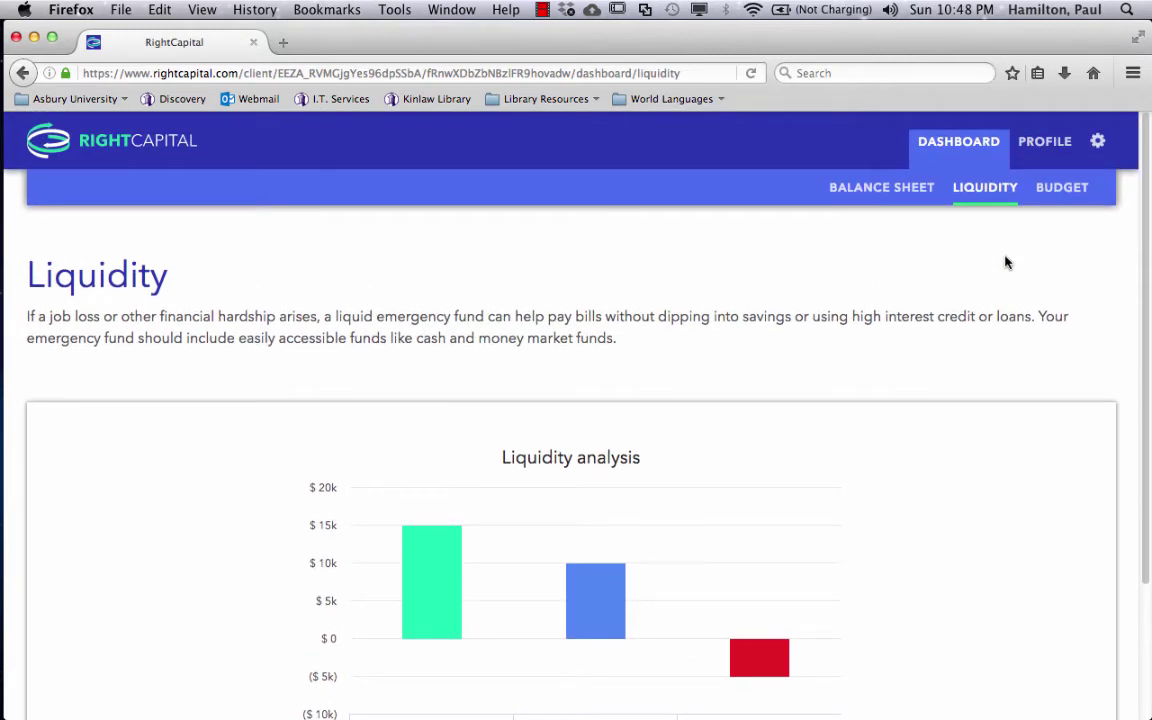
Check the dashboard's budgeting page and return to the balance sheet.
left_click(1050, 192)
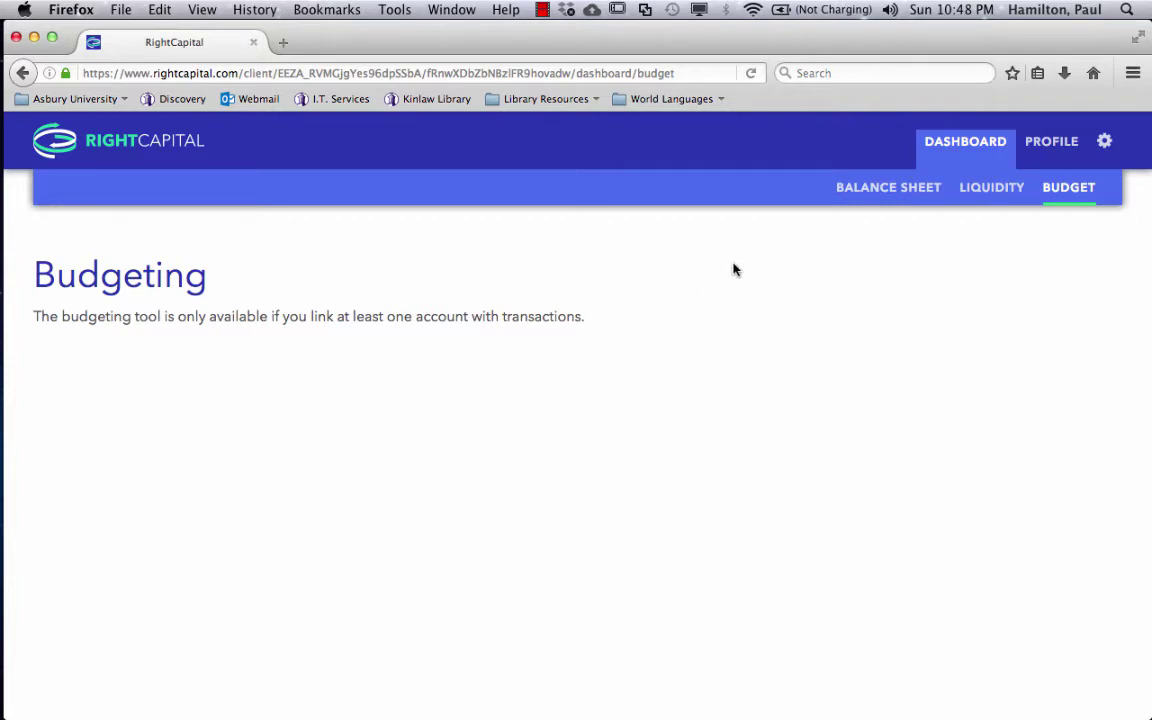
left_click(866, 189)
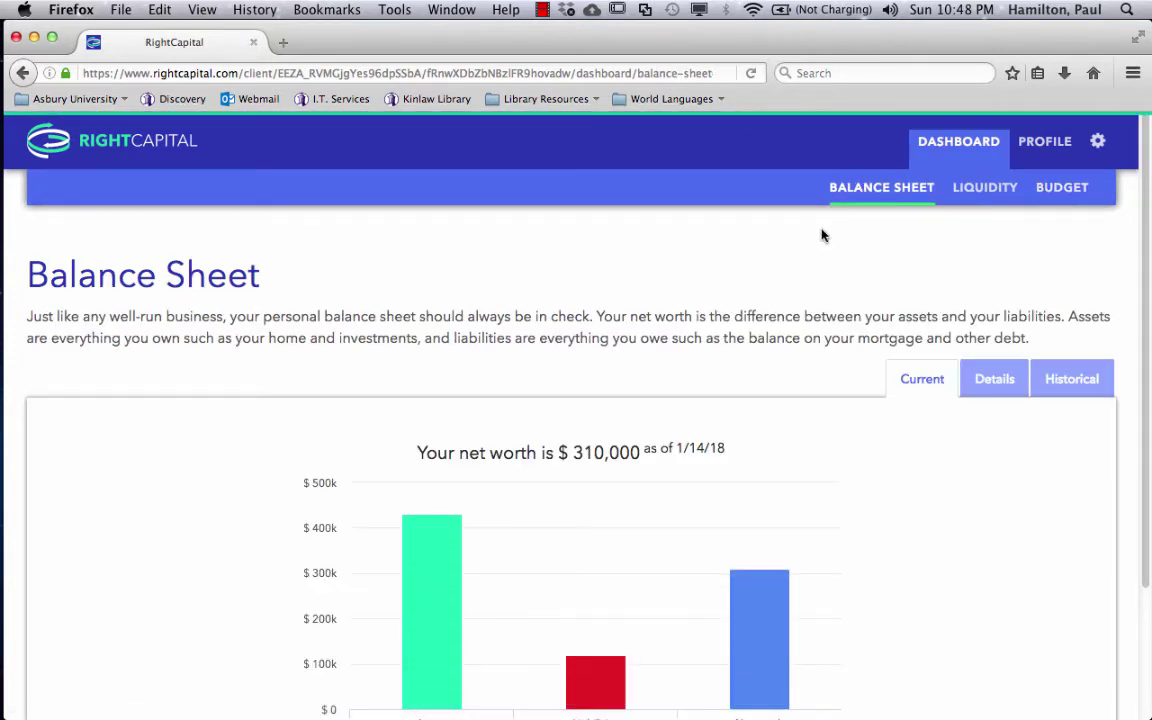